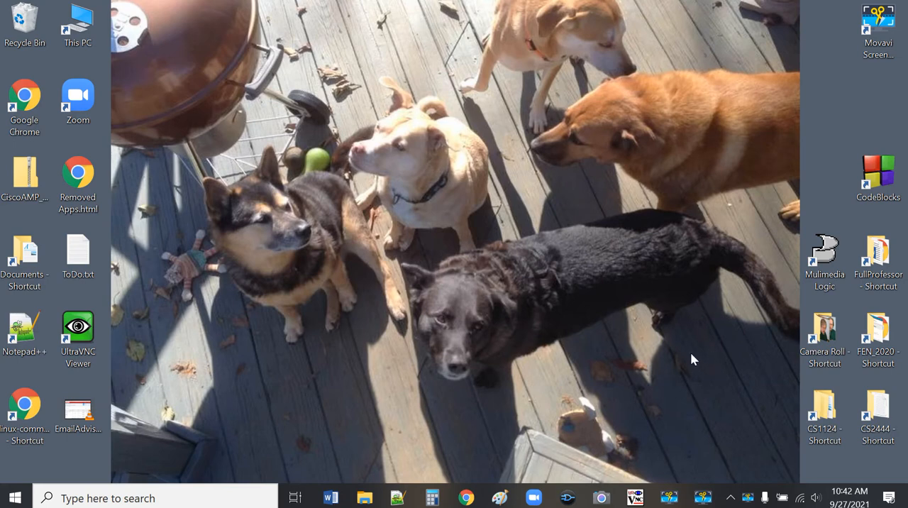
Step: Launch Multimedia Logic from the desktop and dismiss the Tip of the Day
double_click(834, 253)
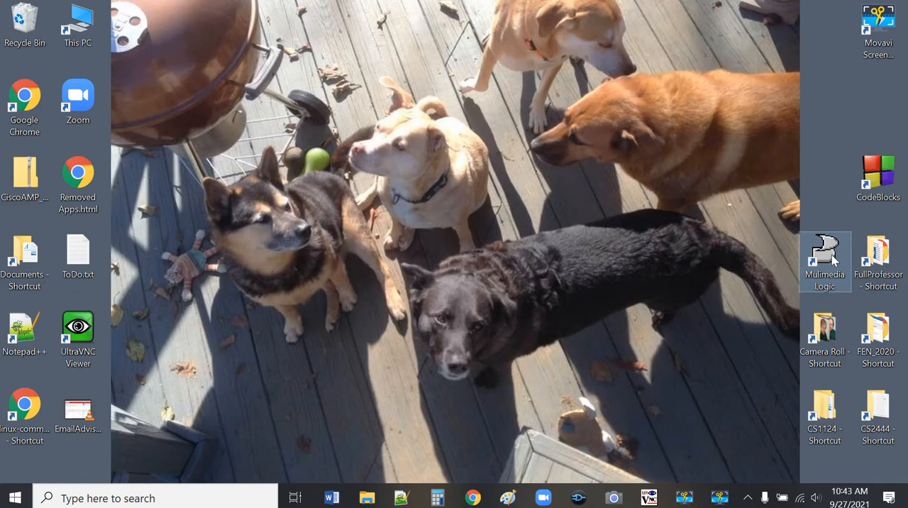
left_click(830, 259)
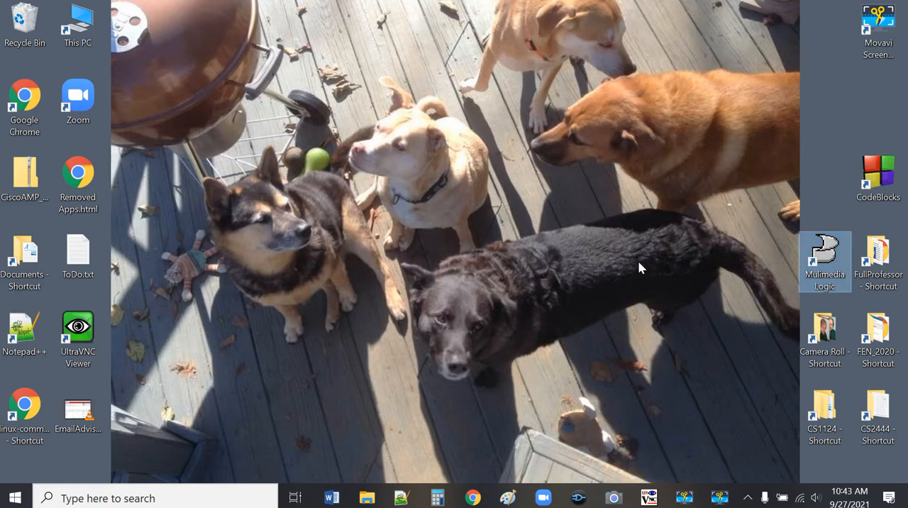
double_click(827, 248)
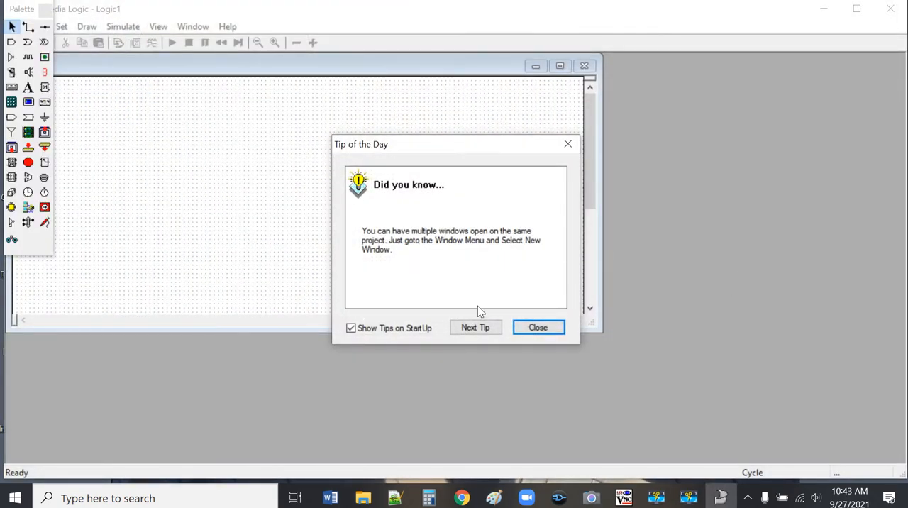
left_click(546, 329)
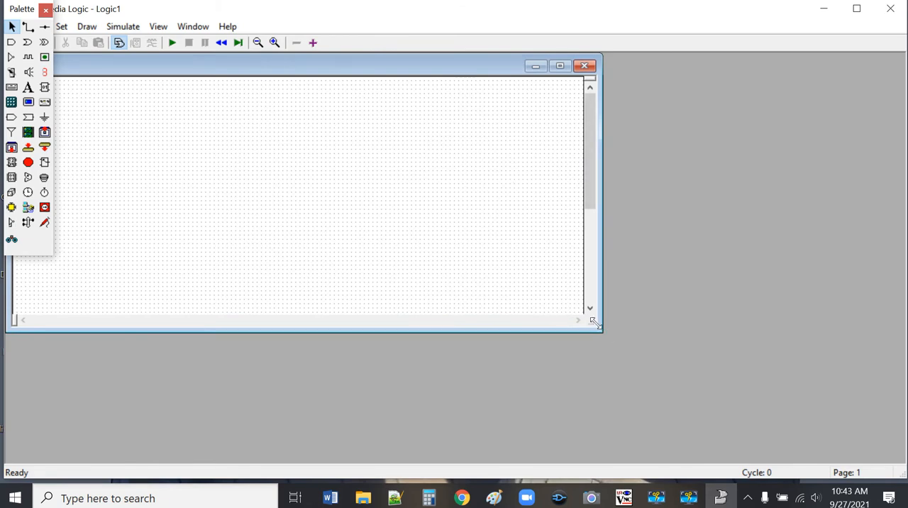
Step: Enlarge the Logic1 window to fill the workspace and move the Palette down onto the canvas, clear of the menus
left_click_drag(596, 324, 901, 461)
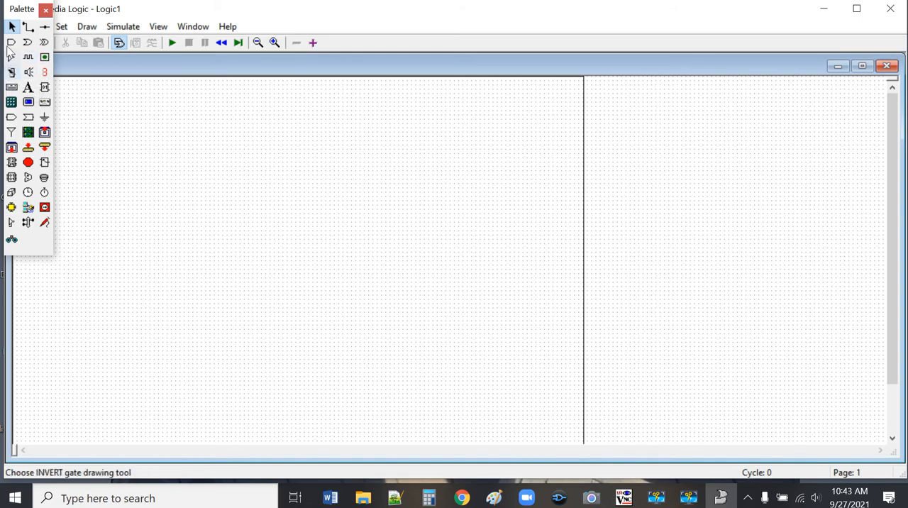
left_click(45, 10)
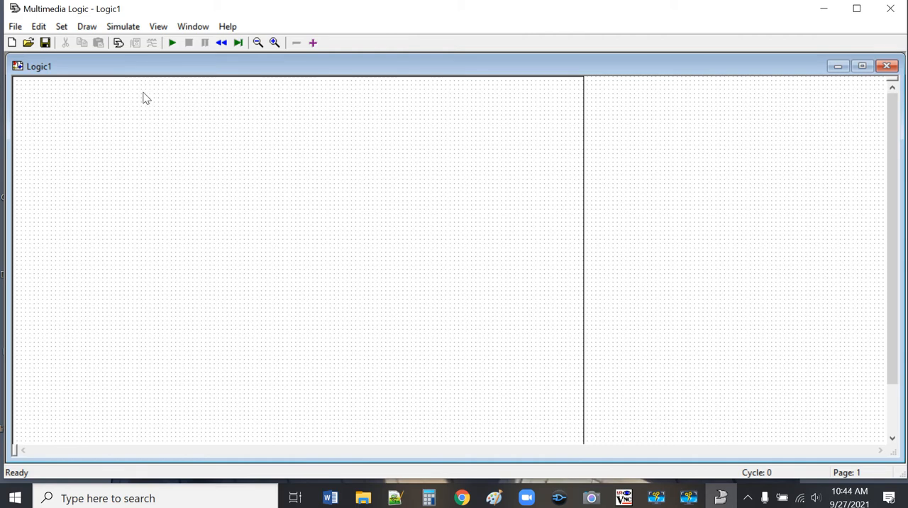
left_click(118, 43)
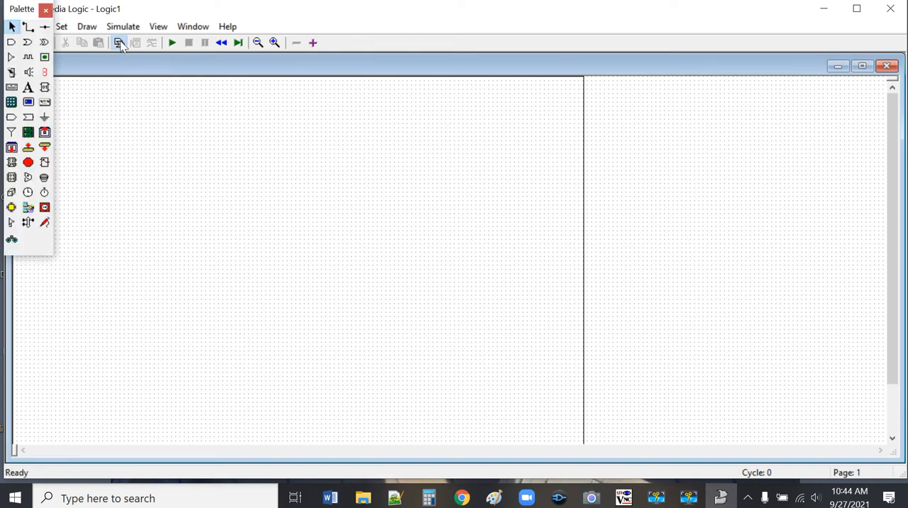
left_click_drag(15, 7, 57, 96)
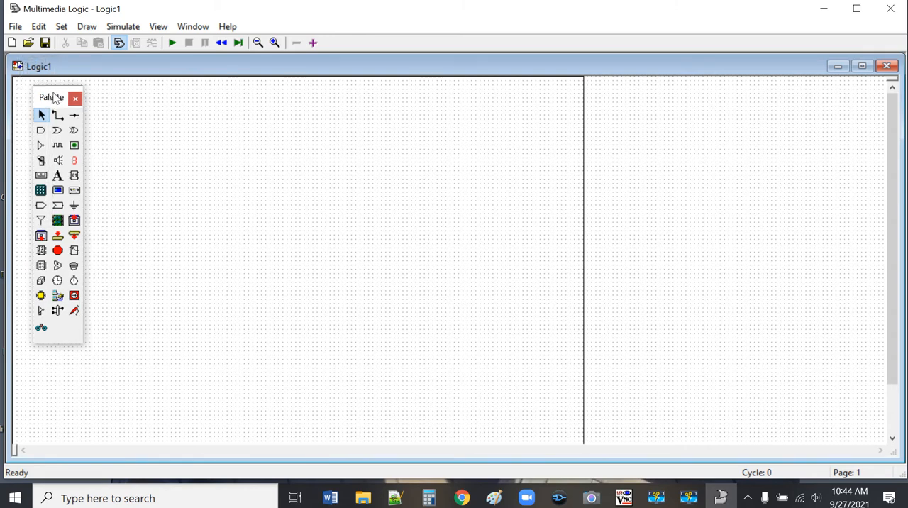
Step: Place three switches in a column beside the Palette and one LED far to their right on the canvas
left_click(40, 160)
left_click(123, 180)
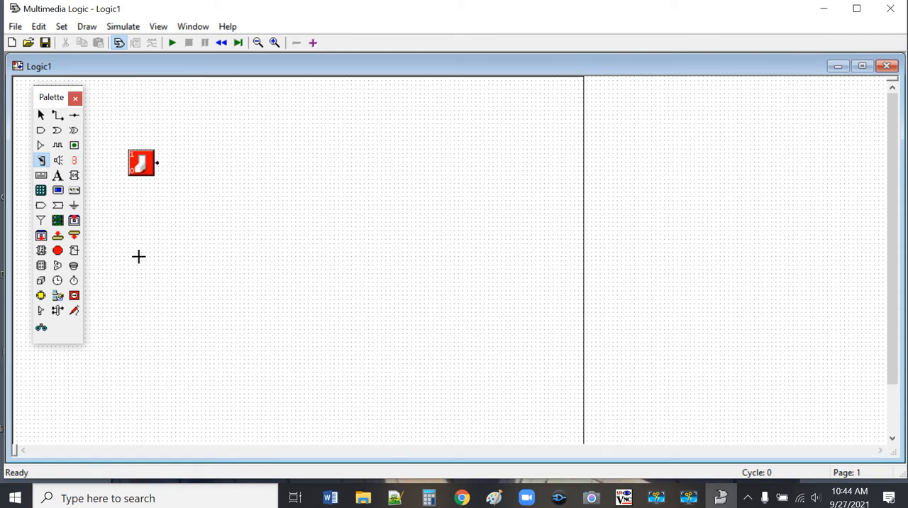
left_click(135, 260)
left_click(139, 326)
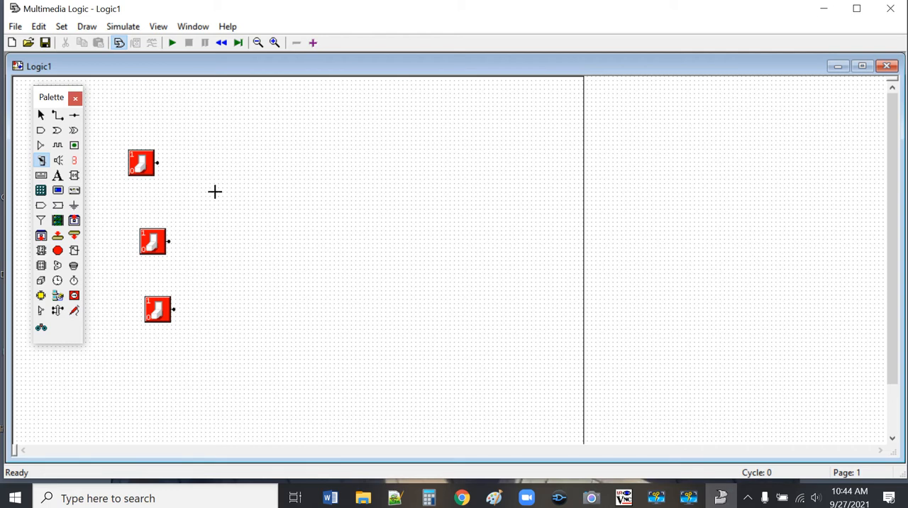
left_click(74, 145)
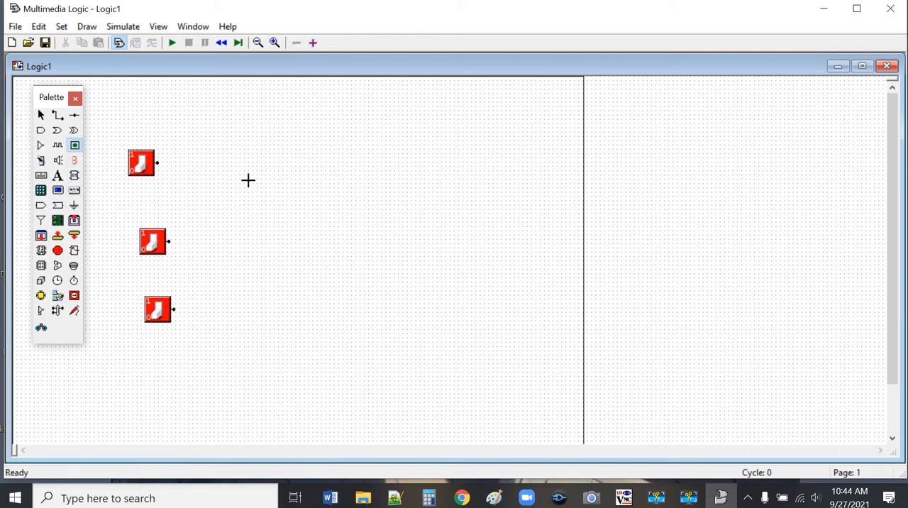
left_click(528, 266)
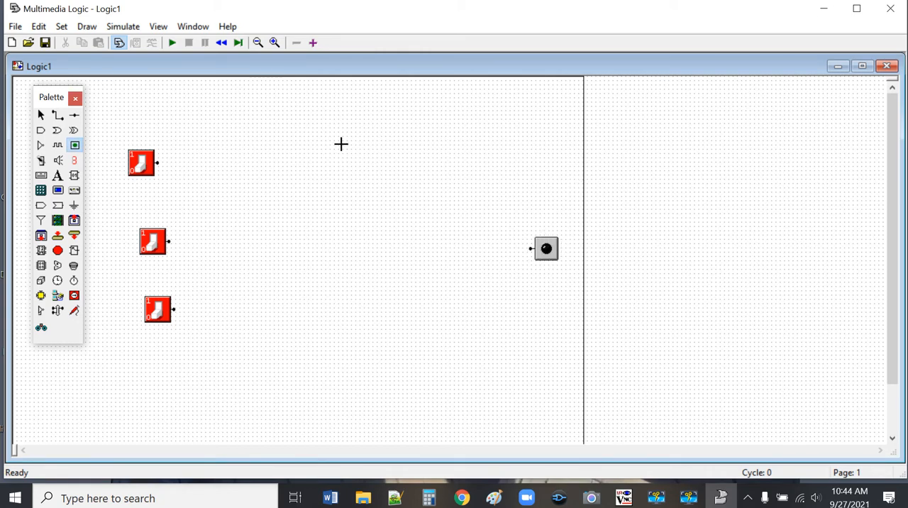
Step: Try to set the canvas width to 1000 units in the Grid Settings
left_click(202, 29)
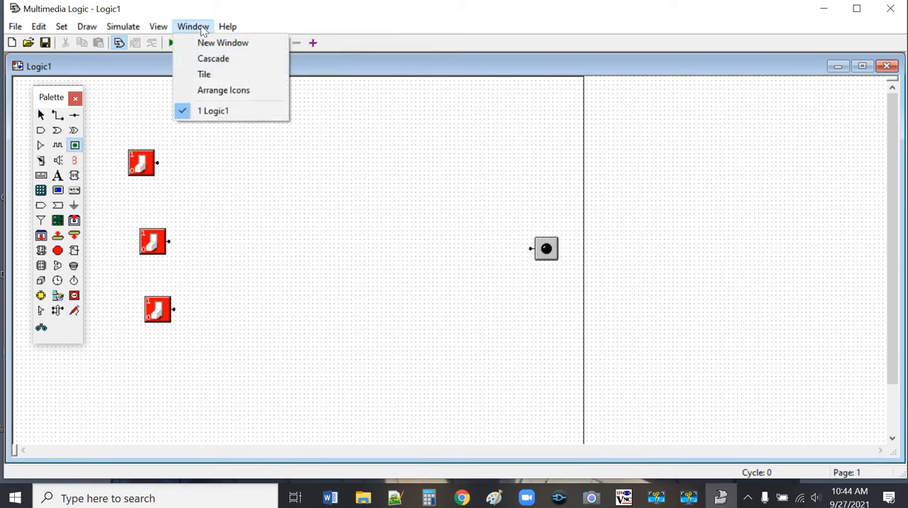
mouse_move(158, 27)
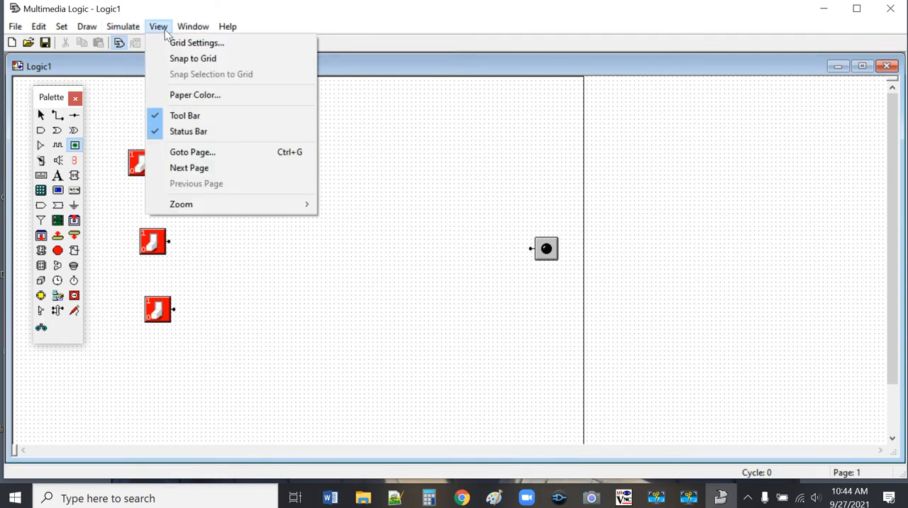
left_click(176, 44)
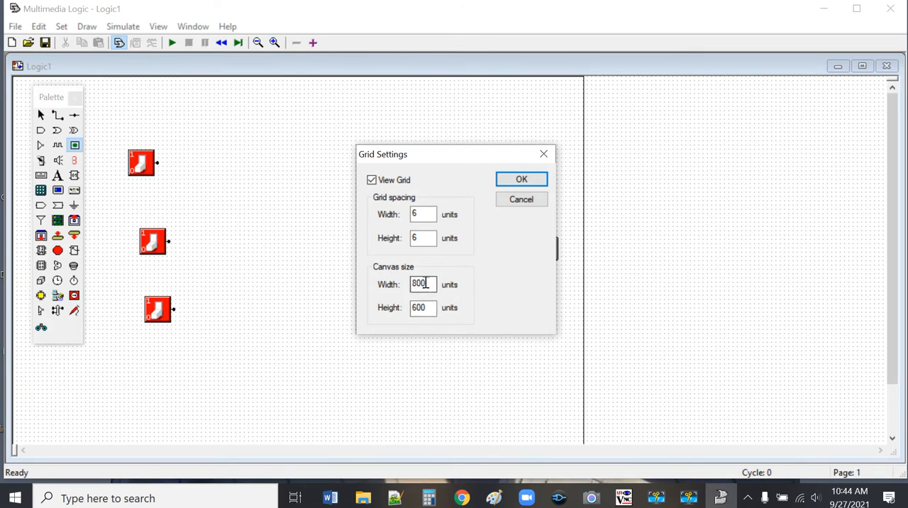
left_click(416, 284)
key("BackSpace")
type("9")
key("BackSpace")
type("19")
key("BackSpace")
type("0")
left_click(524, 182)
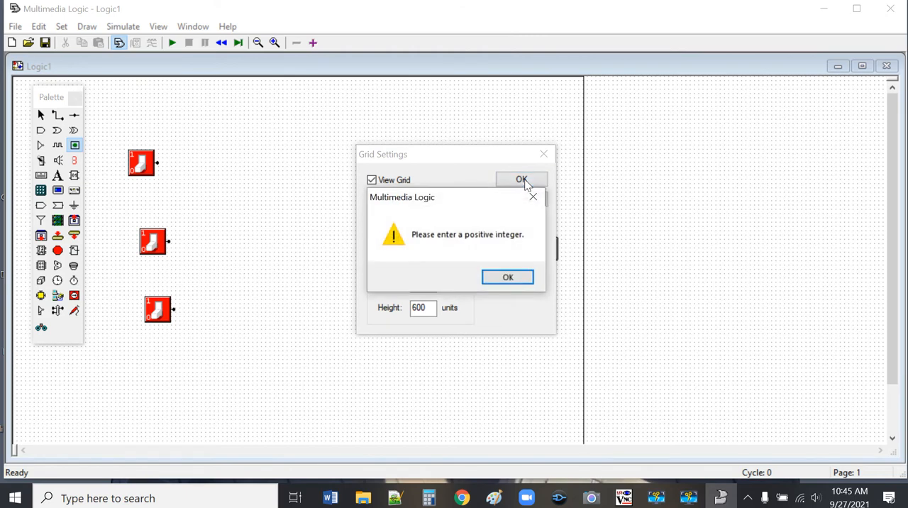
left_click(507, 278)
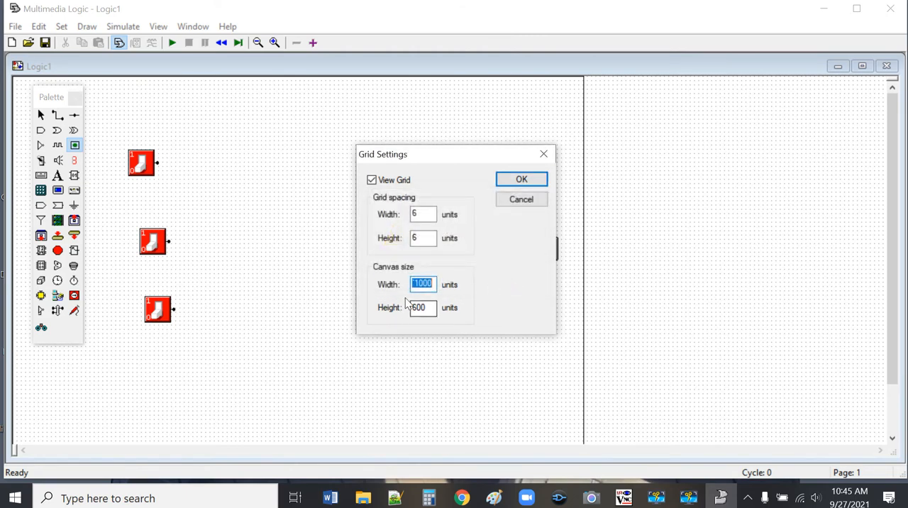
Step: Remove the stray character before 1000 in the canvas width and apply the grid settings
left_click(416, 283)
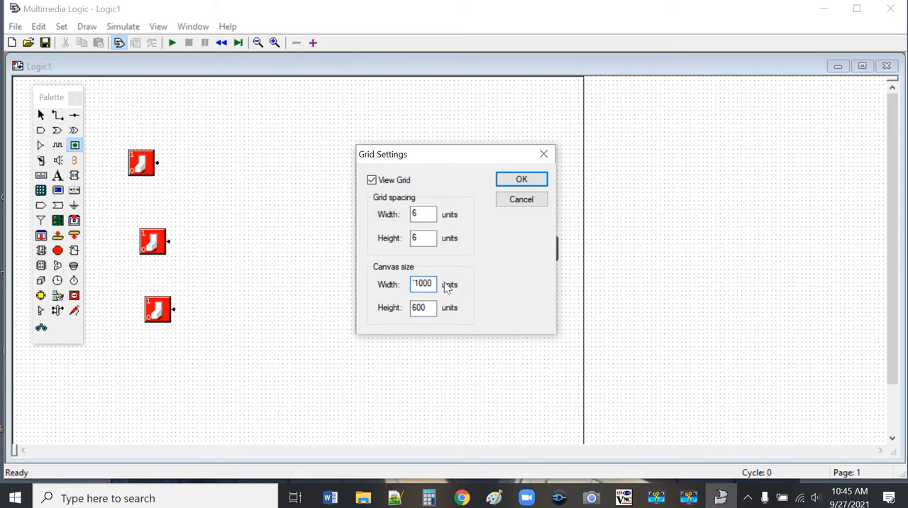
key("Left")
left_click(533, 183)
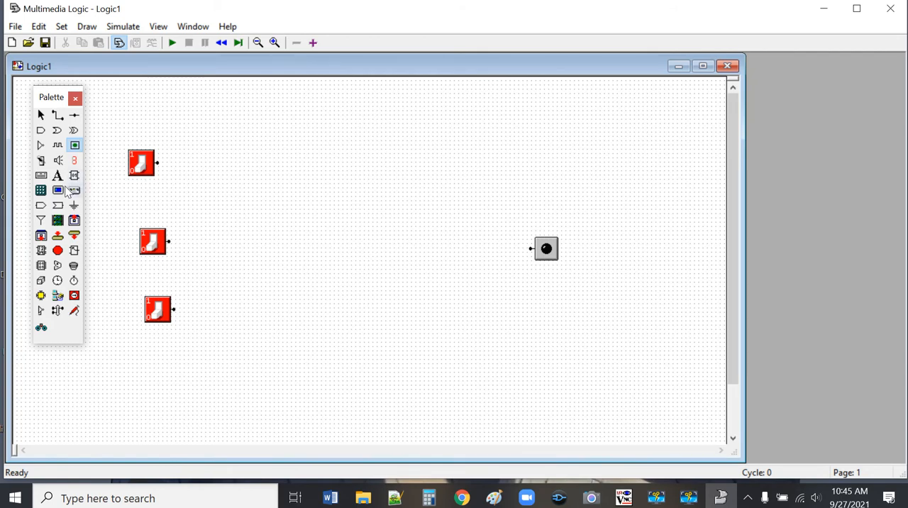
Step: Place a text label above each of the three switches
left_click(59, 177)
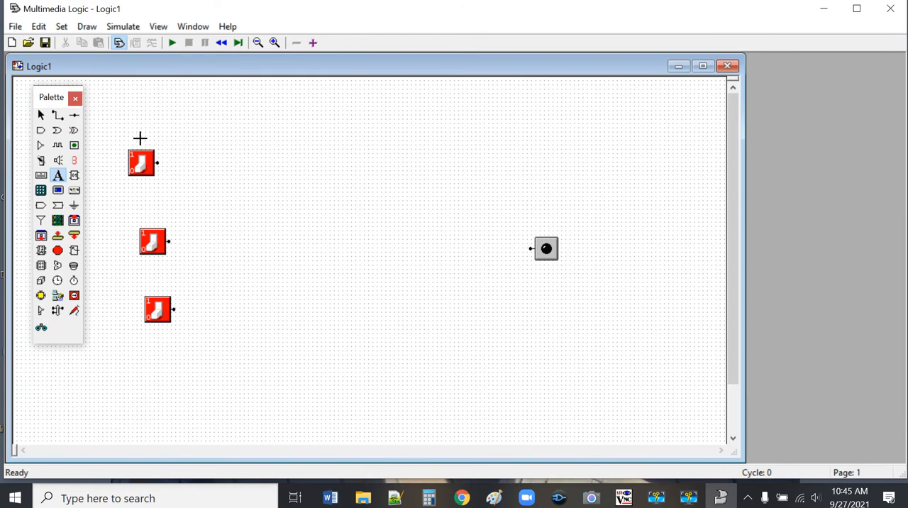
left_click(140, 135)
left_click(147, 207)
left_click(153, 284)
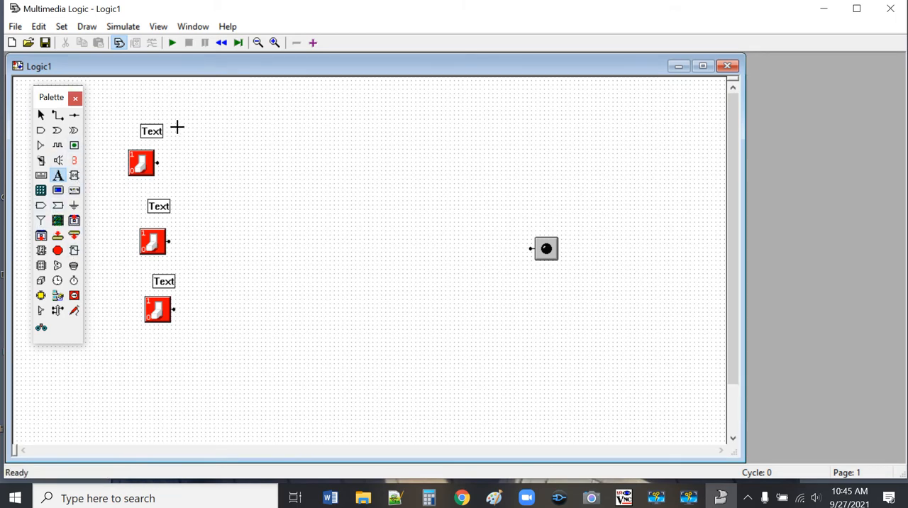
Step: Place a spare text label on the empty canvas to the right of the first label and cut it again
left_click(59, 177)
left_click(282, 136)
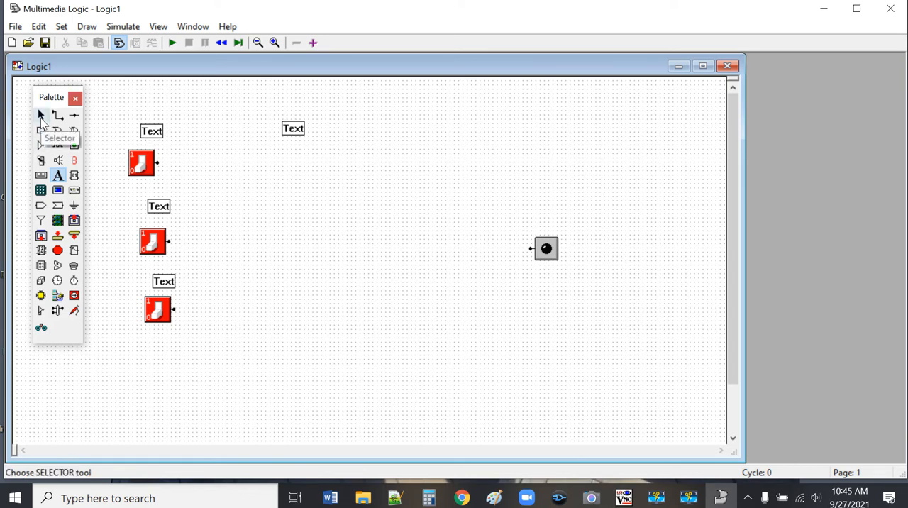
left_click(41, 116)
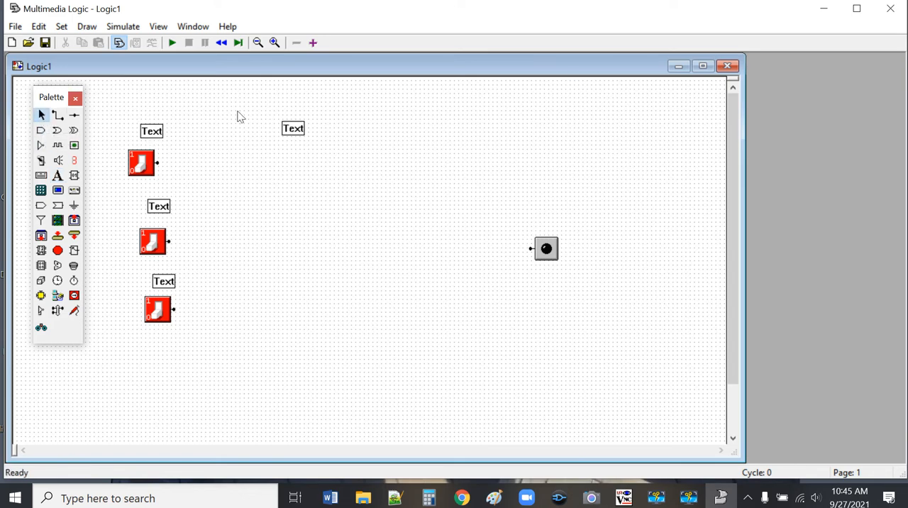
left_click(301, 133)
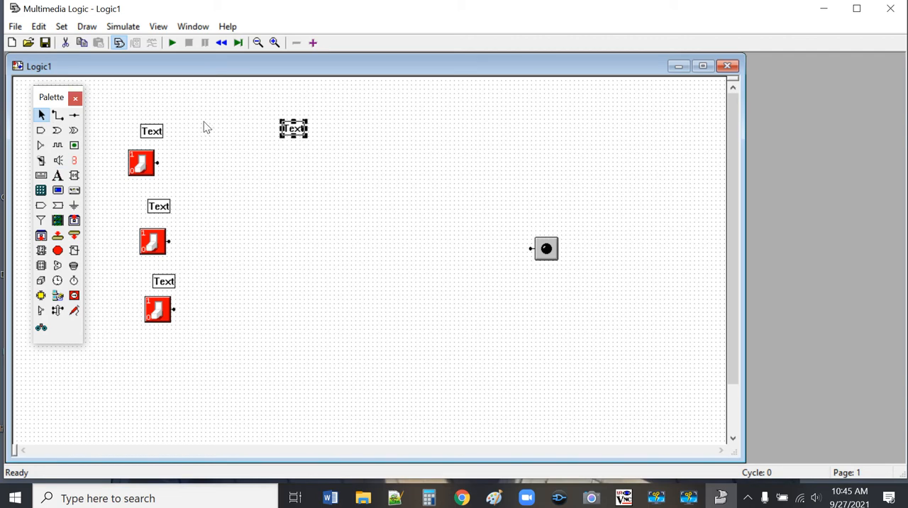
left_click(62, 43)
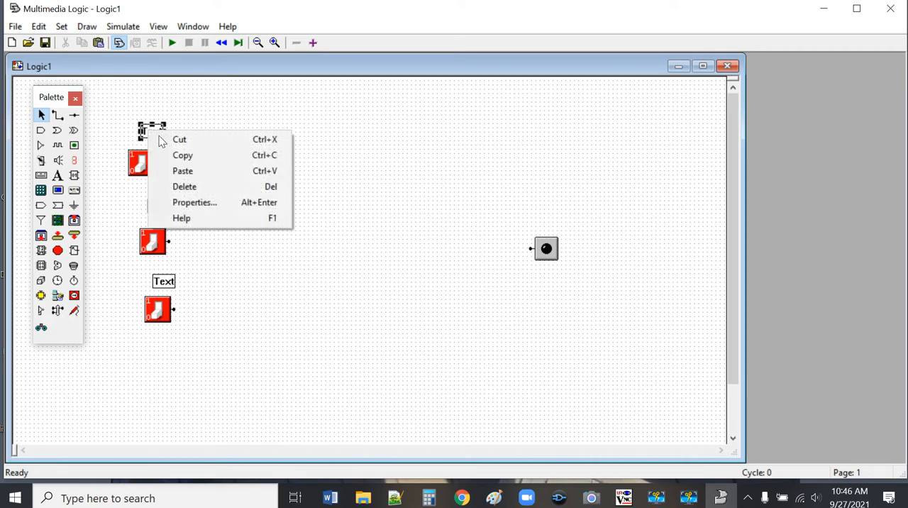
Step: Change the text of the label above the first switch to "a"
left_click(199, 204)
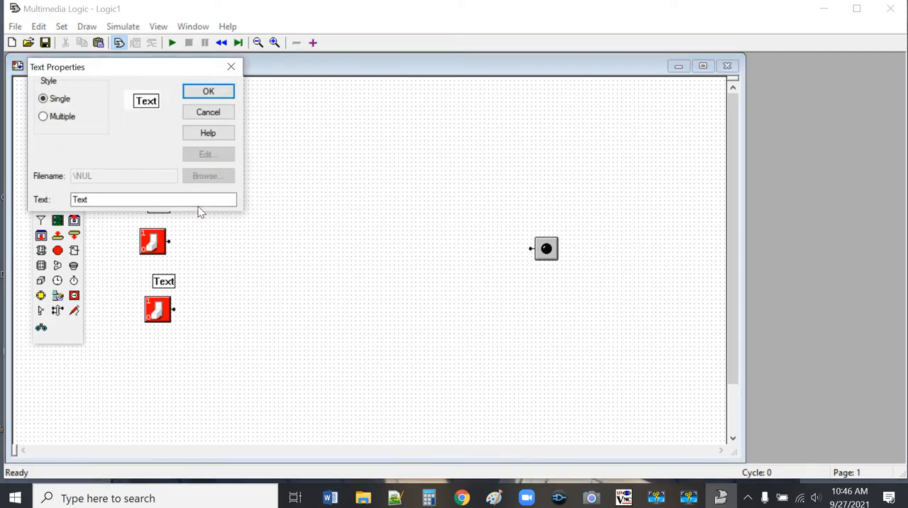
left_click(110, 197)
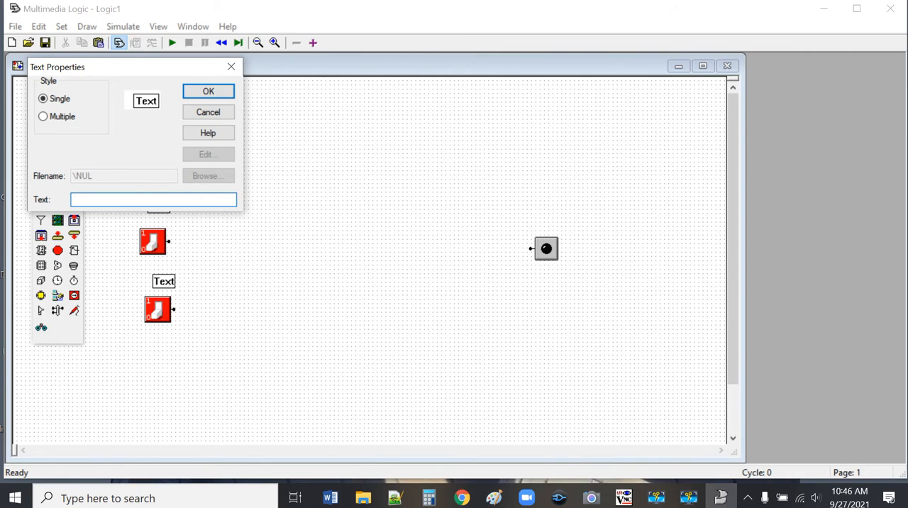
type("a")
key("Return")
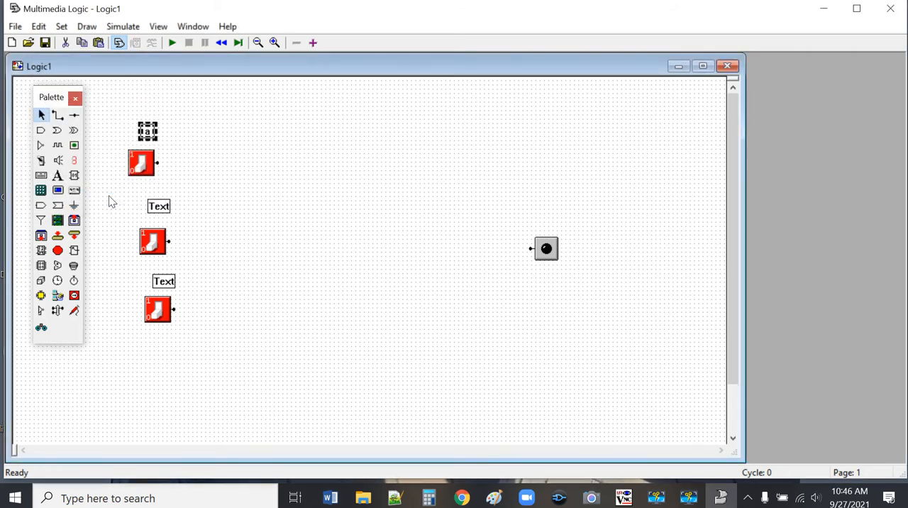
Step: Change the text of the label above the second switch to "b"
right_click(158, 210)
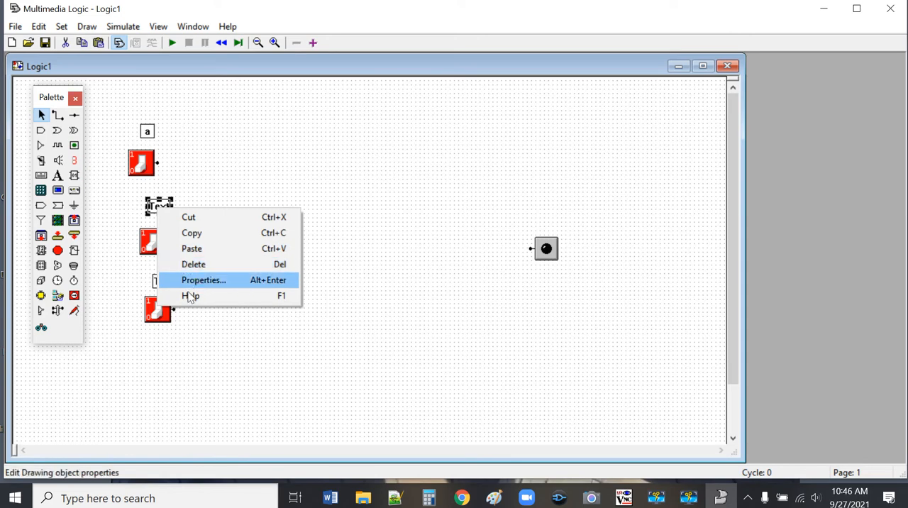
left_click(194, 281)
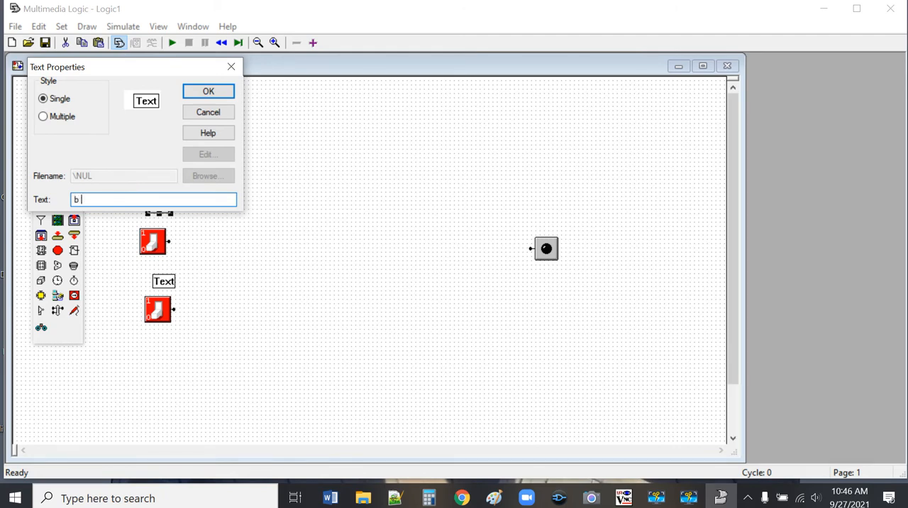
key("Return")
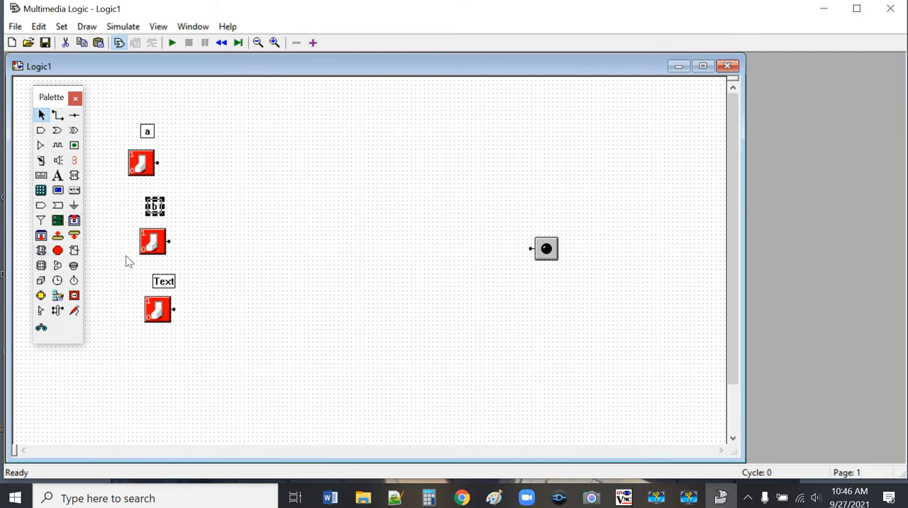
Step: Change the text of the label above the third switch to "c"
left_click(168, 284)
right_click(173, 275)
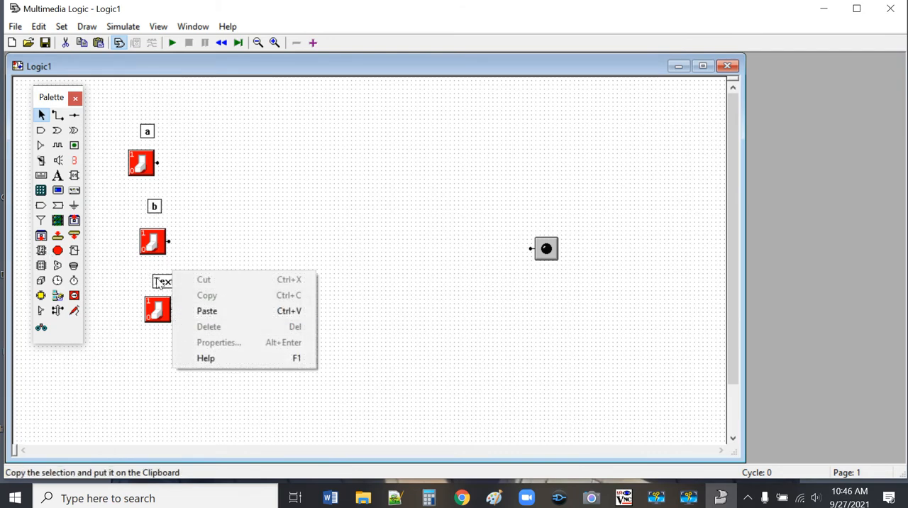
right_click(159, 281)
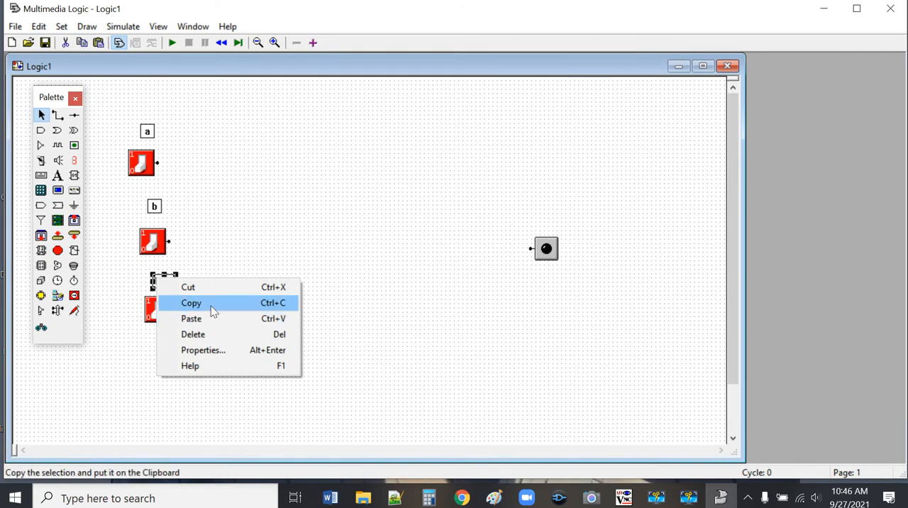
left_click(219, 351)
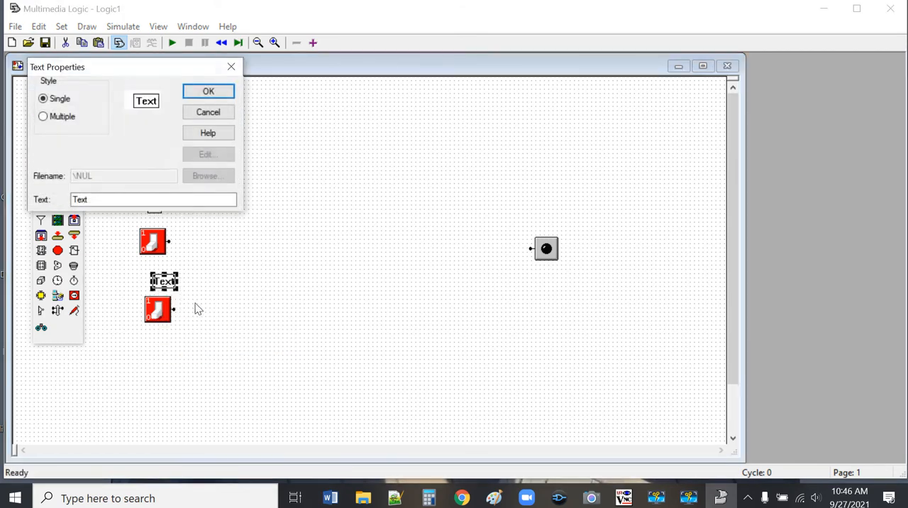
left_click(116, 199)
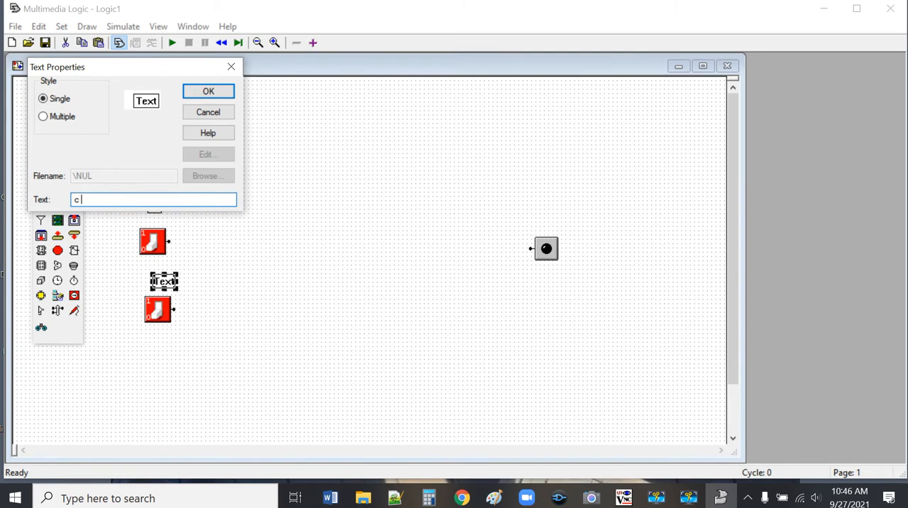
key("Return")
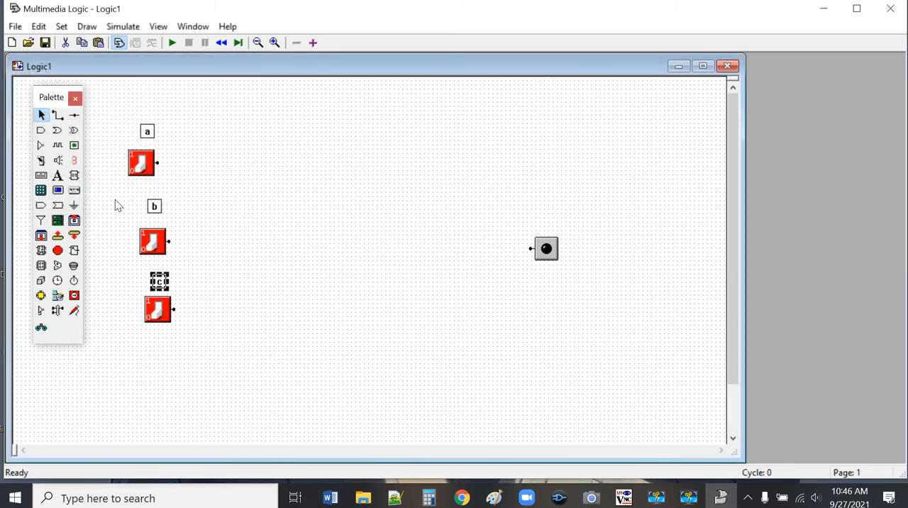
left_click(339, 262)
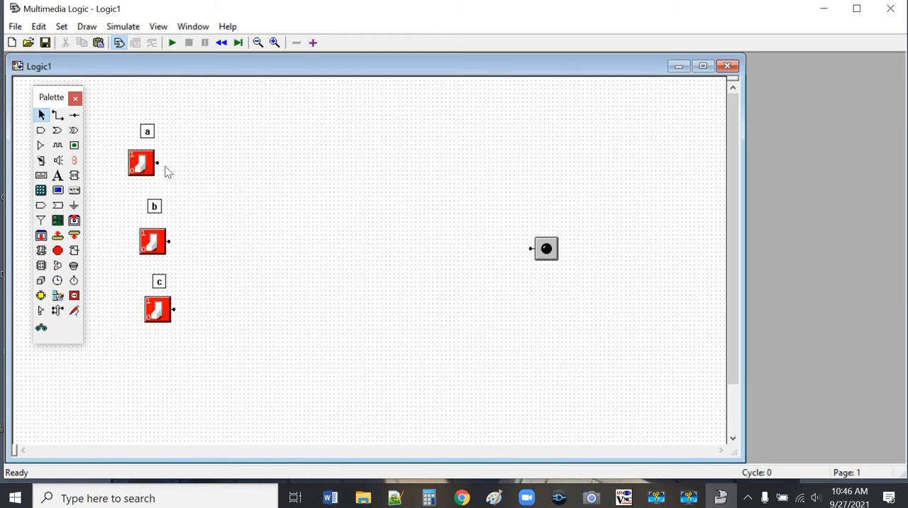
Step: Place one node a short distance to the right of each of the three switches
left_click(76, 116)
left_click(194, 241)
left_click(201, 311)
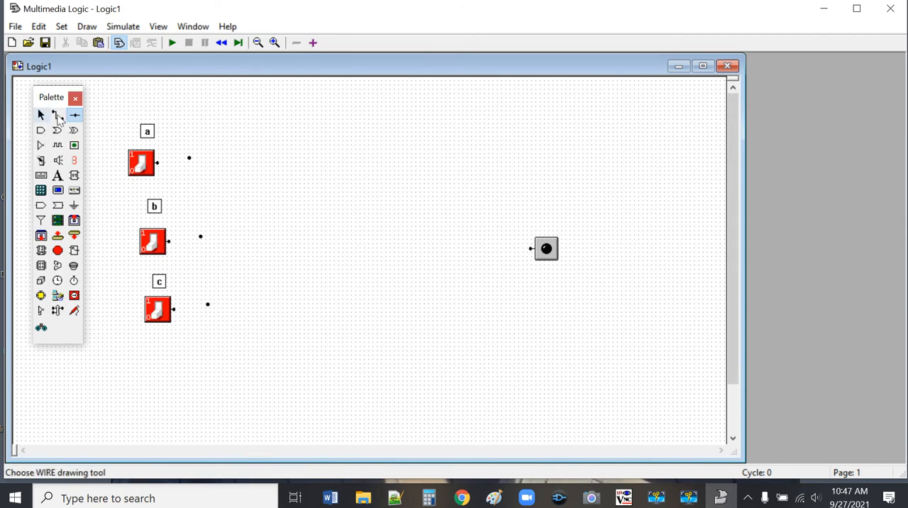
Step: Wire the output of each of the switches a, b and c to the node beside it
left_click(58, 115)
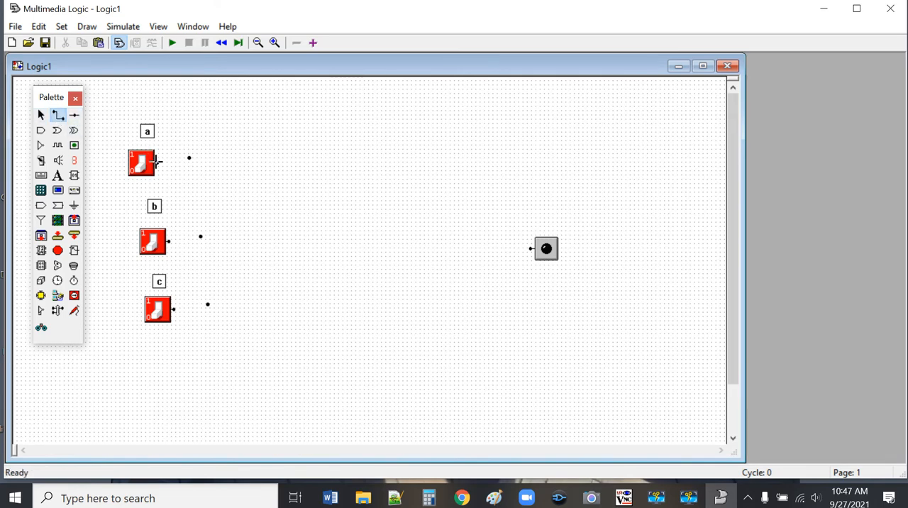
left_click_drag(158, 162, 181, 164)
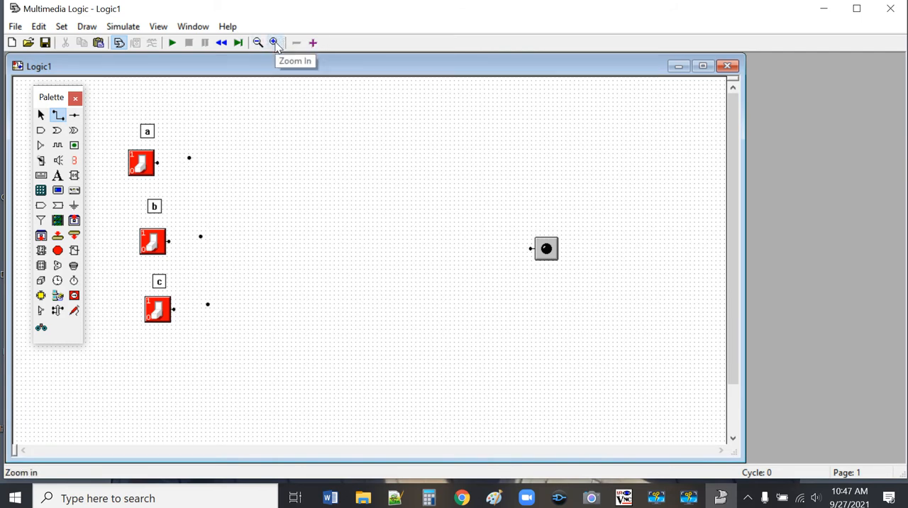
left_click(274, 42)
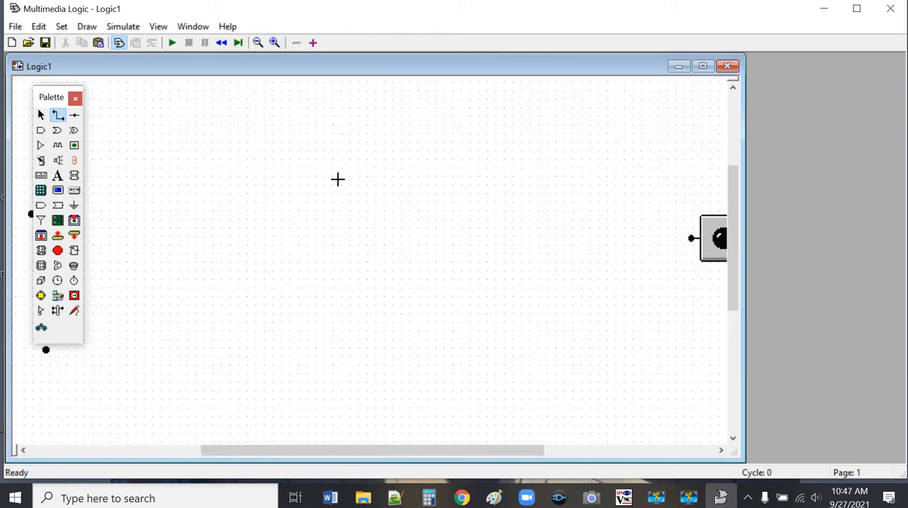
left_click_drag(425, 456, 277, 476)
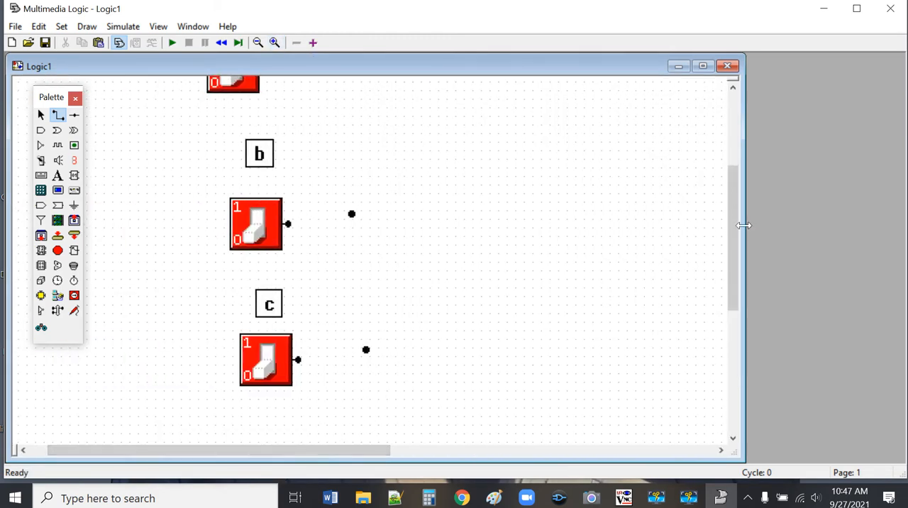
left_click_drag(736, 237, 735, 164)
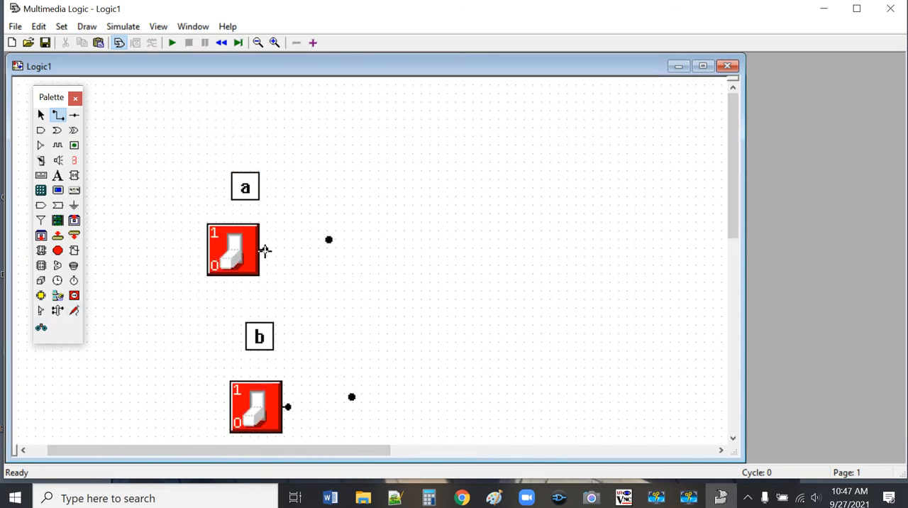
left_click_drag(264, 249, 328, 239)
left_click_drag(287, 406, 352, 397)
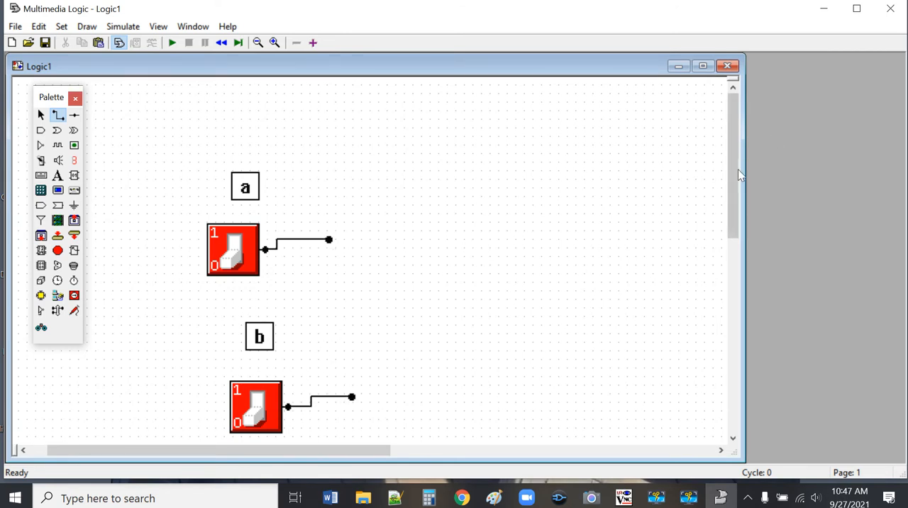
left_click_drag(739, 175, 723, 246)
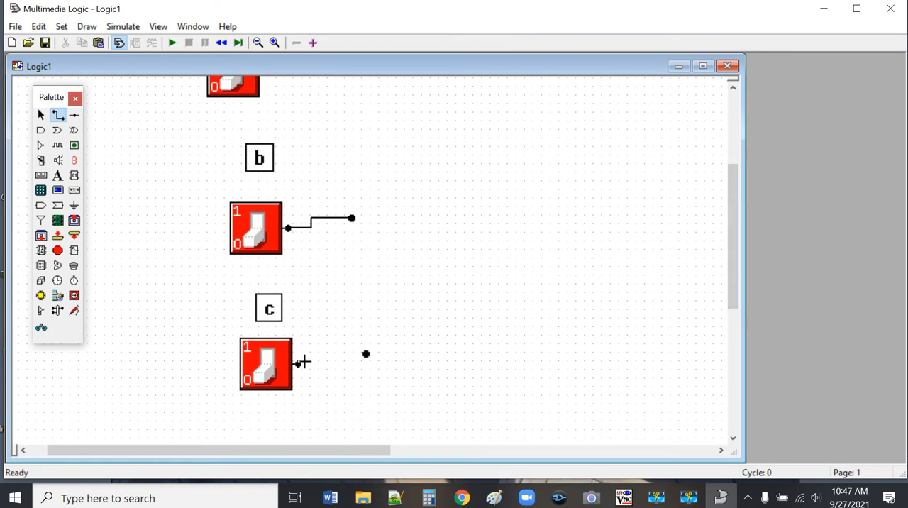
left_click_drag(295, 363, 366, 353)
Step: Place three NOT gates, one just below the node of each switch
left_click(43, 147)
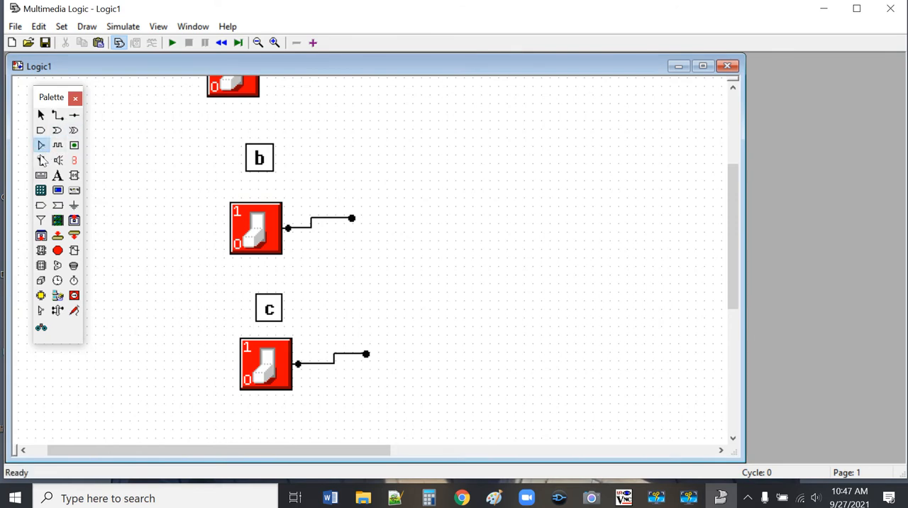
left_click(348, 411)
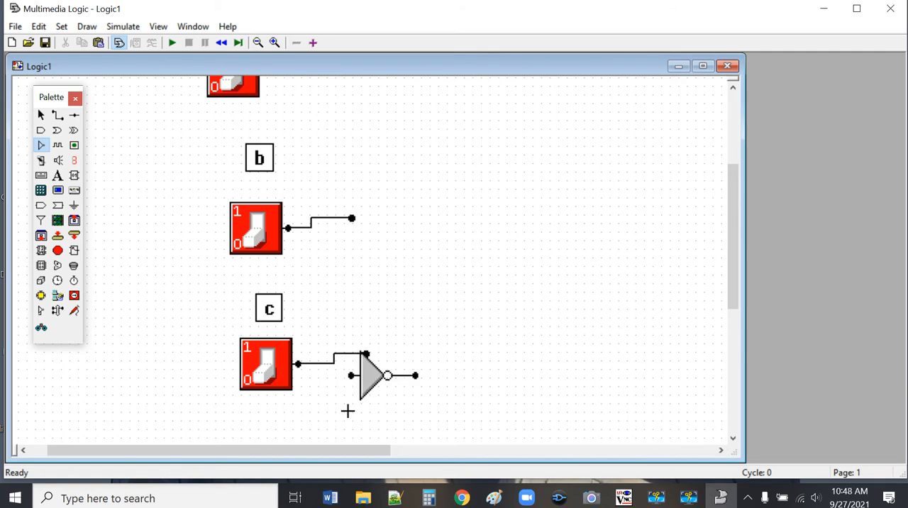
left_click(343, 291)
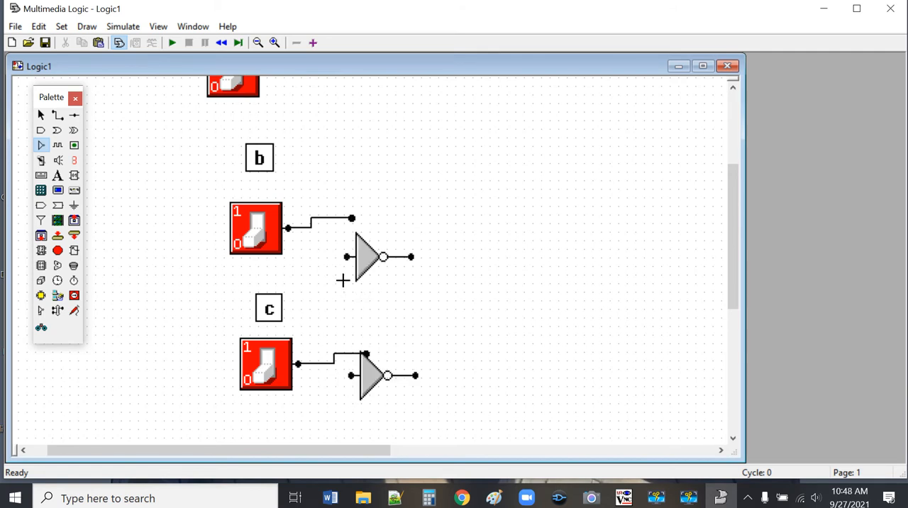
left_click(337, 128)
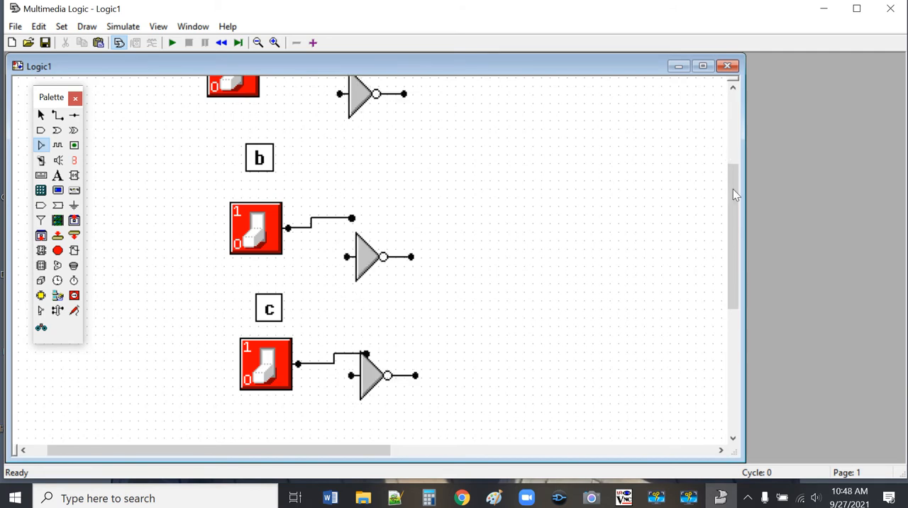
Step: Wire the node of each switch to the input of the NOT gate below it
left_click_drag(732, 188, 739, 145)
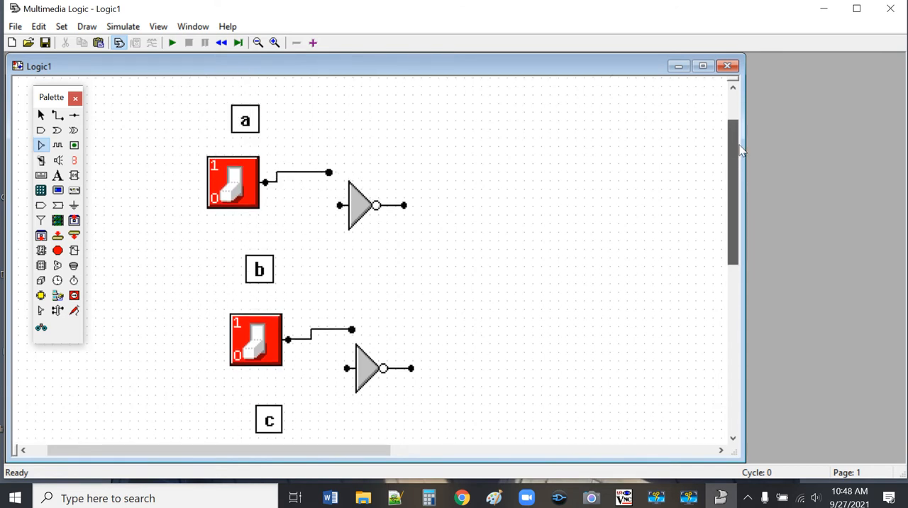
left_click(61, 117)
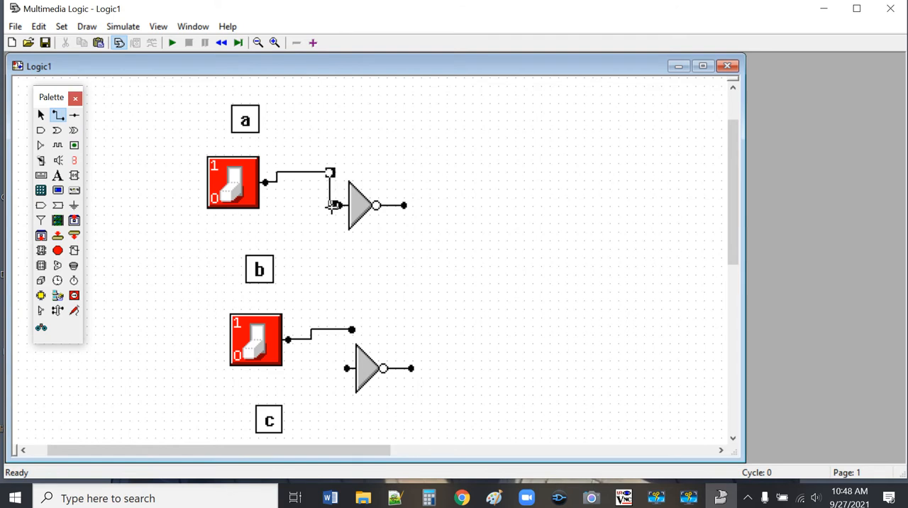
left_click(339, 205)
left_click_drag(353, 328, 348, 368)
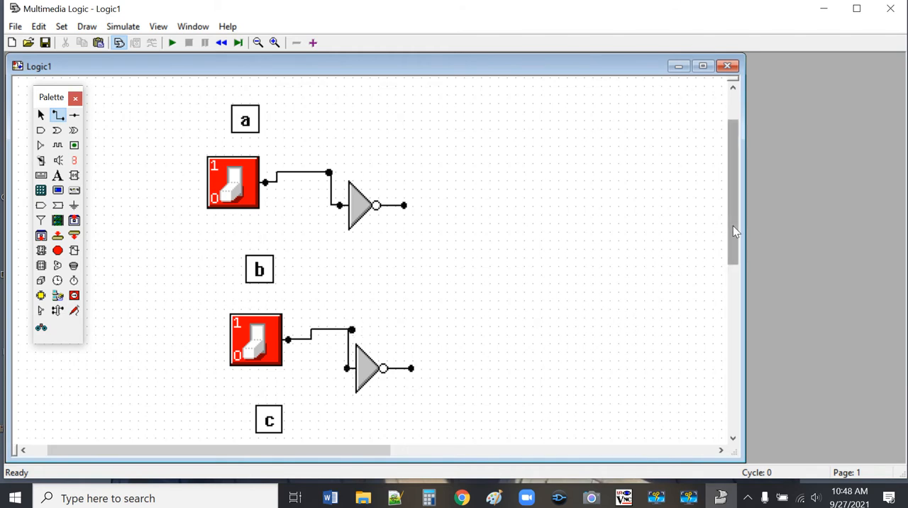
left_click_drag(736, 229, 733, 285)
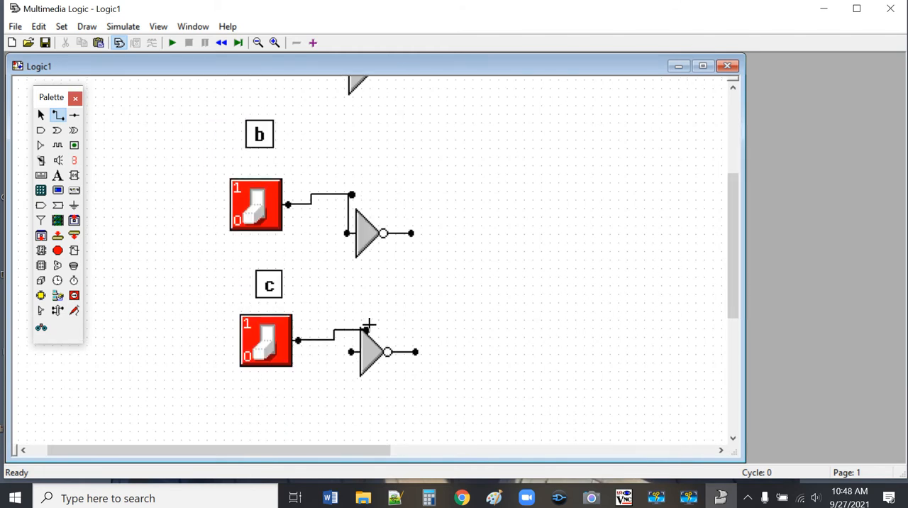
left_click_drag(366, 327, 351, 351)
Step: Move the three NOT gates farther down and to the right so they stand clear of their nodes
left_click(41, 115)
left_click(389, 348)
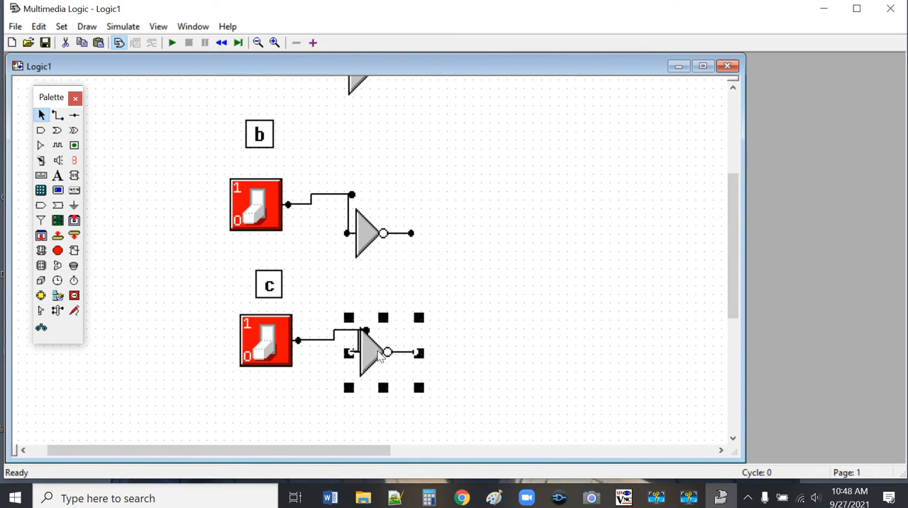
left_click_drag(388, 348, 419, 393)
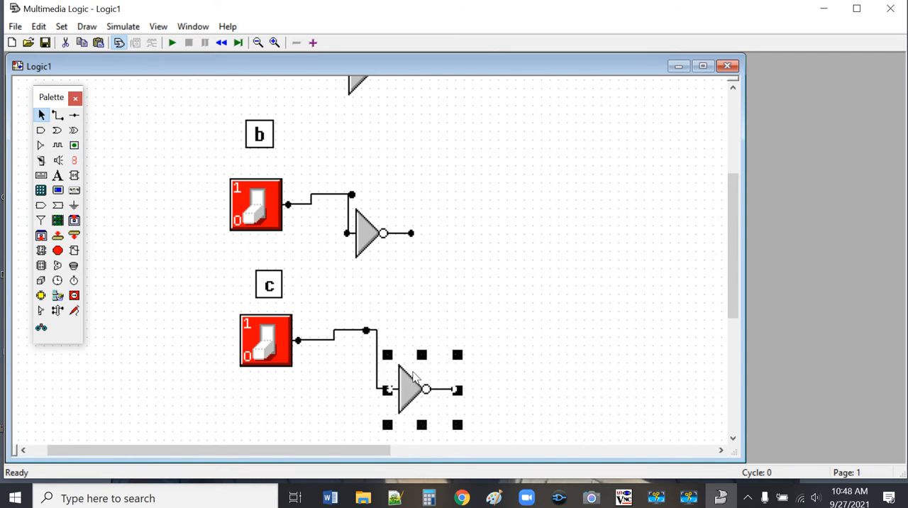
left_click_drag(362, 232, 383, 250)
scroll(452, 168, "up", 3)
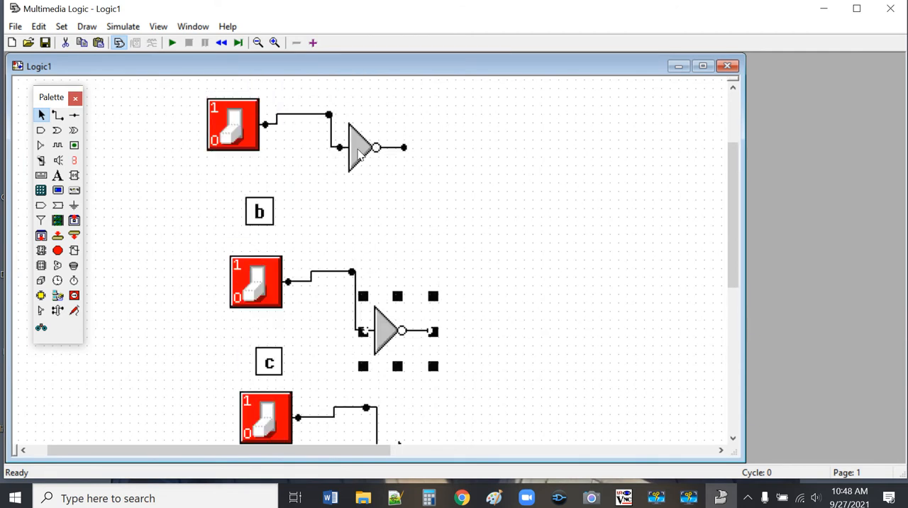
left_click_drag(357, 153, 361, 174)
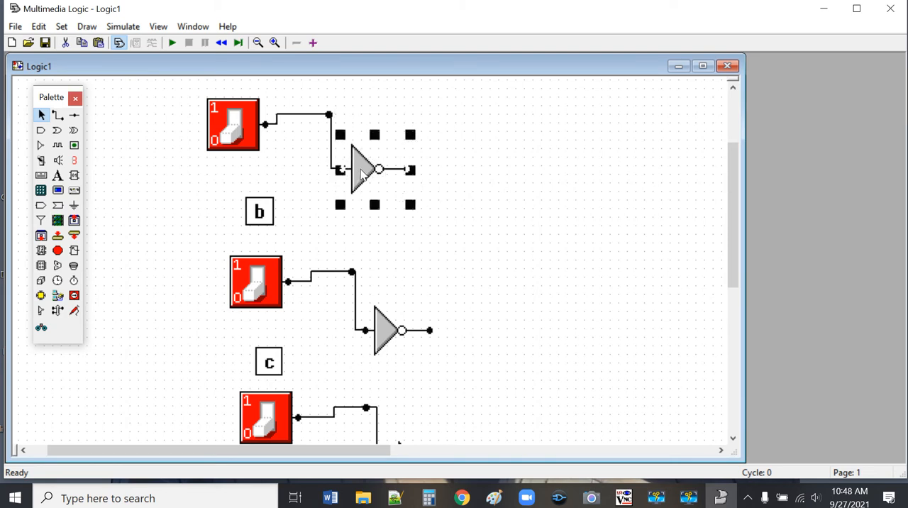
left_click(257, 42)
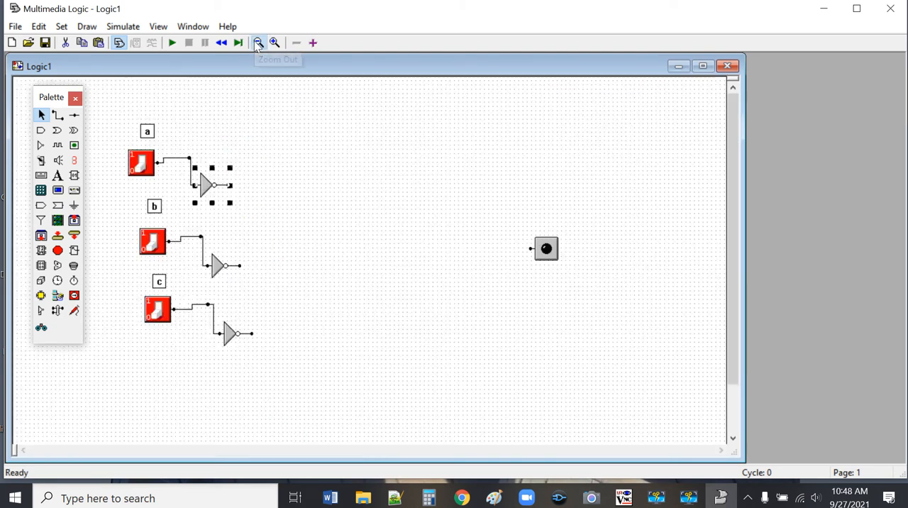
left_click(326, 202)
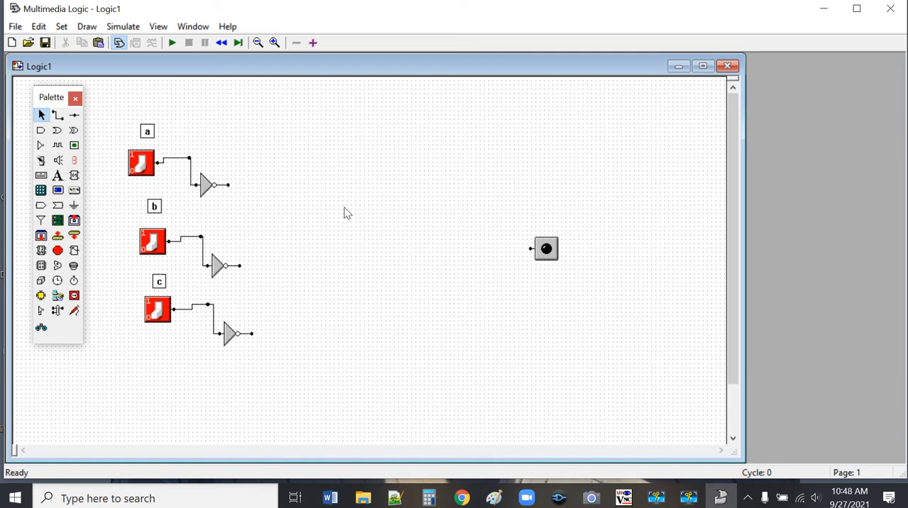
Step: Place four AND gates in a vertical column between the NOT gates and the LED
left_click(41, 132)
left_click(316, 144)
left_click(319, 206)
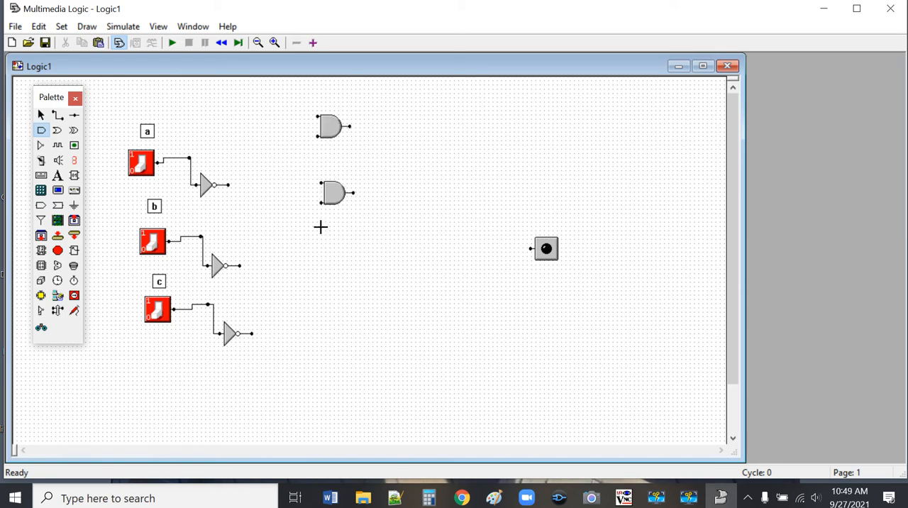
left_click(313, 263)
left_click(314, 312)
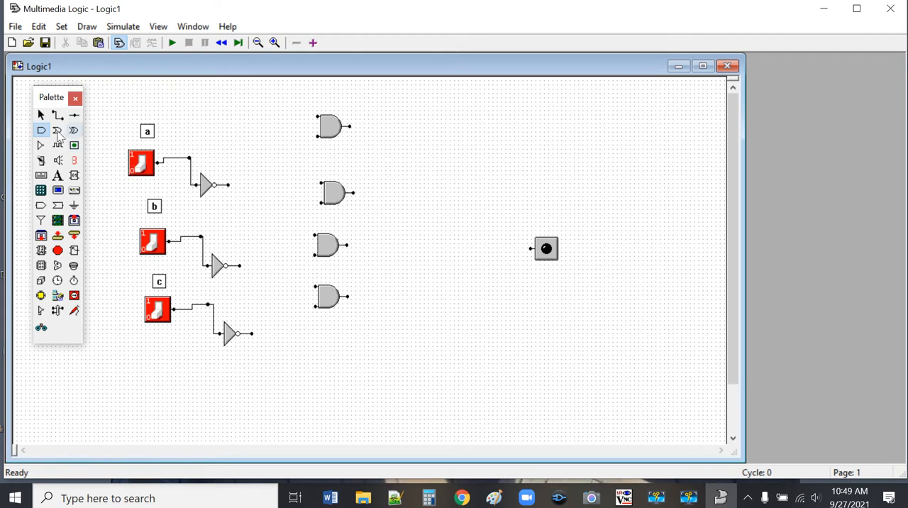
Step: Place a spare AND gate overlapping the topmost one and cut it again
left_click(327, 126)
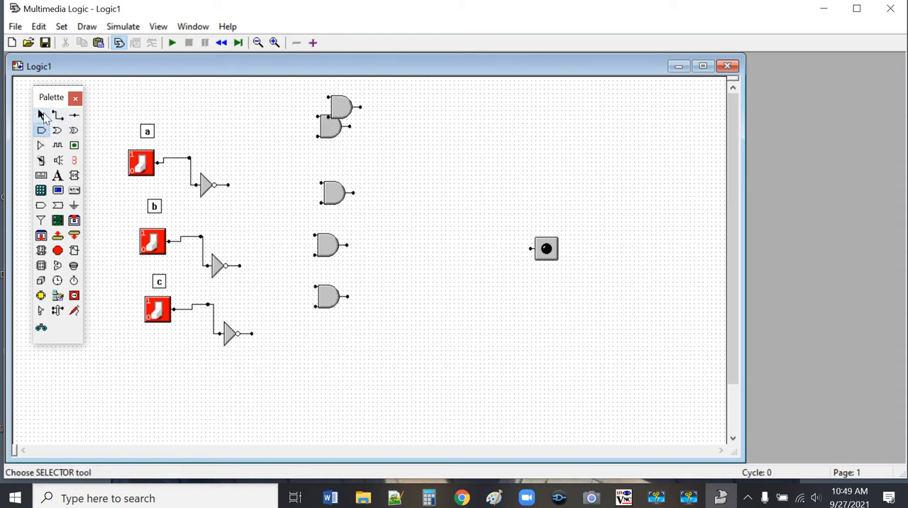
left_click(41, 116)
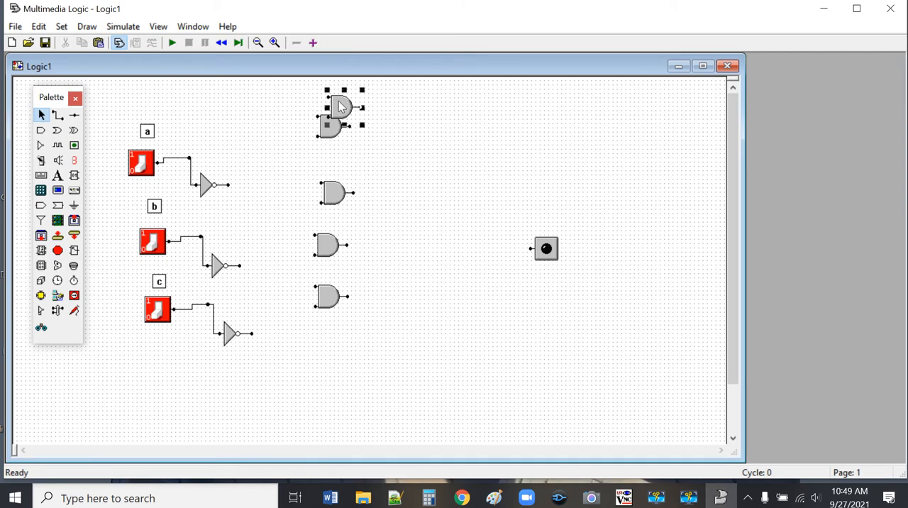
left_click(65, 43)
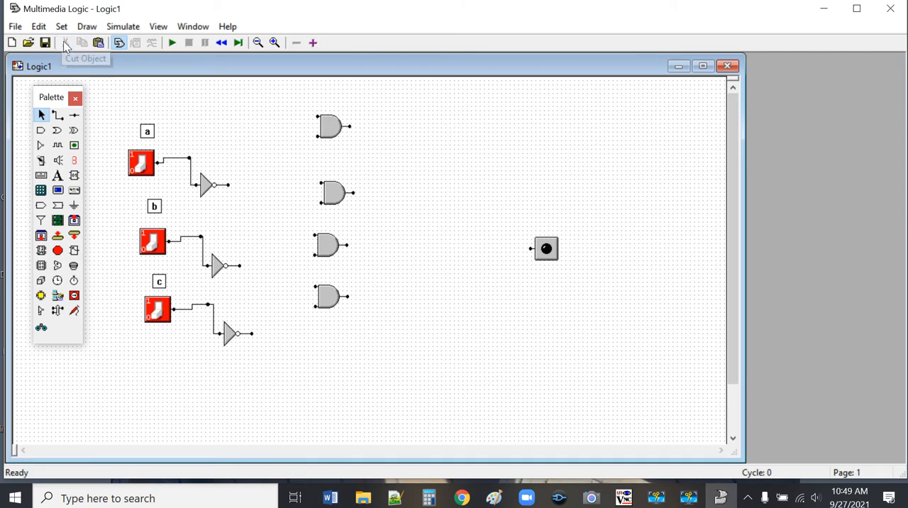
Step: Set the upper two AND gates in the column to 3 inputs each
right_click(328, 126)
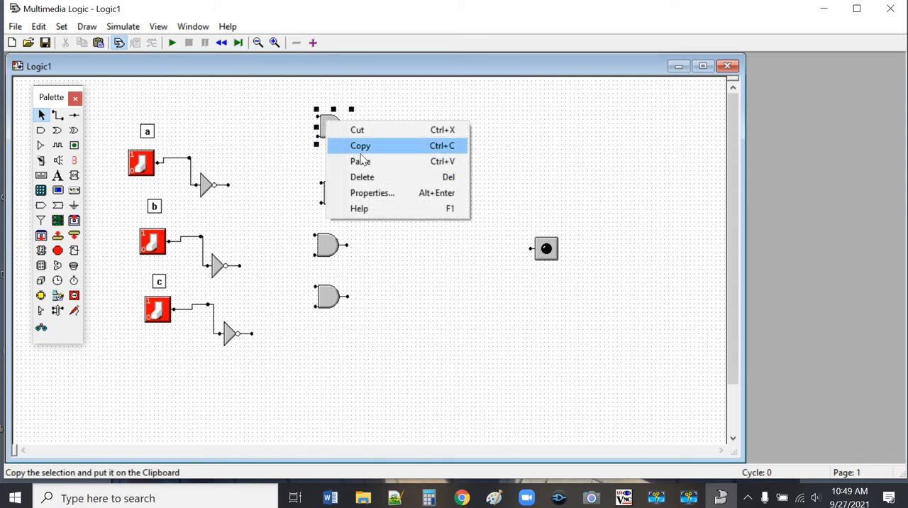
left_click(376, 198)
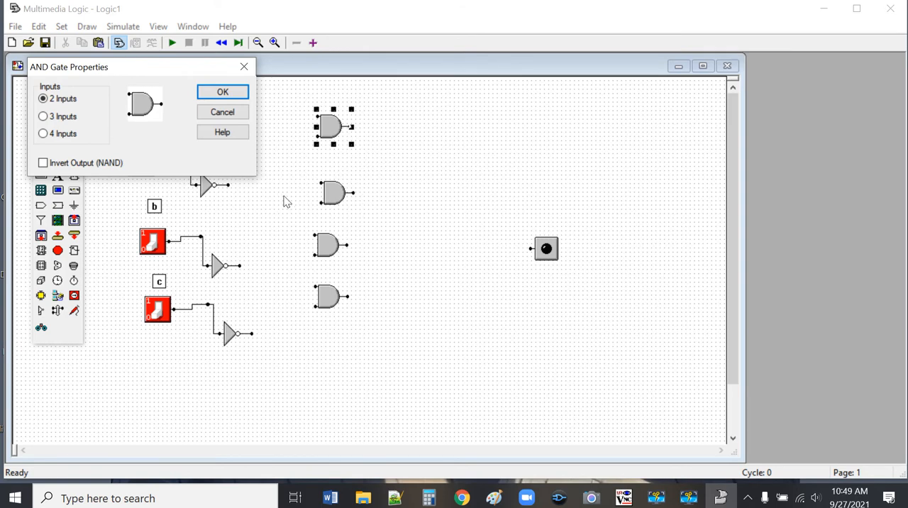
left_click(44, 117)
left_click(240, 93)
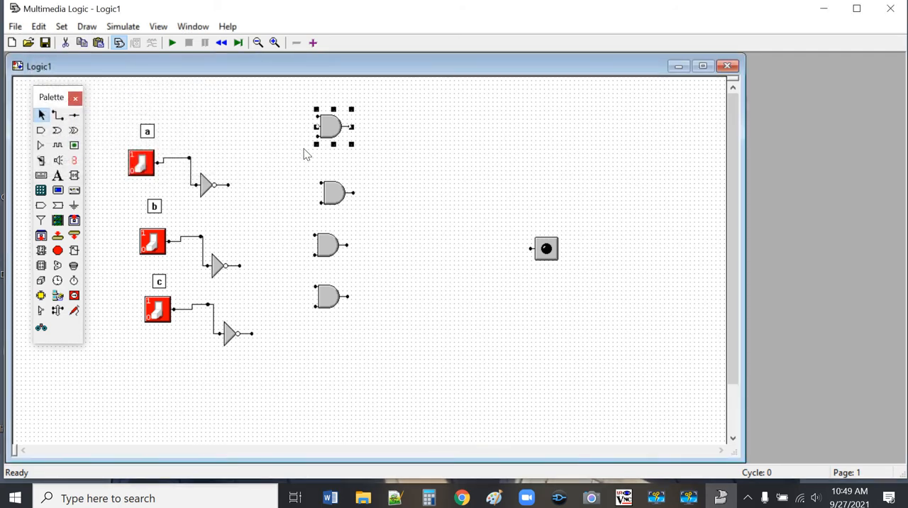
right_click(346, 197)
left_click(399, 265)
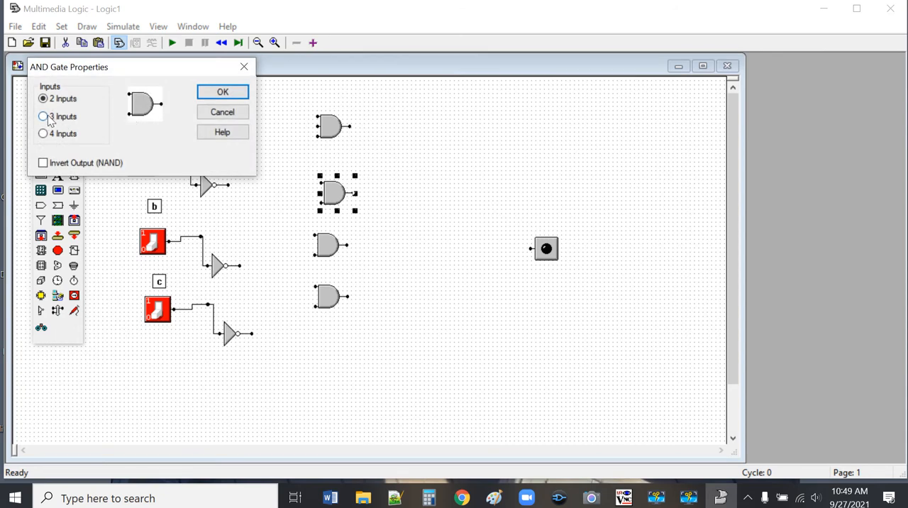
left_click(43, 117)
left_click(214, 92)
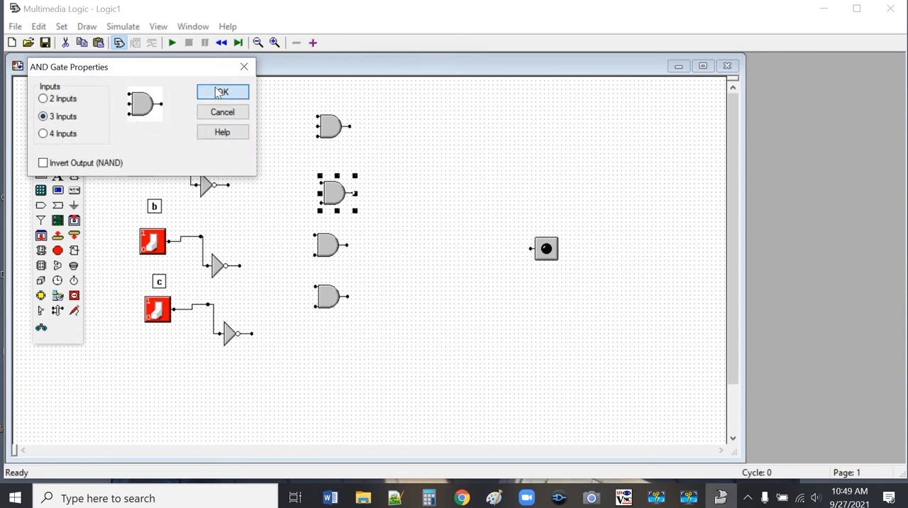
Step: Set the lower two AND gates in the column to 3 inputs each
right_click(325, 248)
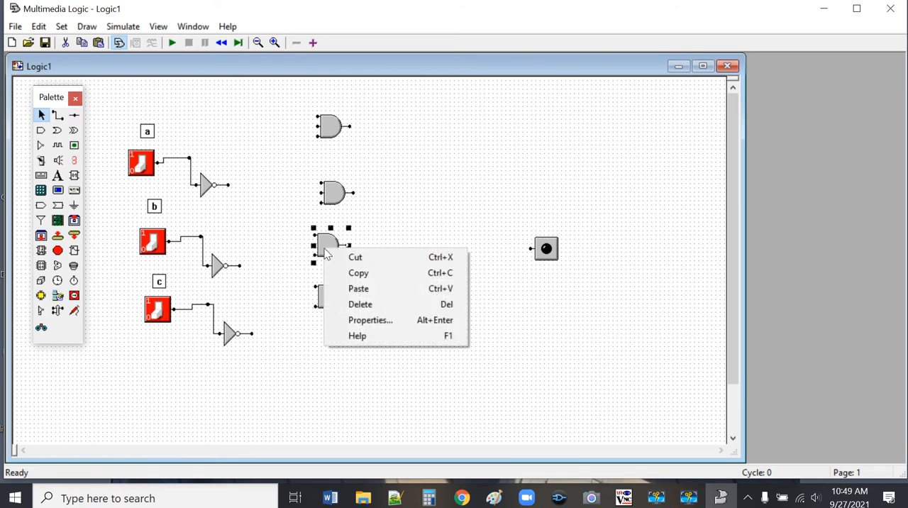
left_click(372, 321)
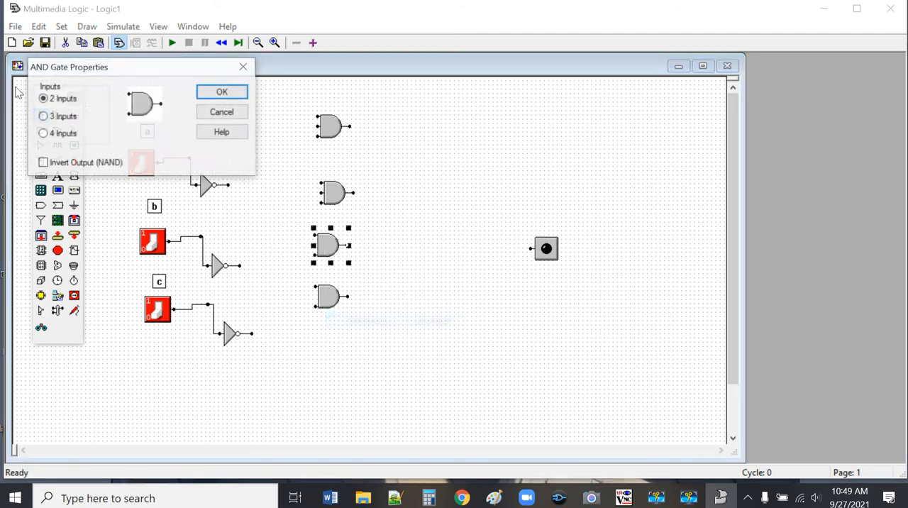
left_click(45, 118)
left_click(220, 91)
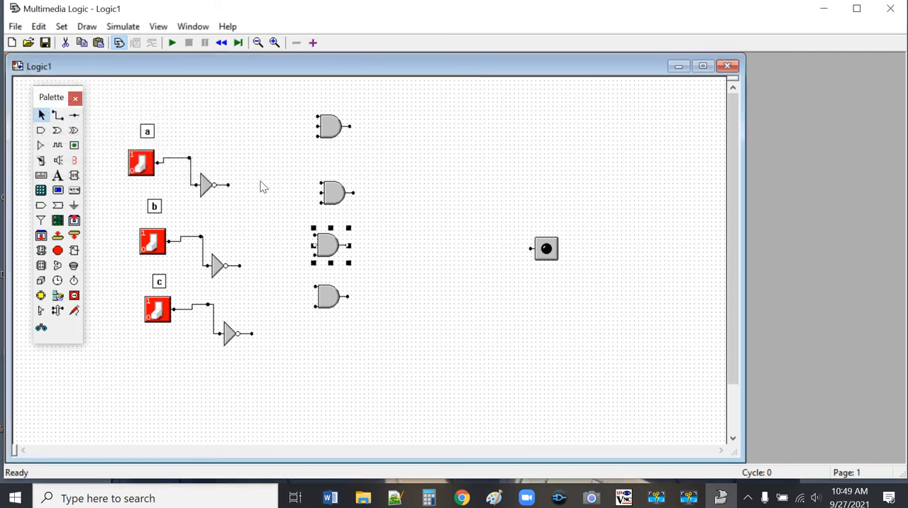
right_click(337, 307)
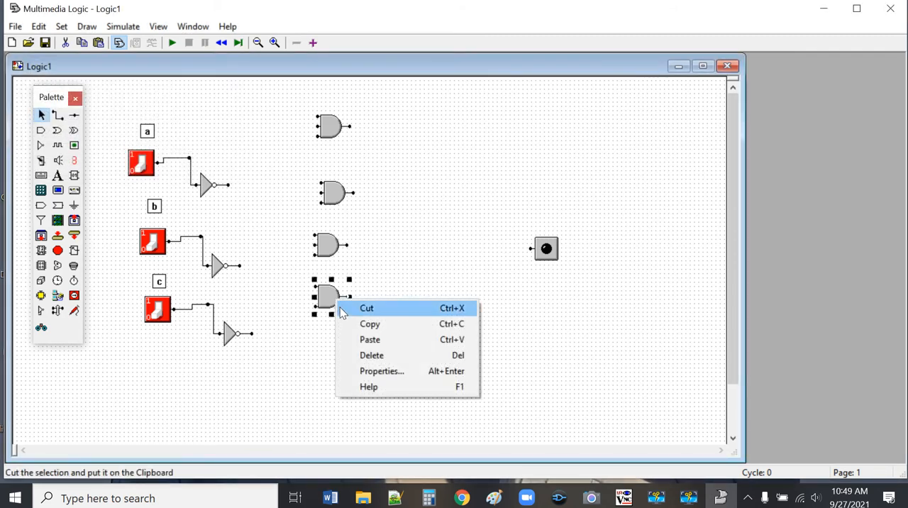
left_click(386, 372)
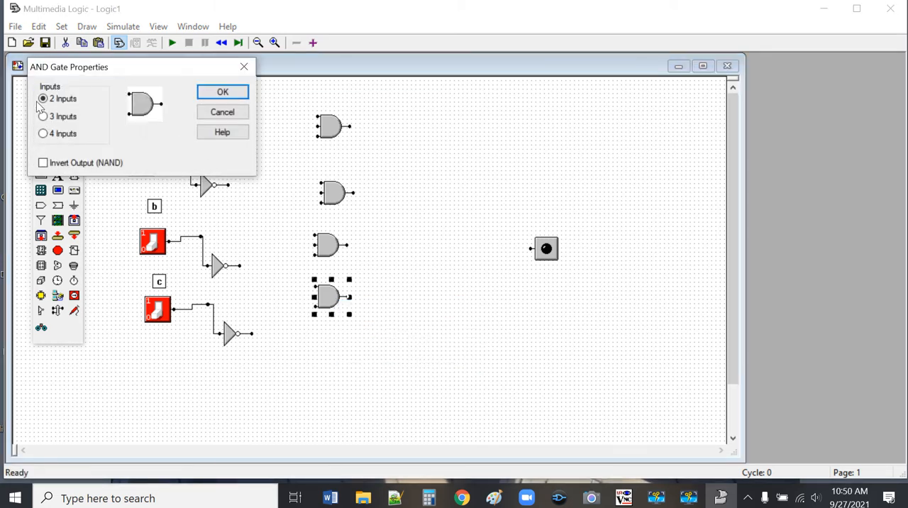
left_click(223, 92)
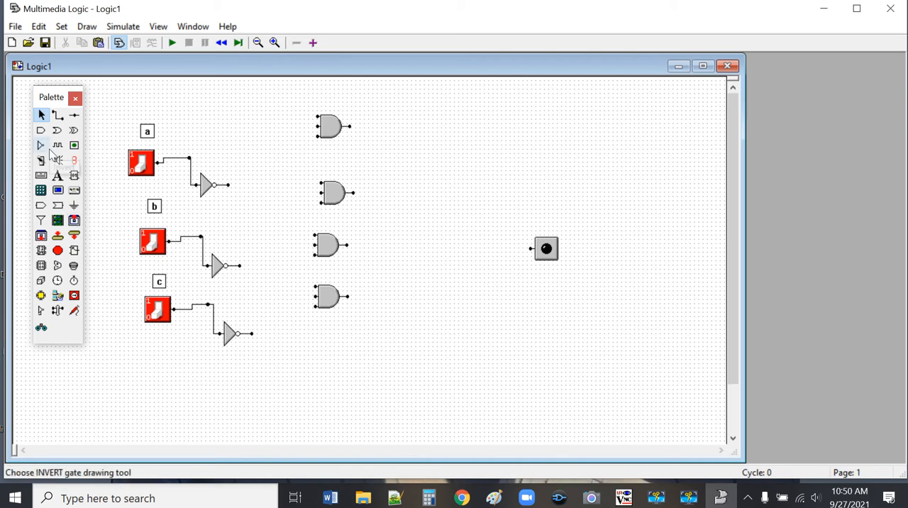
Step: Place an OR gate between the AND gates and the LED and set it to 4 inputs
left_click(57, 131)
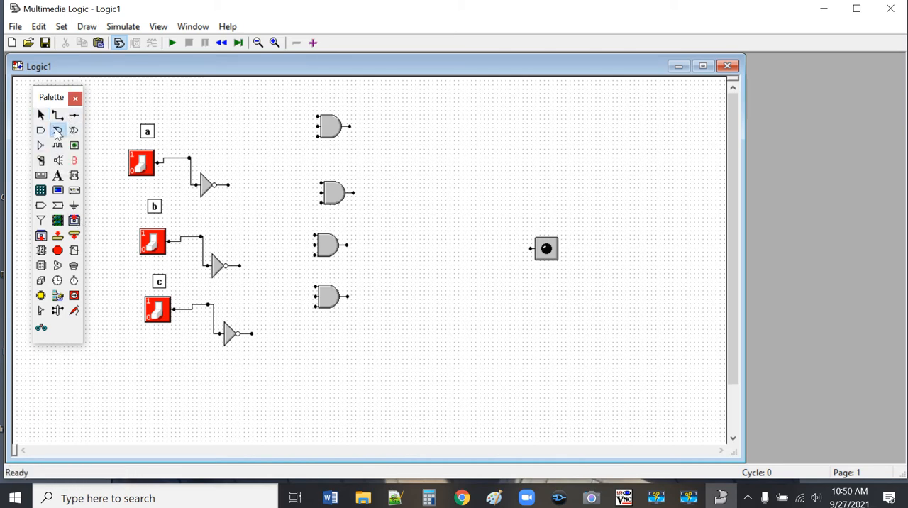
left_click(431, 234)
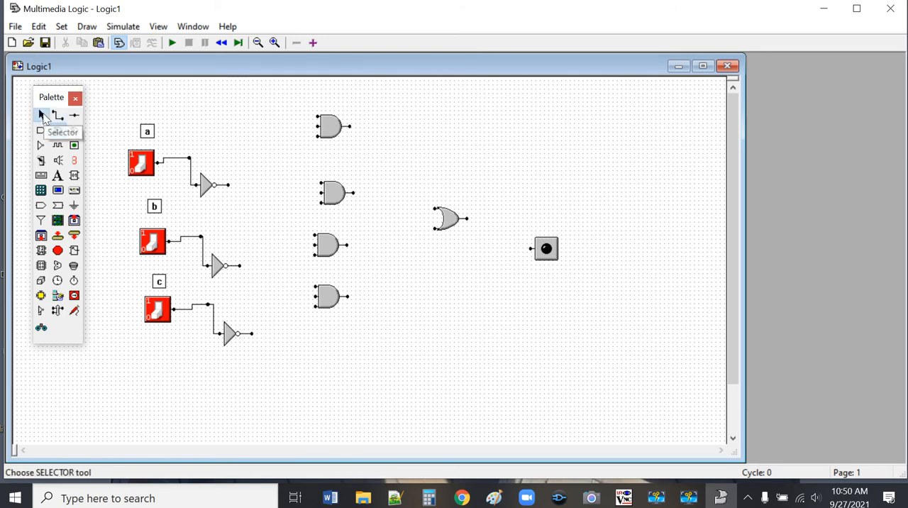
left_click(42, 116)
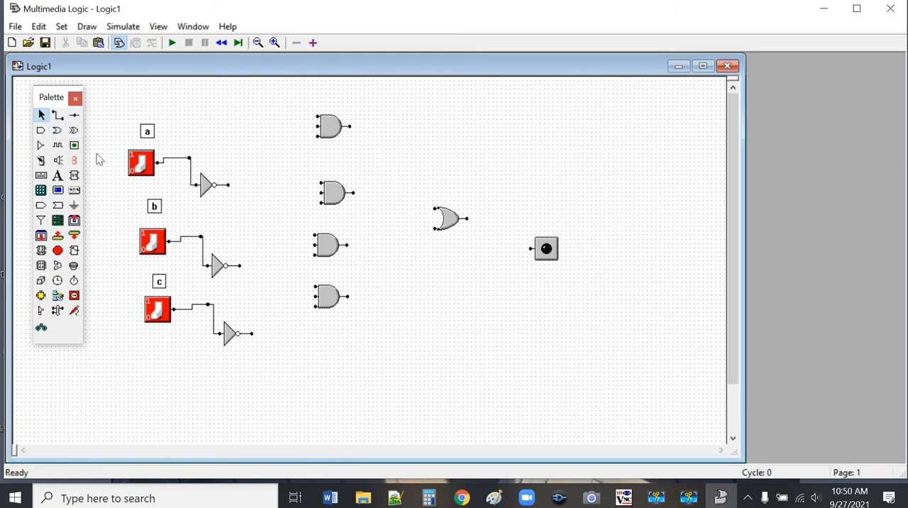
right_click(449, 217)
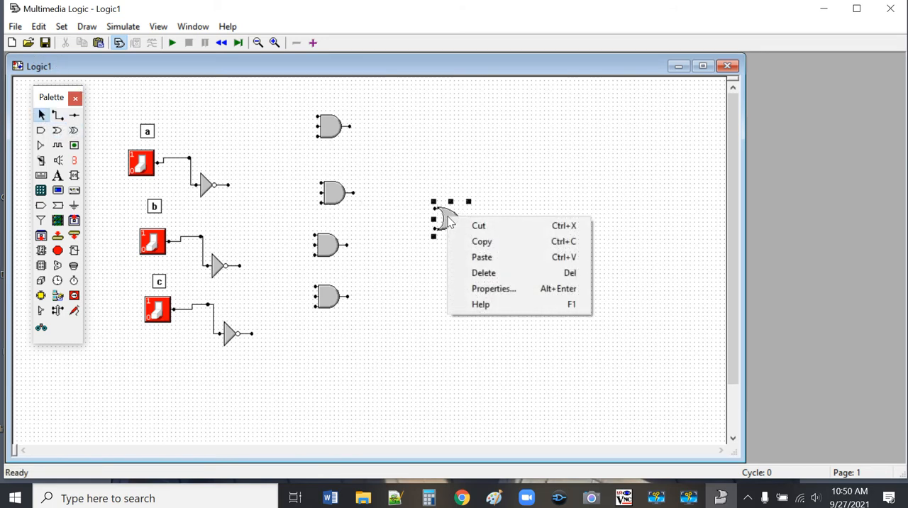
left_click(499, 290)
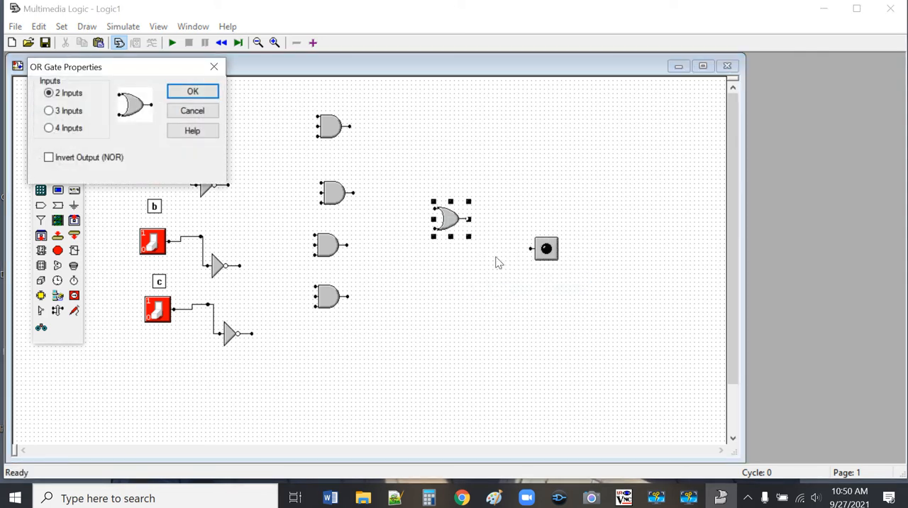
left_click(49, 128)
left_click(193, 93)
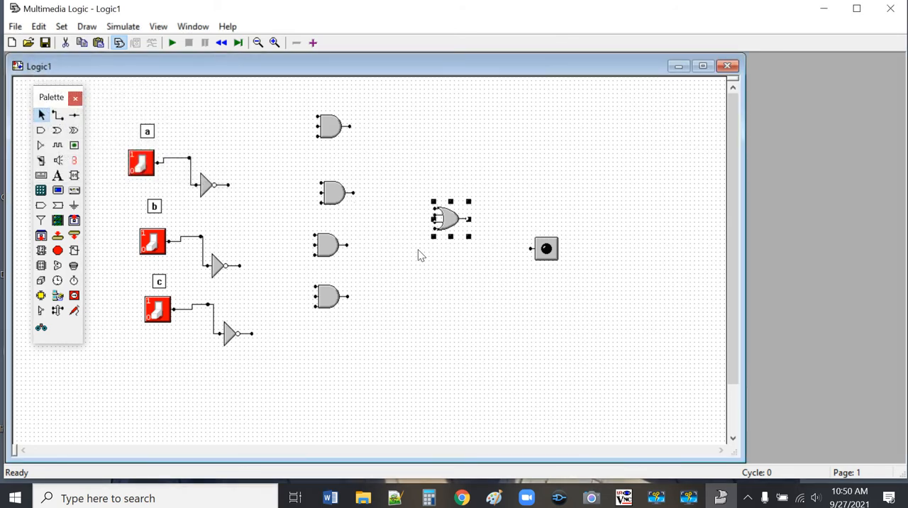
left_click(462, 191)
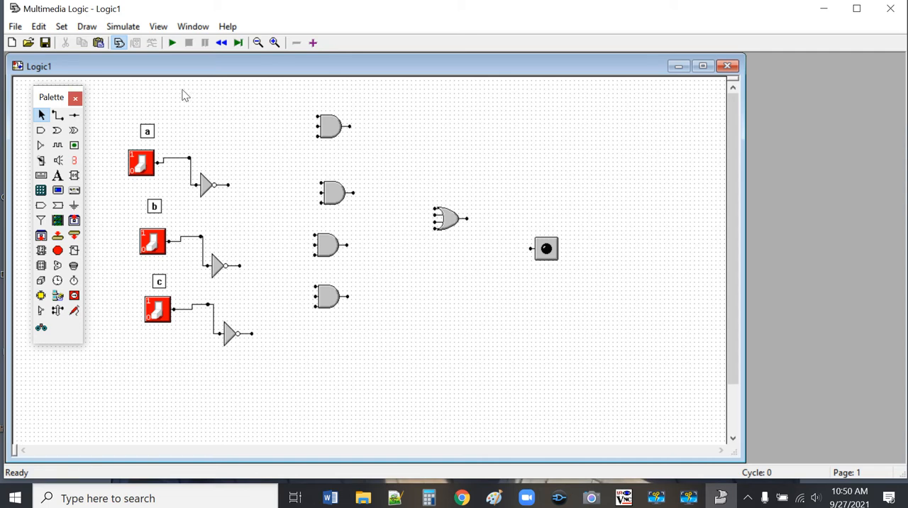
Step: Wire the outputs of the four AND gates to the four OR gate inputs in order from top to bottom
left_click(275, 42)
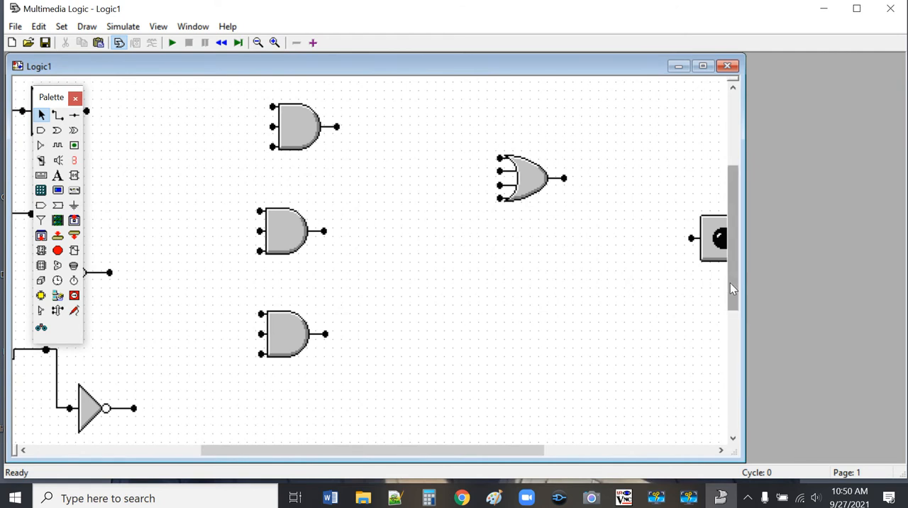
left_click_drag(730, 283, 738, 248)
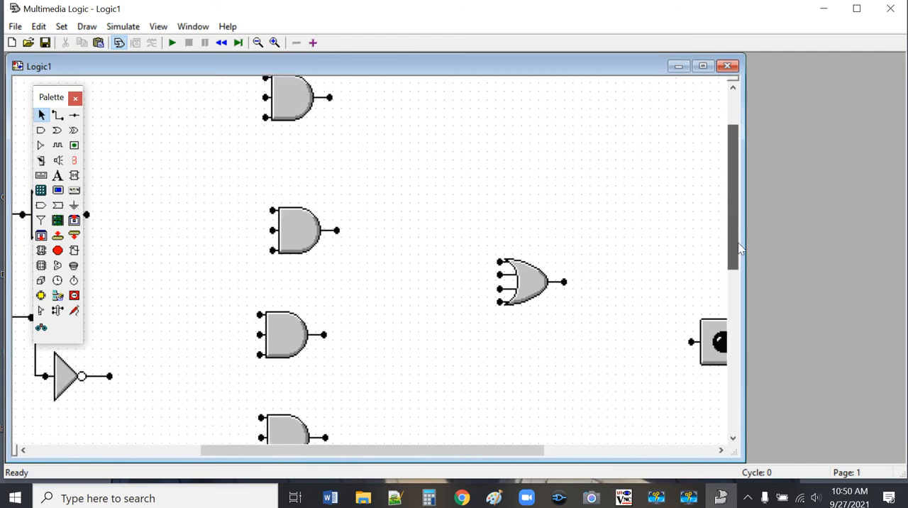
left_click(57, 114)
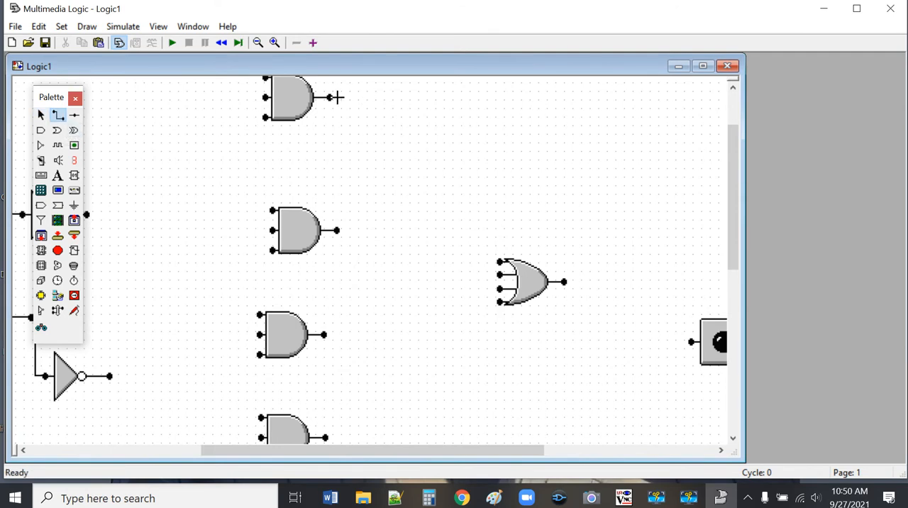
mouse_move(329, 95)
left_mouse_down()
mouse_move(470, 249)
mouse_move(492, 268)
mouse_move(500, 262)
left_mouse_up()
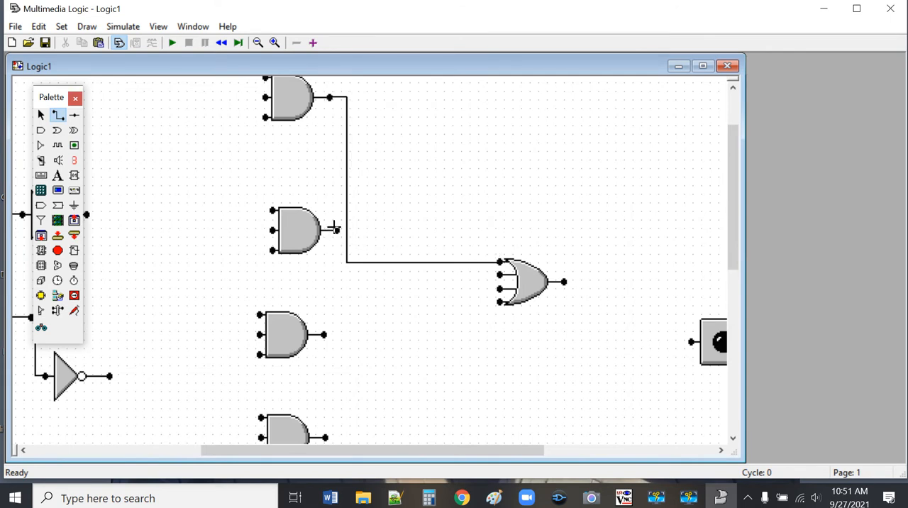
left_click_drag(334, 228, 498, 274)
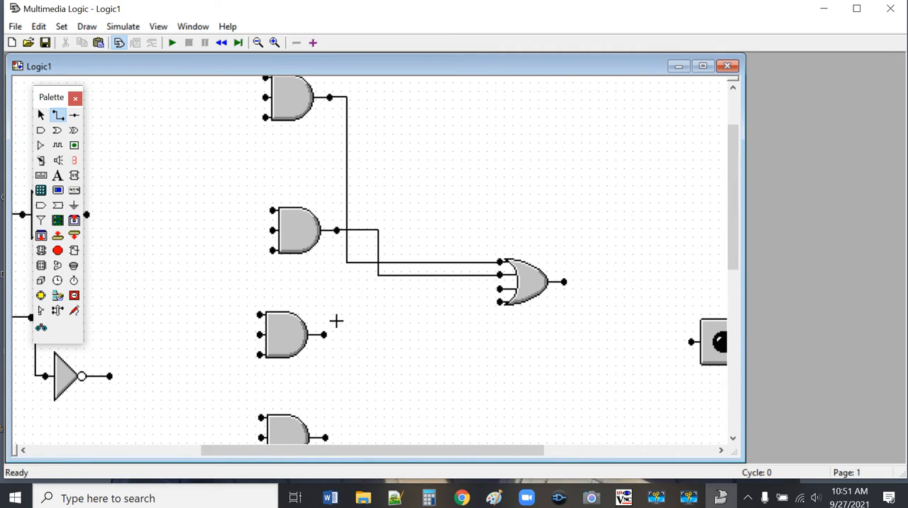
left_click_drag(323, 334, 498, 288)
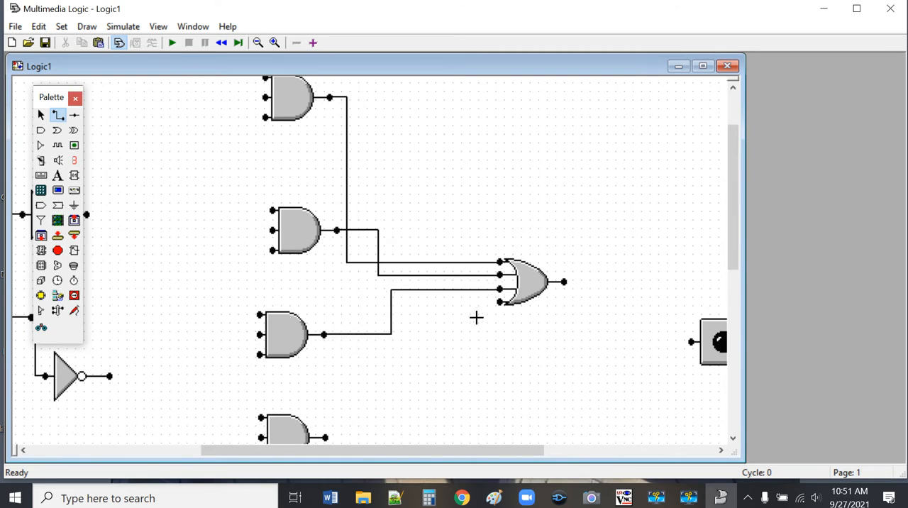
scroll(485, 322, "down", 2)
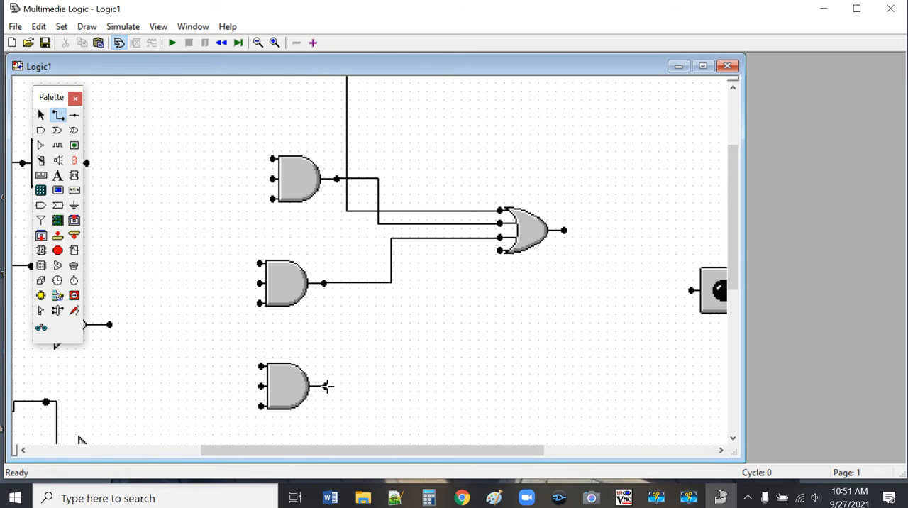
mouse_move(325, 385)
left_mouse_down()
mouse_move(391, 358)
mouse_move(435, 275)
mouse_move(499, 250)
left_mouse_up()
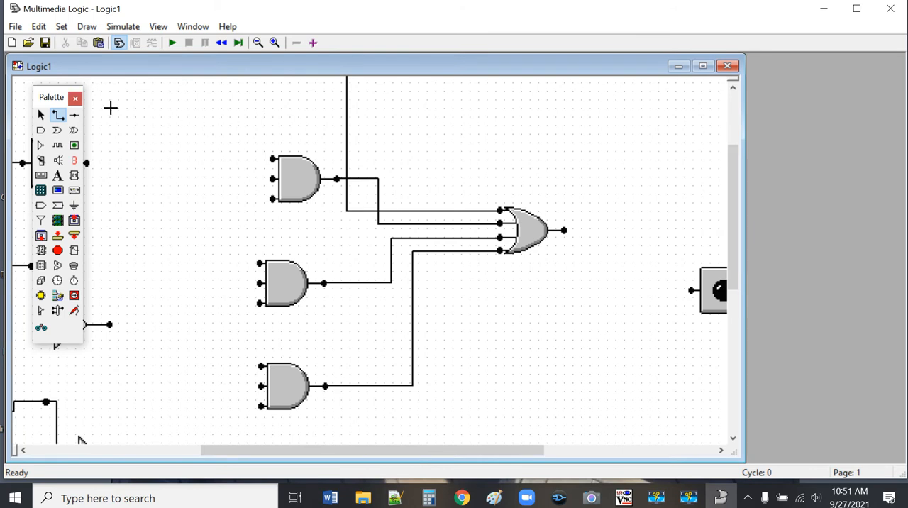
Step: Move the OR gate farther up and toward the LED, and wire its output to the LED input
left_click(41, 115)
left_click_drag(545, 233, 602, 171)
left_click(559, 345)
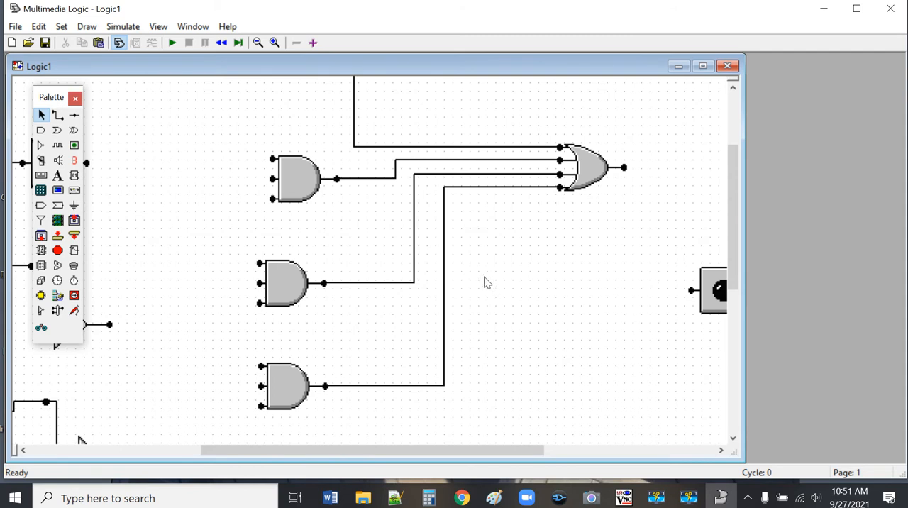
left_click(57, 114)
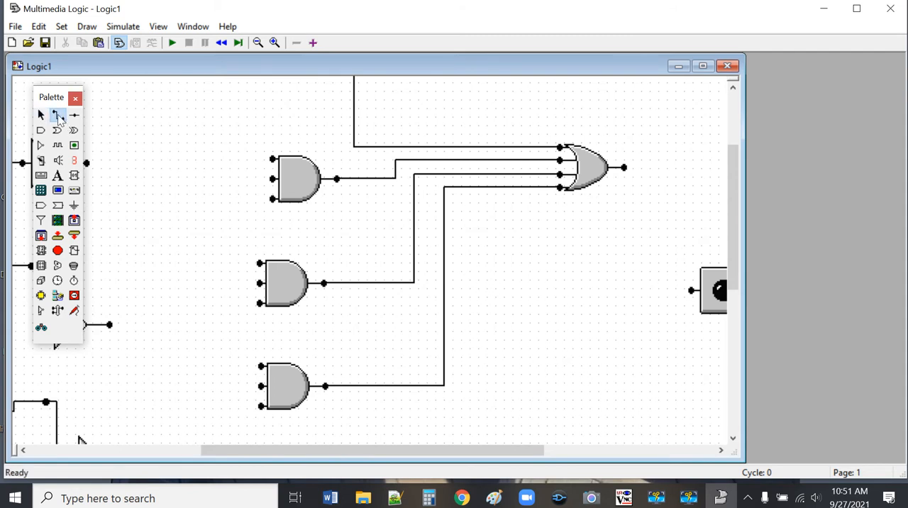
mouse_move(624, 167)
left_mouse_down()
mouse_move(659, 294)
mouse_move(692, 290)
left_mouse_up()
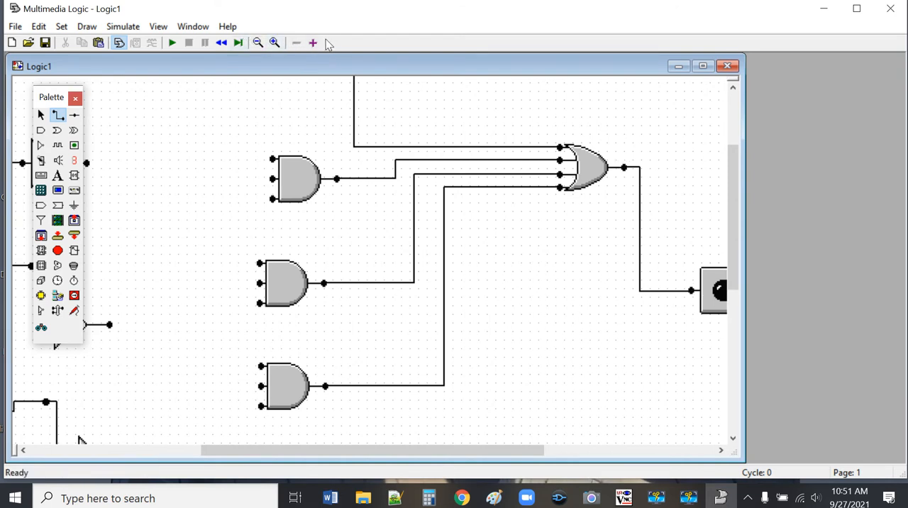
left_click(258, 44)
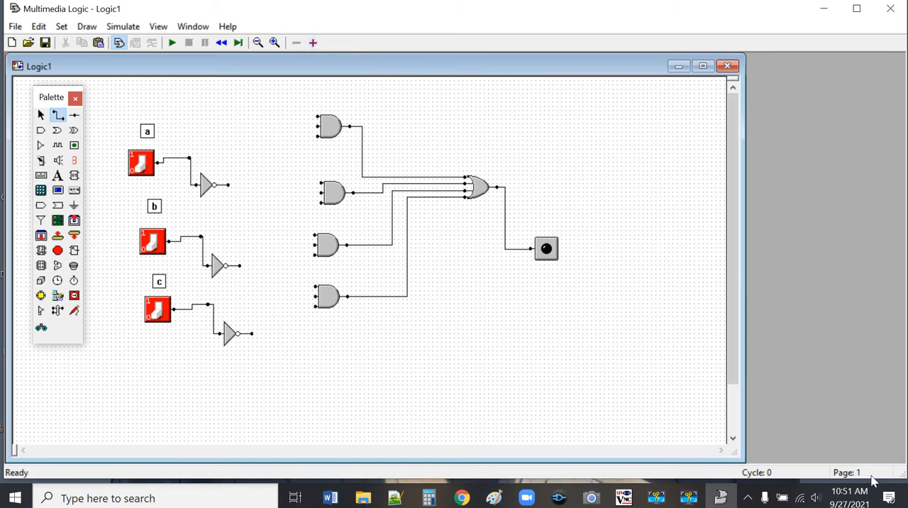
Step: View page 2 of the document and return to the circuit on page 1
left_click(315, 47)
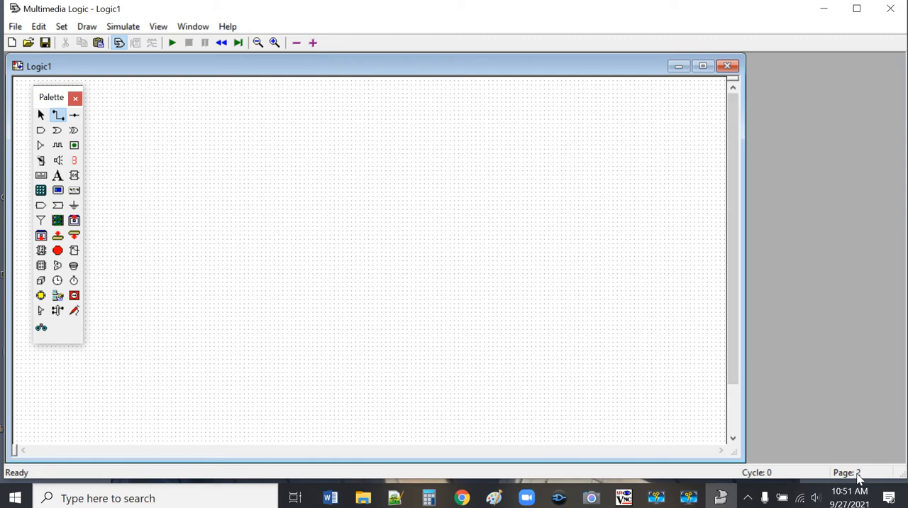
left_click(297, 44)
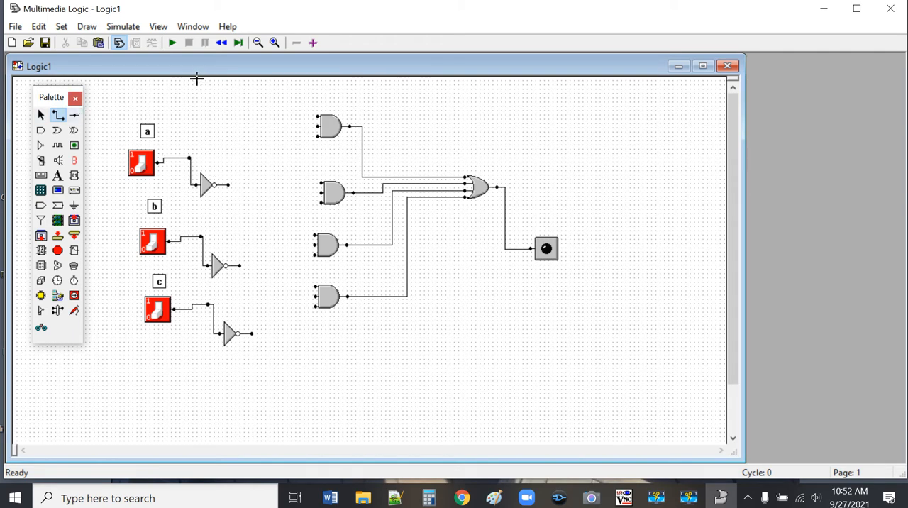
Step: Wire the NOT gate outputs of a and b and the direct c signal to the three inputs of the top AND gate
left_click(275, 43)
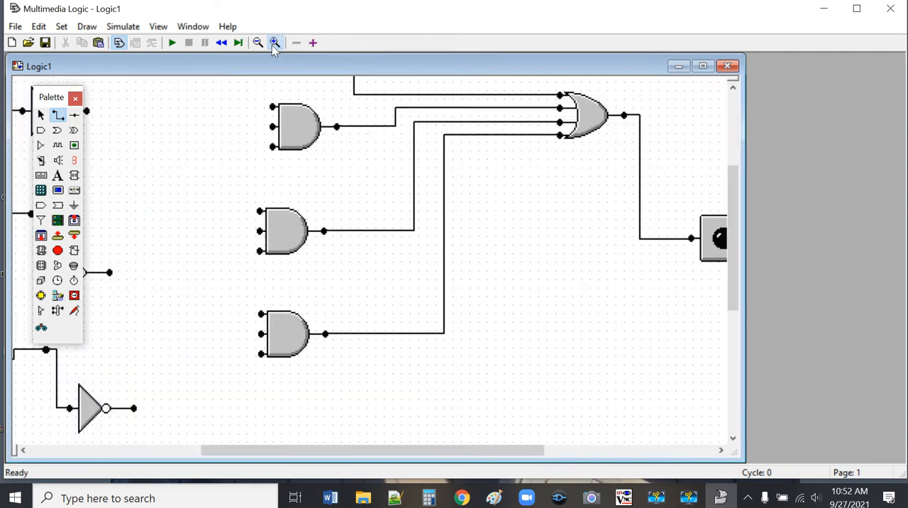
left_click_drag(458, 449, 341, 479)
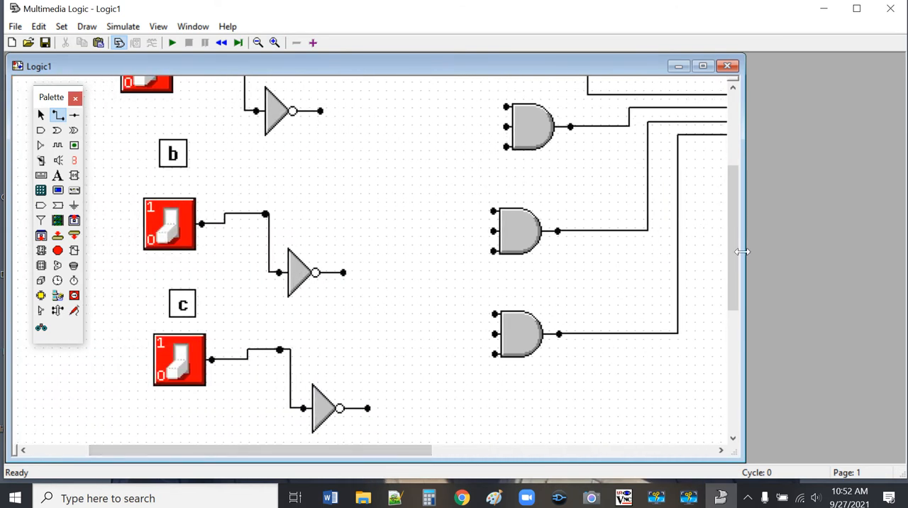
left_click_drag(731, 257, 736, 204)
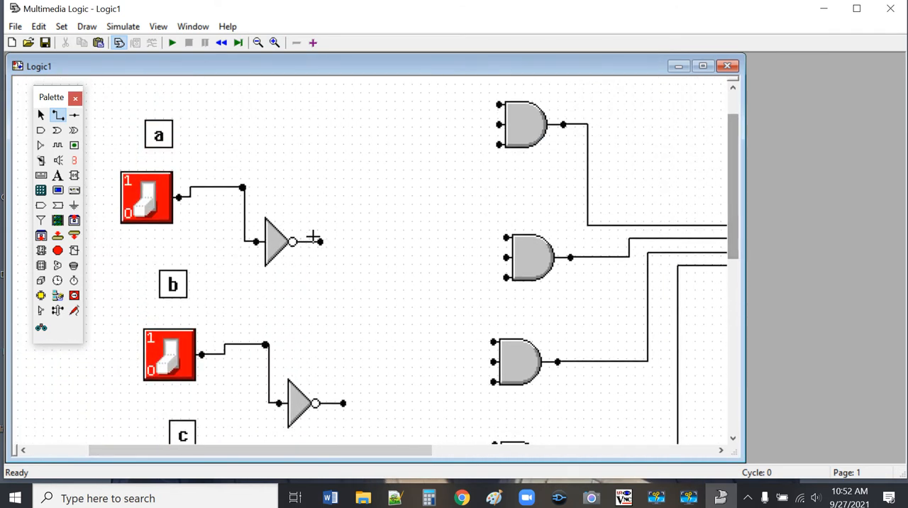
mouse_move(319, 241)
left_mouse_down()
mouse_move(351, 197)
mouse_move(499, 105)
left_mouse_up()
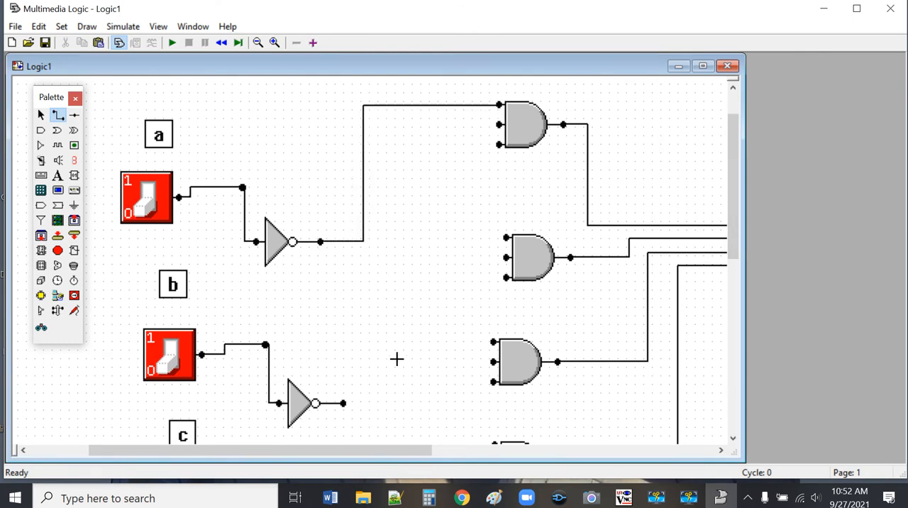
left_click_drag(341, 404, 499, 129)
scroll(370, 303, "down", 3)
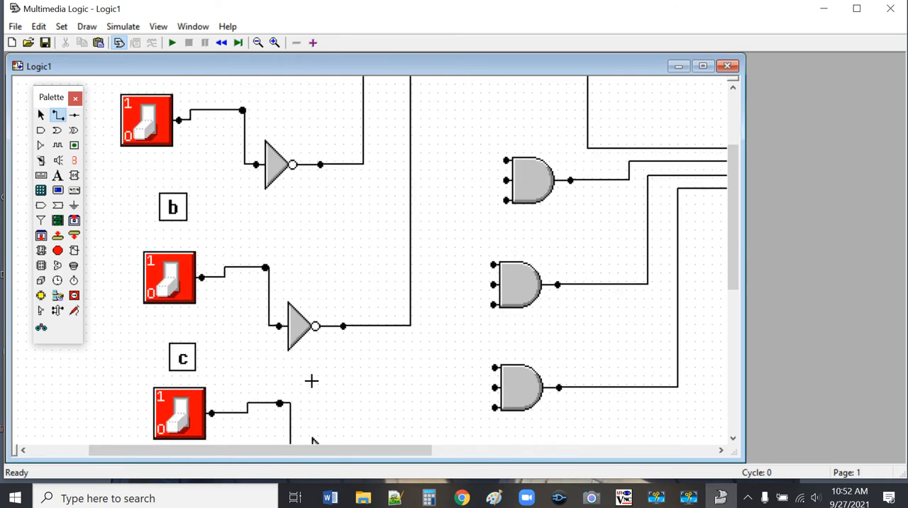
left_click_drag(280, 403, 502, 116)
scroll(474, 188, "up", 2)
left_click_drag(499, 123, 499, 119)
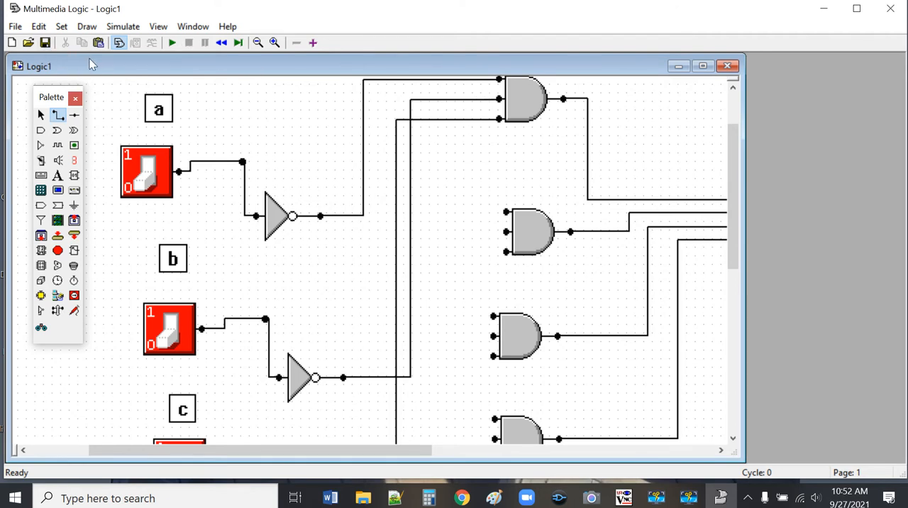
Step: Move the top AND gate slightly down, closer to the second AND gate
left_click(41, 115)
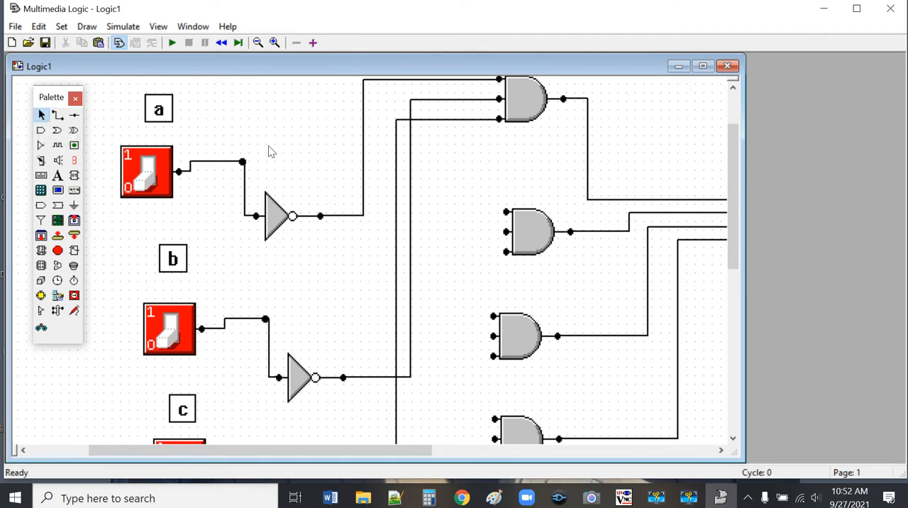
left_click_drag(543, 106, 546, 127)
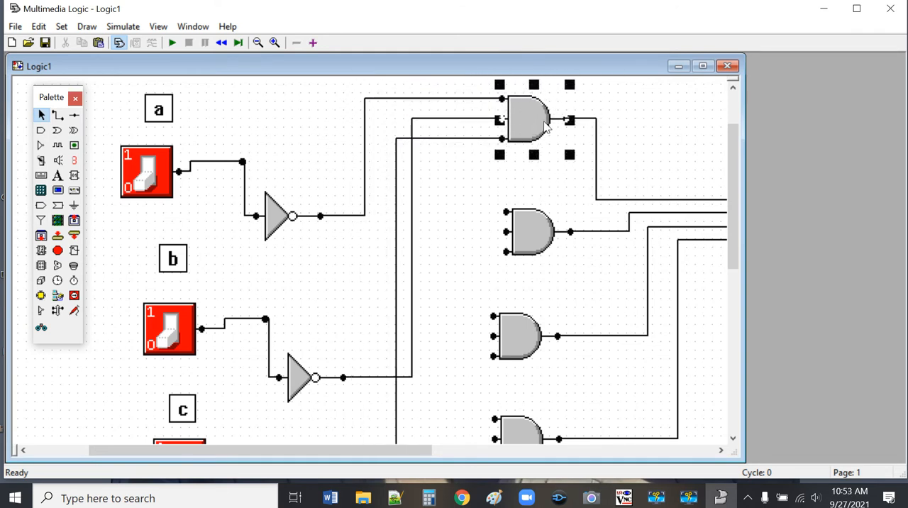
left_click(457, 213)
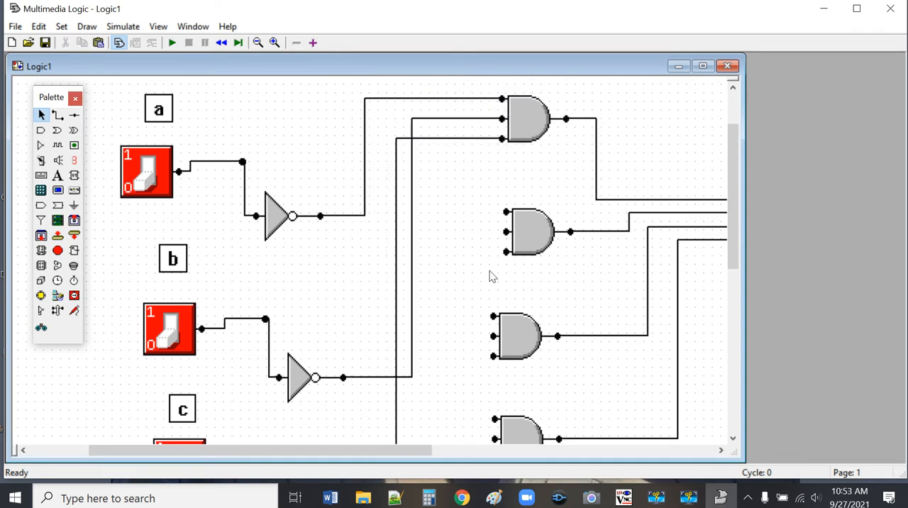
Step: Wire the inverted a, direct b and inverted c signals to the three inputs of the second AND gate
scroll(490, 278, "down", 1)
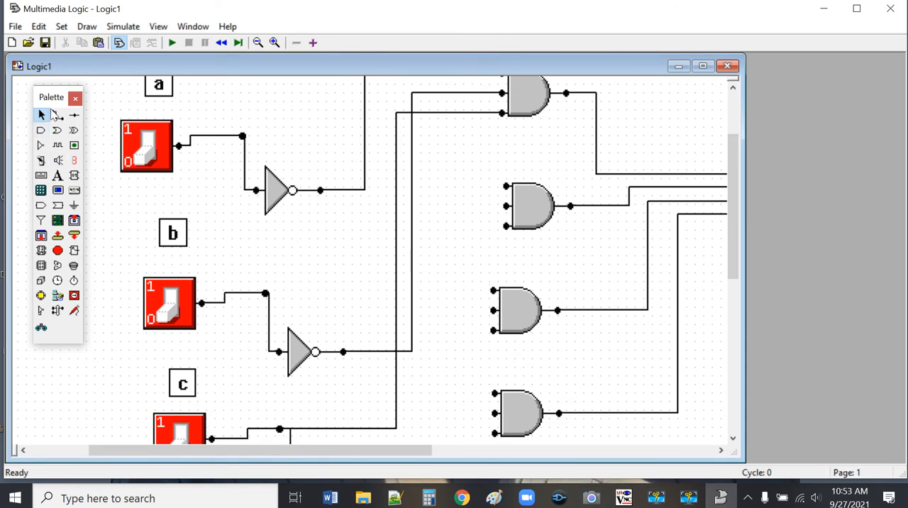
left_click(59, 116)
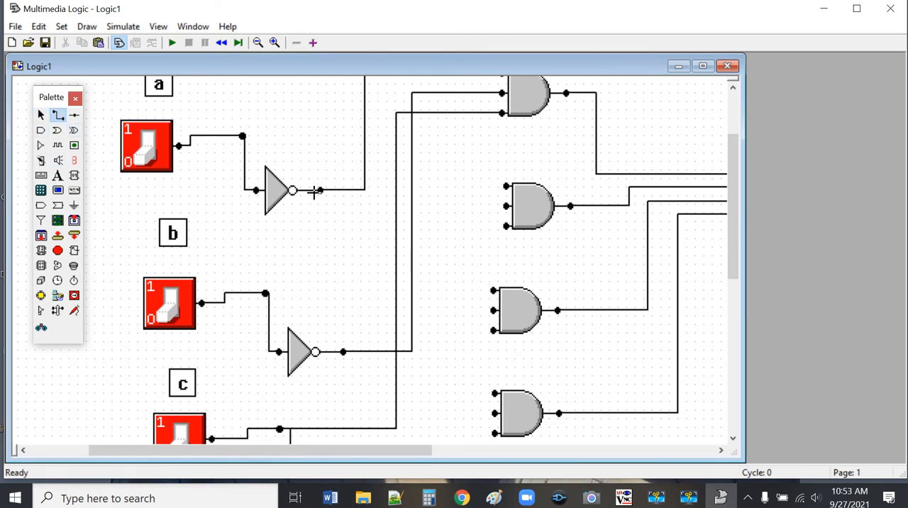
left_click_drag(321, 190, 506, 187)
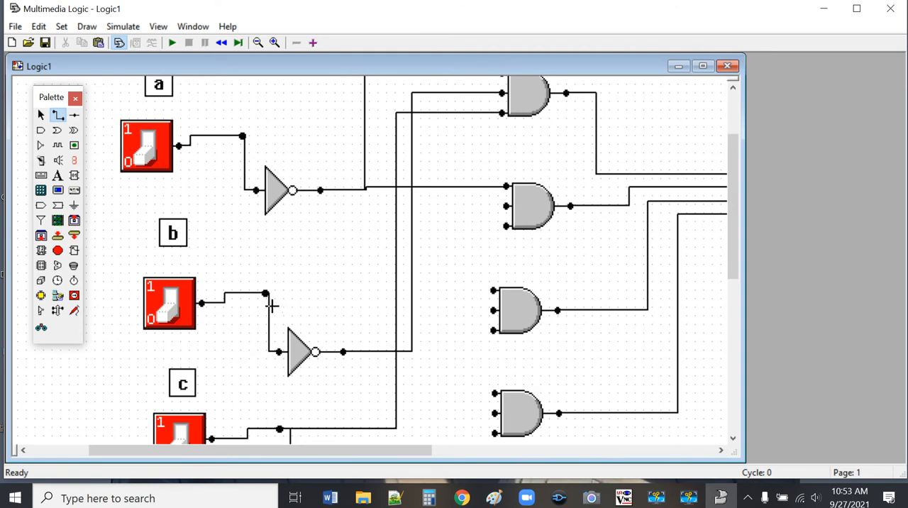
mouse_move(265, 293)
left_mouse_down()
mouse_move(452, 234)
mouse_move(503, 206)
left_mouse_up()
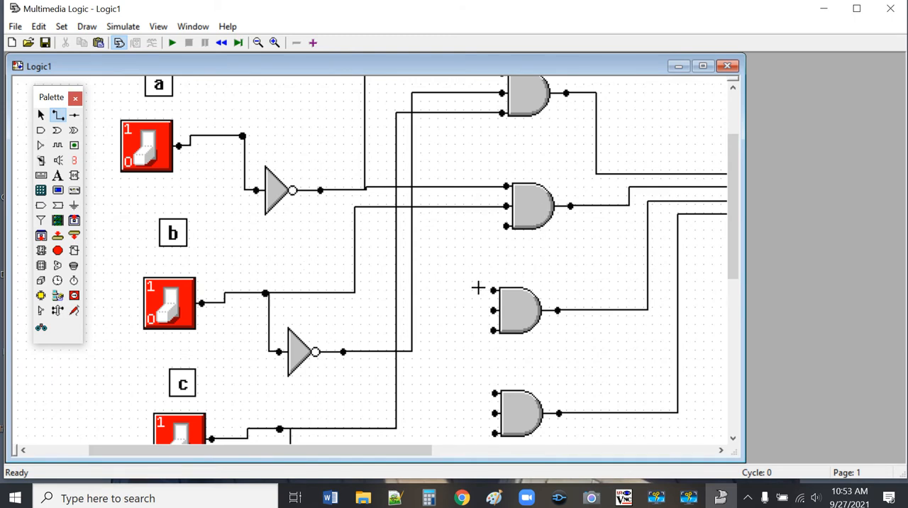
scroll(477, 288, "down", 1)
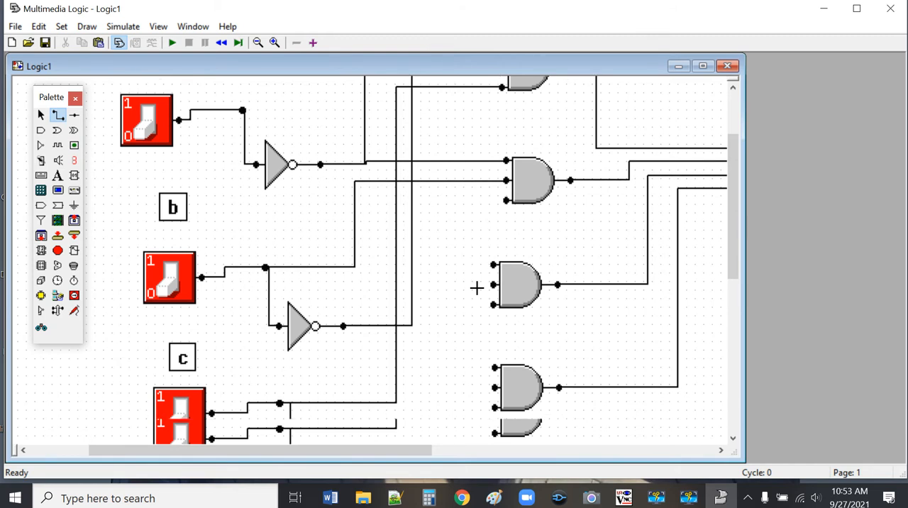
scroll(456, 306, "down", 2)
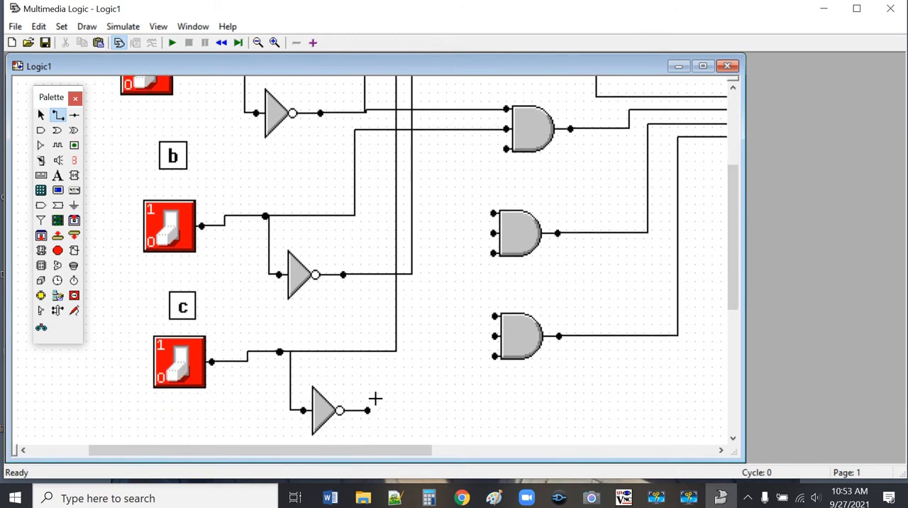
left_click_drag(367, 410, 506, 148)
Step: Wire the direct a, inverted b and inverted c signals to the three inputs of the third AND gate
scroll(627, 189, "down", 1)
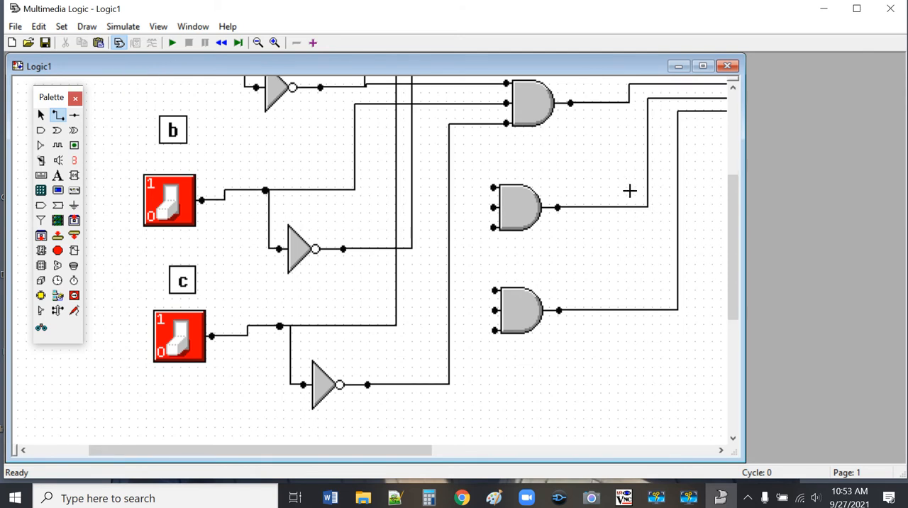
scroll(627, 190, "up", 2)
scroll(584, 228, "up", 3)
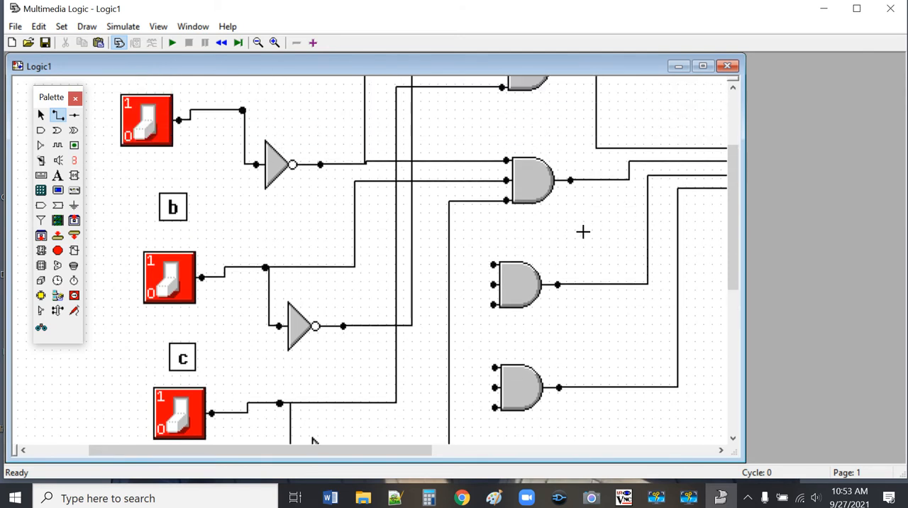
scroll(582, 231, "down", 1)
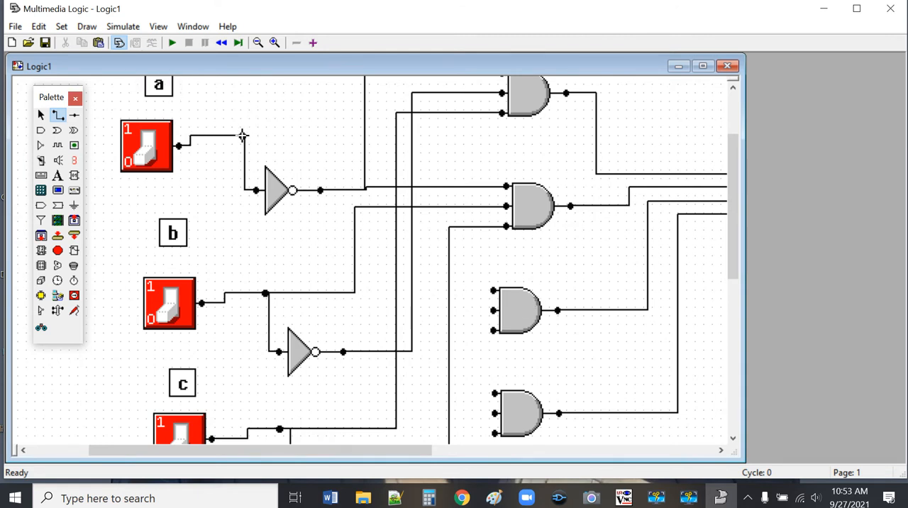
left_click_drag(242, 135, 497, 285)
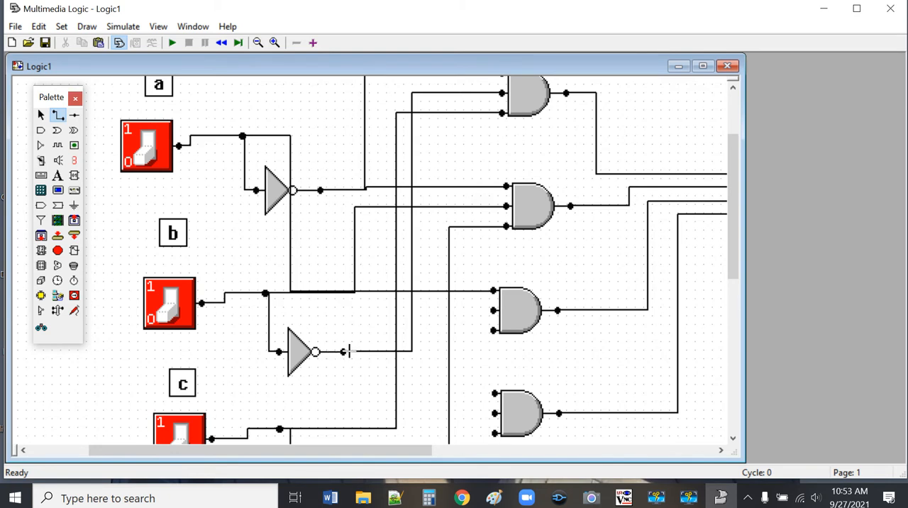
left_click_drag(344, 352, 494, 310)
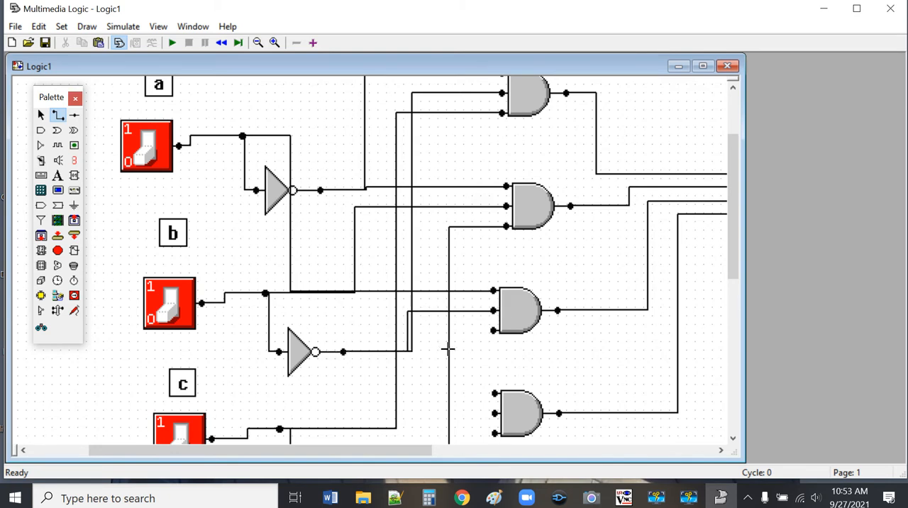
scroll(327, 380, "down", 3)
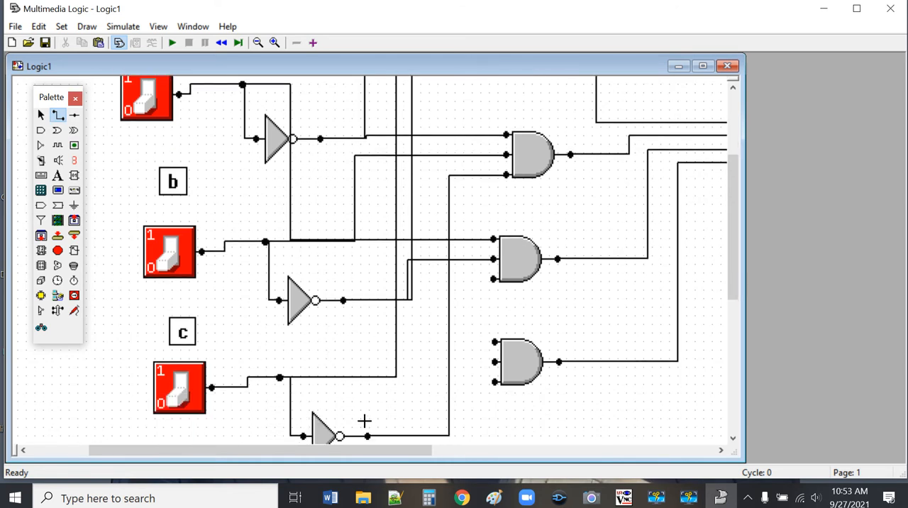
left_click_drag(367, 435, 494, 278)
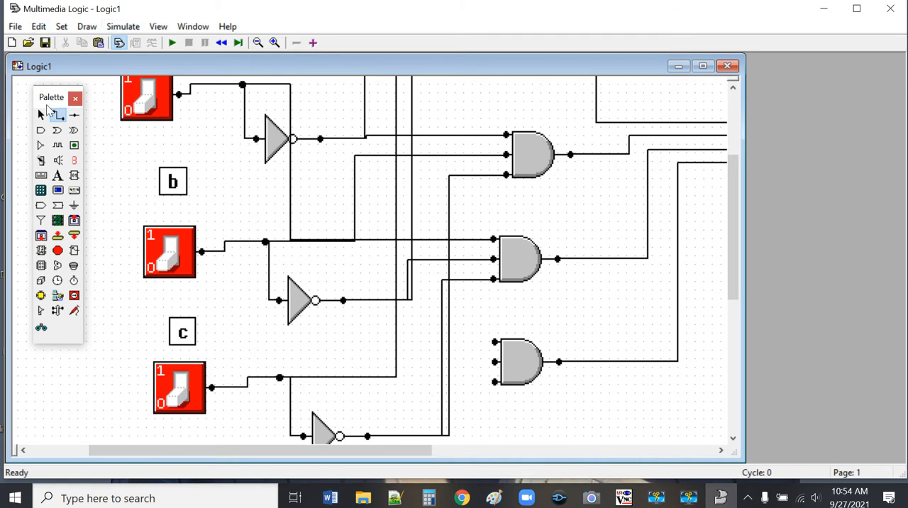
Step: Move the third AND gate down and toward the OR gate, and shift the bottom AND gate toward the OR gate as well
left_click(40, 114)
left_click_drag(527, 246, 580, 282)
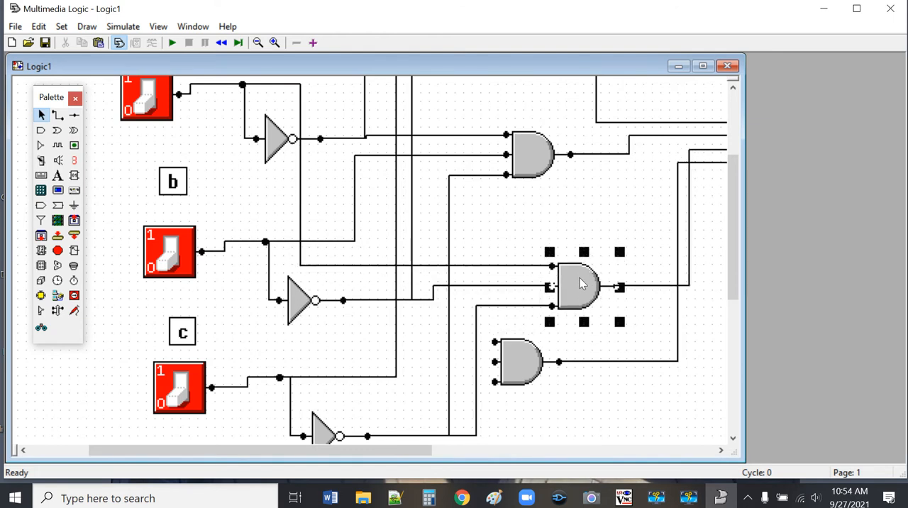
left_click(541, 229)
left_click_drag(522, 372, 564, 373)
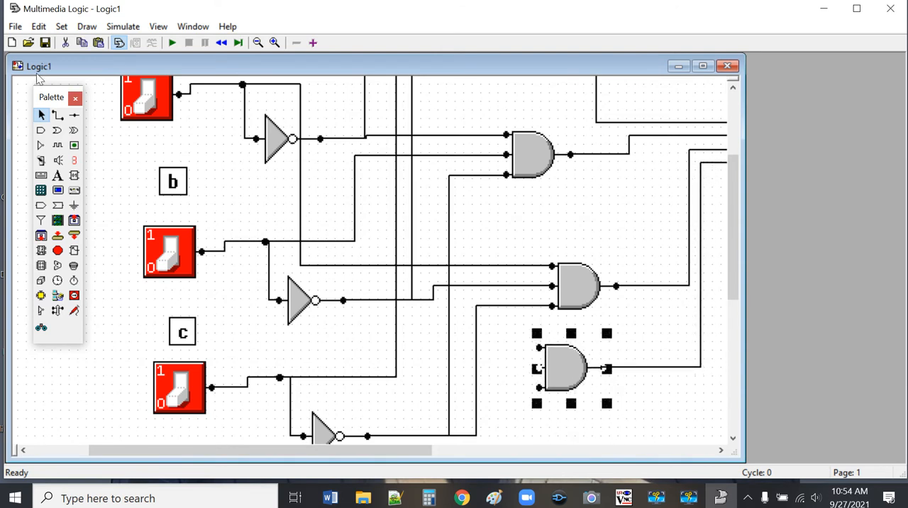
Step: Wire the direct a, b and c signals to the three inputs of the bottom AND gate
left_click(58, 114)
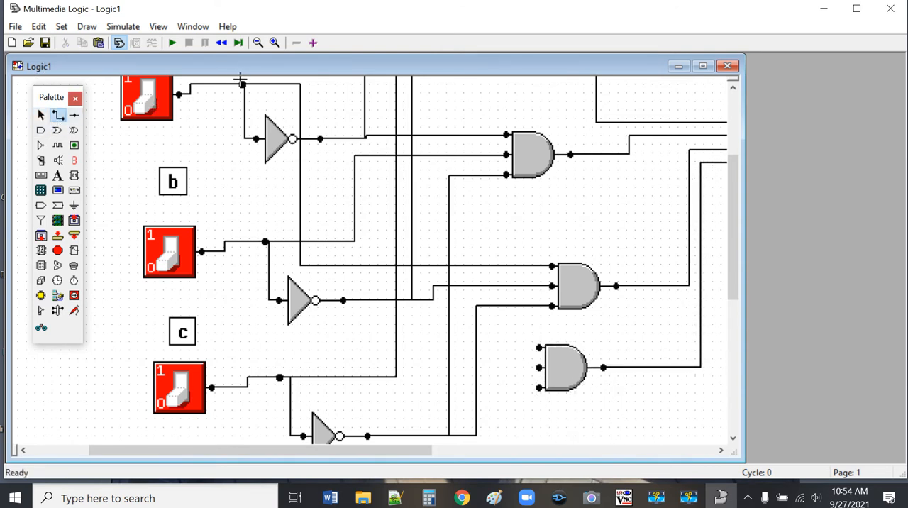
left_click_drag(242, 84, 541, 347)
left_click_drag(241, 85, 536, 347)
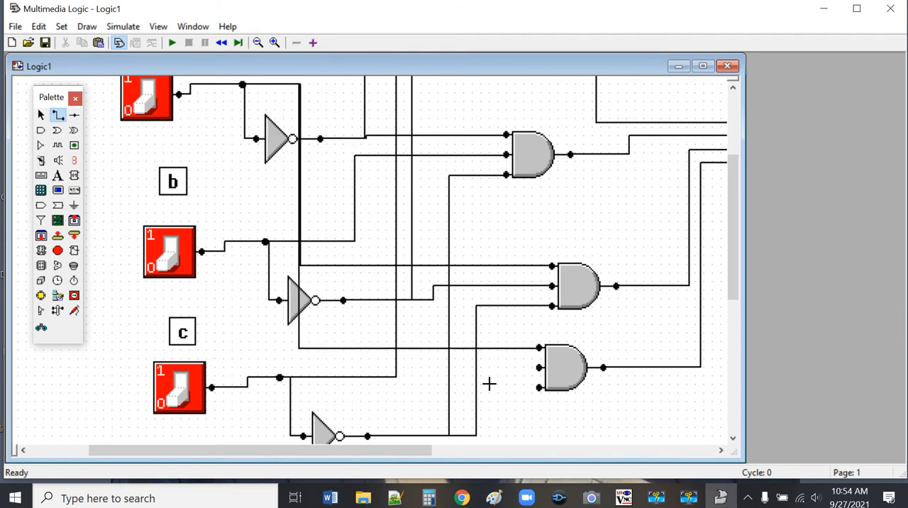
left_click_drag(264, 241, 541, 367)
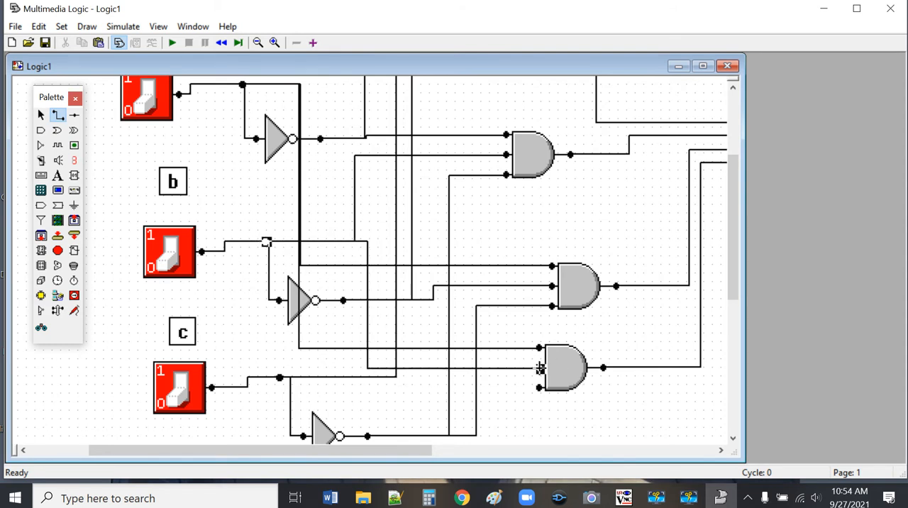
left_click_drag(277, 377, 539, 388)
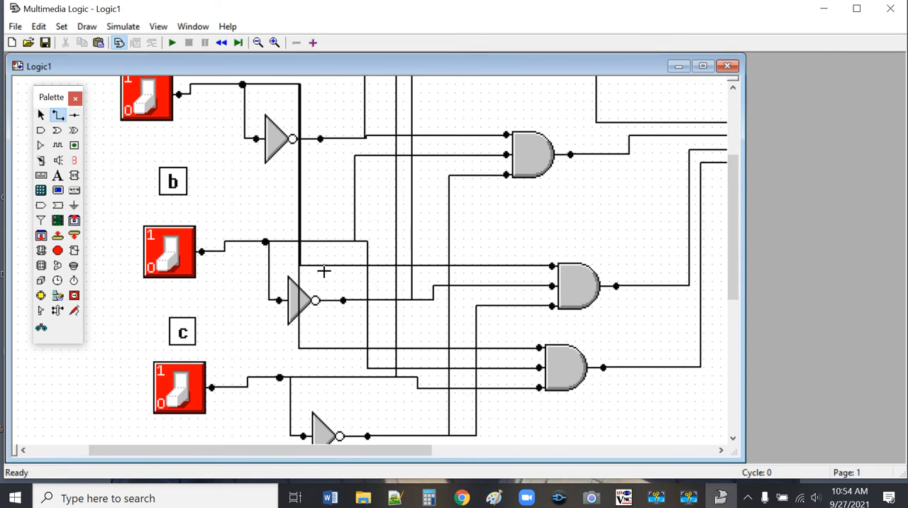
Step: Move the bottom AND gate farther toward the LED side, past the third AND gate, to separate its overlapping input wires
scroll(324, 271, "up", 1)
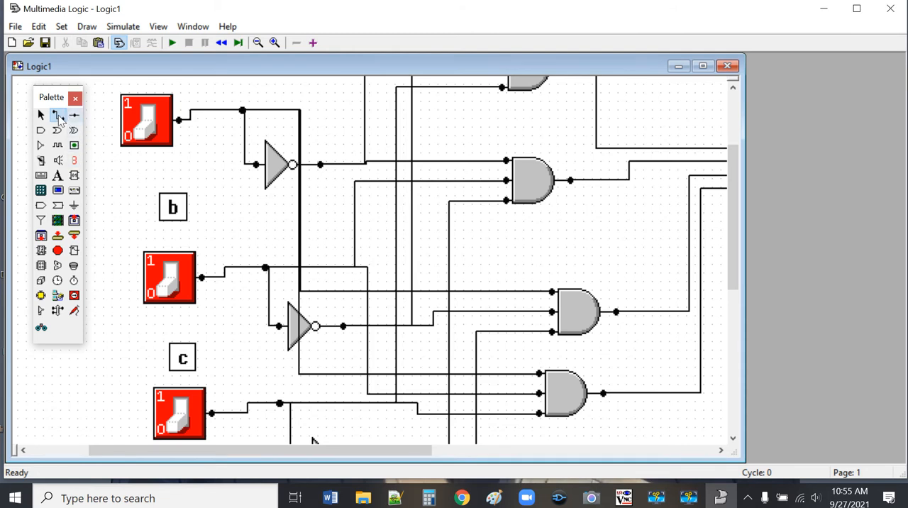
left_click(41, 115)
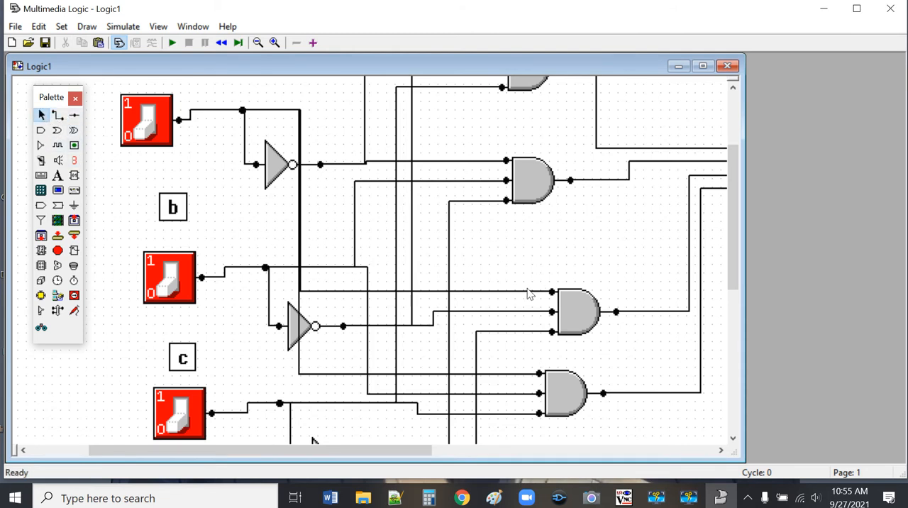
left_click_drag(559, 392, 673, 386)
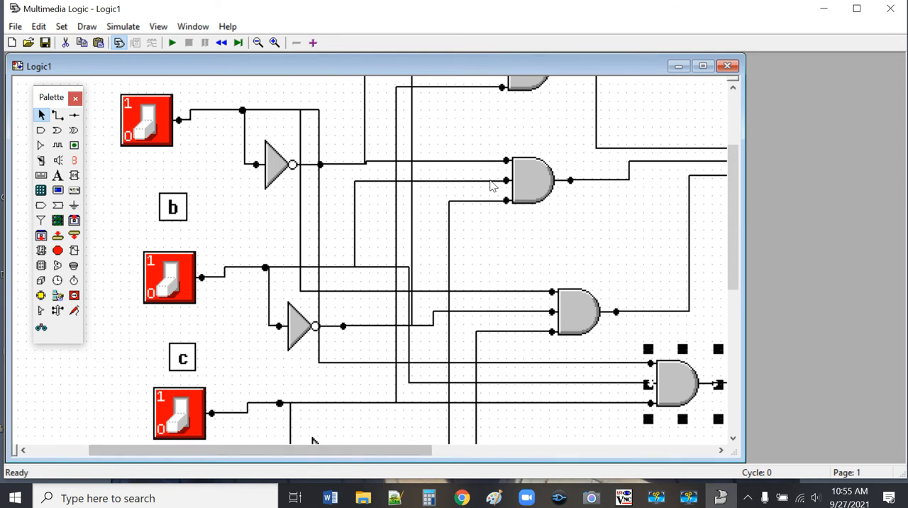
left_click(258, 42)
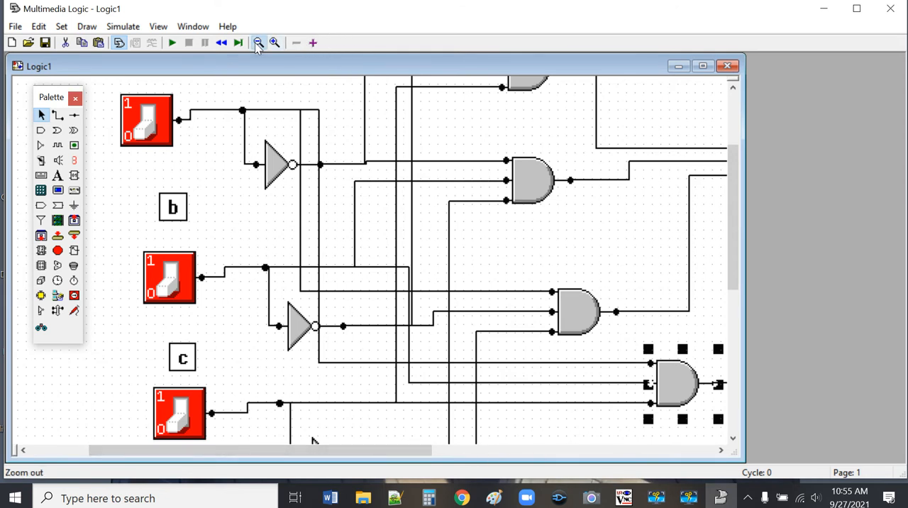
left_click(390, 217)
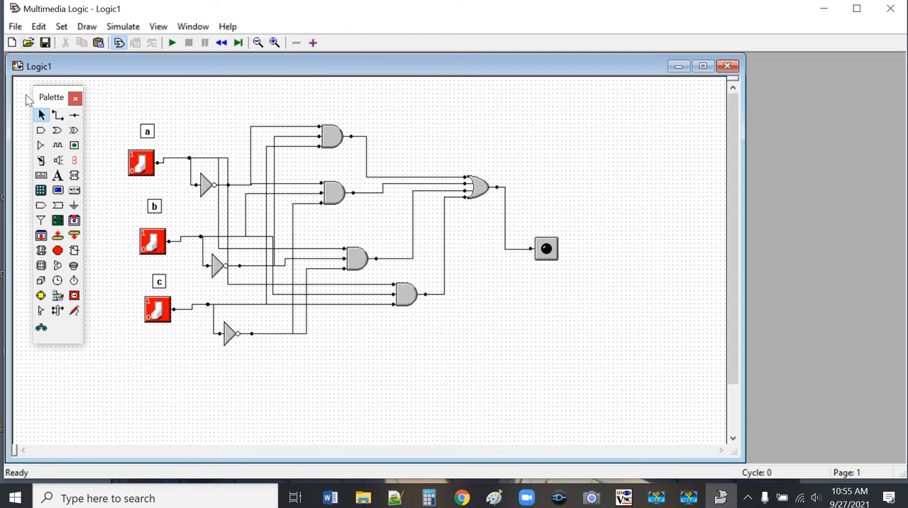
Step: Select the entire circuit and move it down and away from the palette toward the middle of the page
left_click_drag(99, 86, 627, 376)
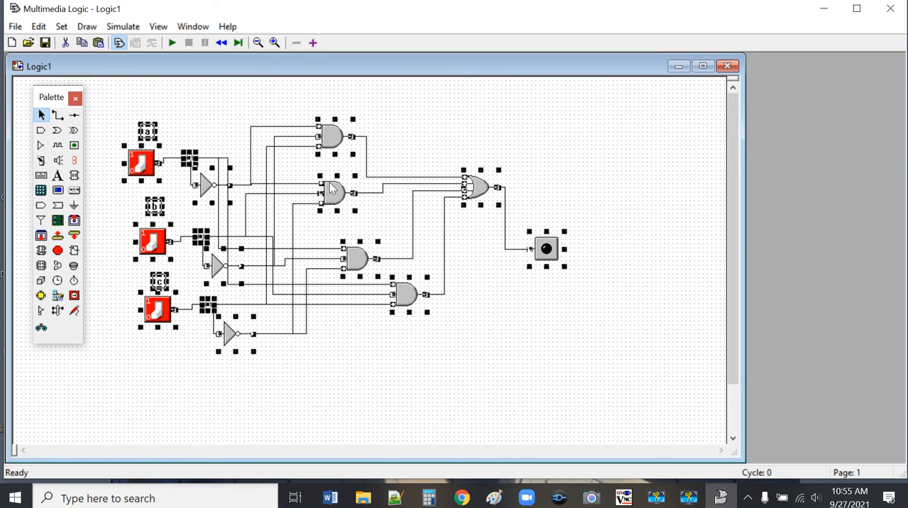
left_click_drag(336, 196, 425, 262)
left_click(497, 158)
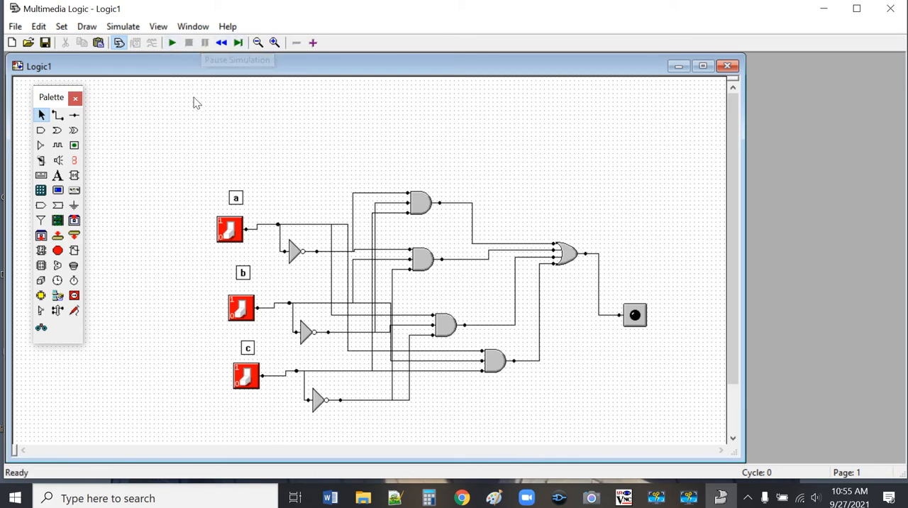
Step: Run the simulation and test the circuit with only switch c on, followed by only switch b on
left_click(173, 43)
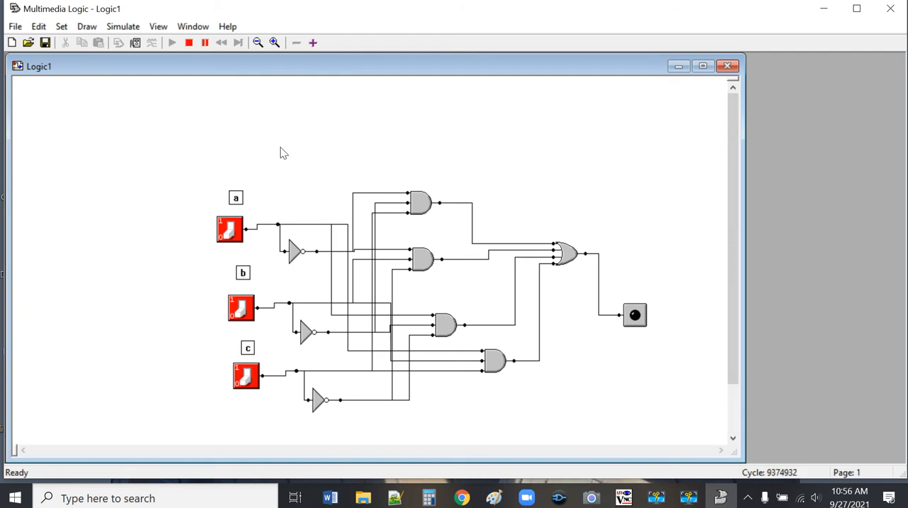
left_click(251, 375)
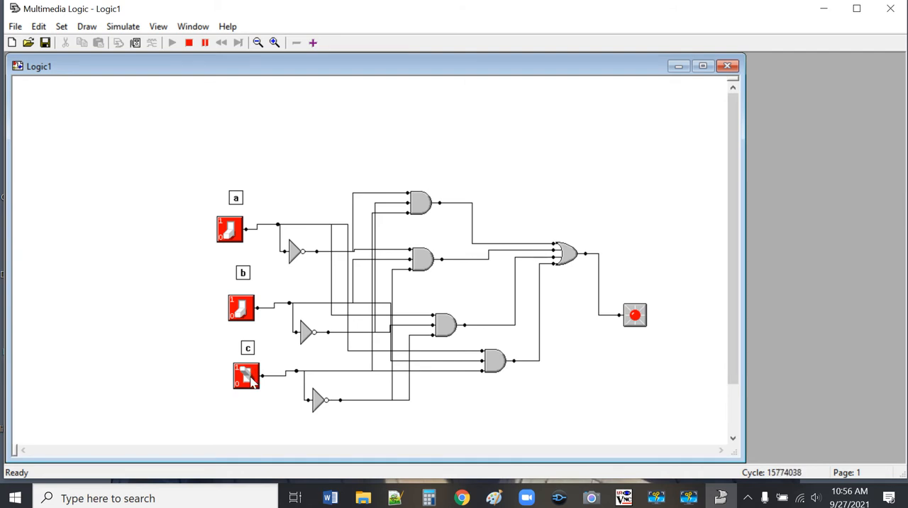
left_click(248, 376)
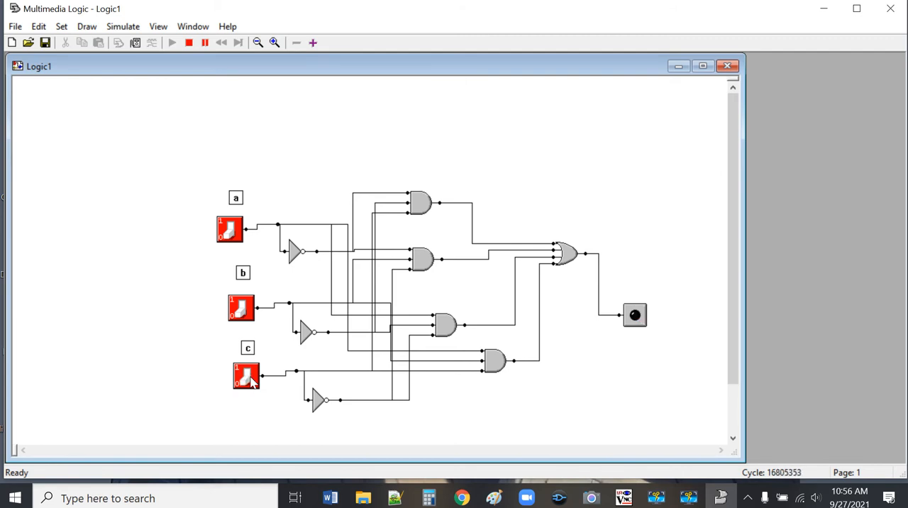
left_click(243, 312)
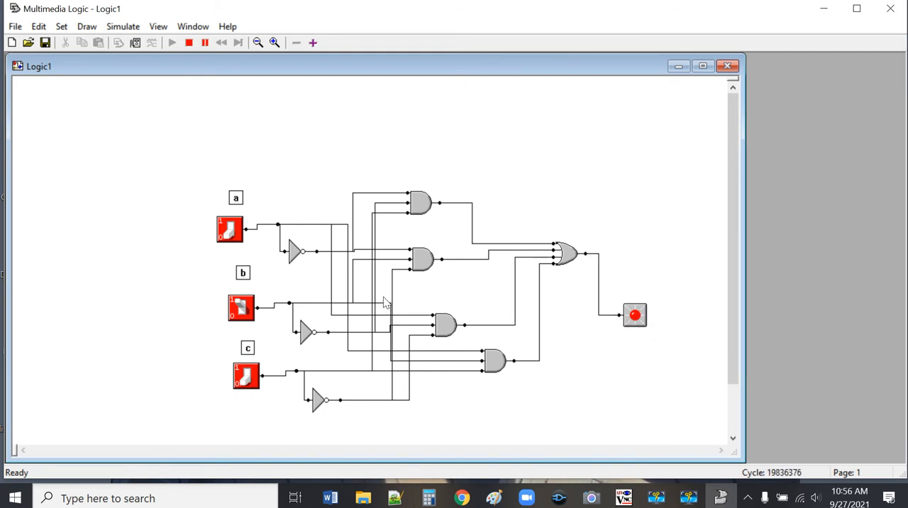
left_click(251, 307)
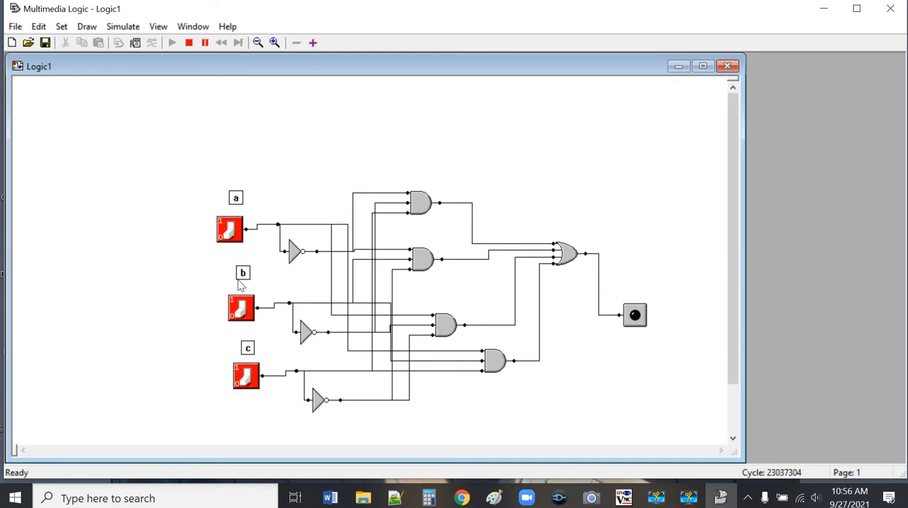
Step: Test the circuit with switches b and c on together, followed by only switch a on
left_click(239, 307)
left_click(242, 378)
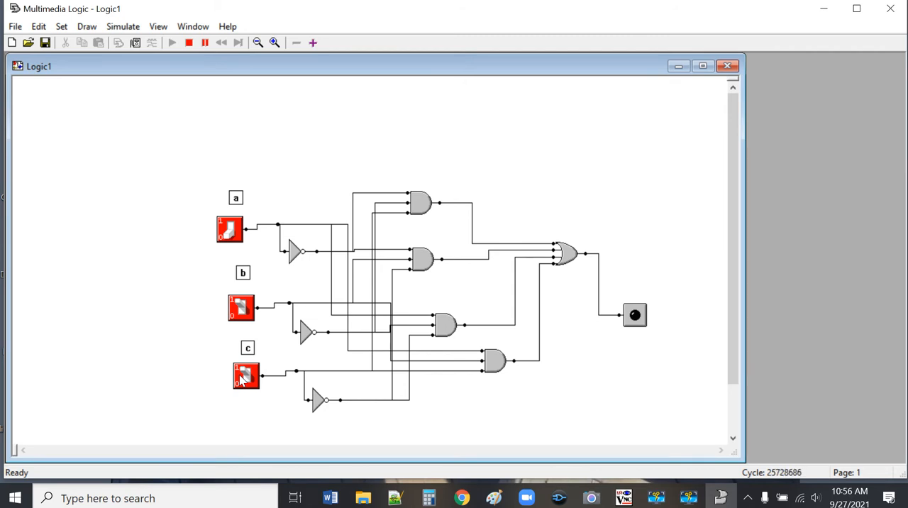
left_click(248, 309)
left_click(245, 376)
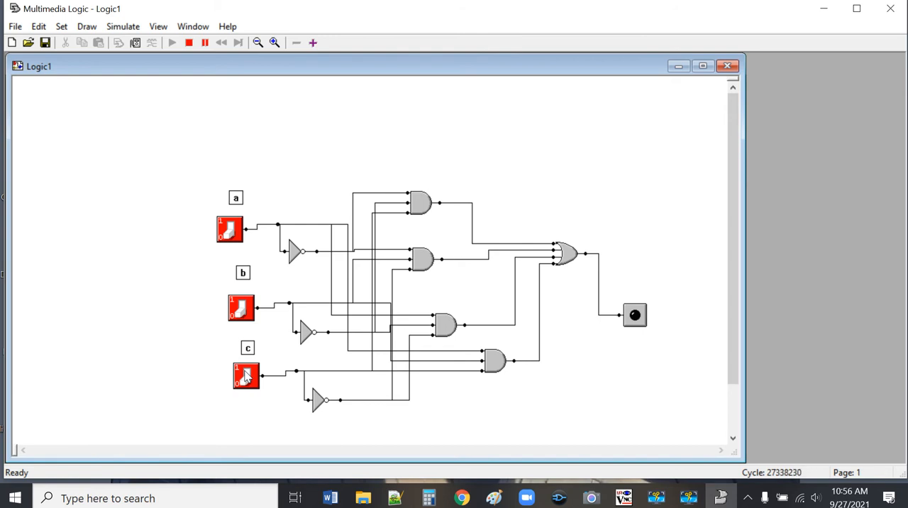
left_click(239, 237)
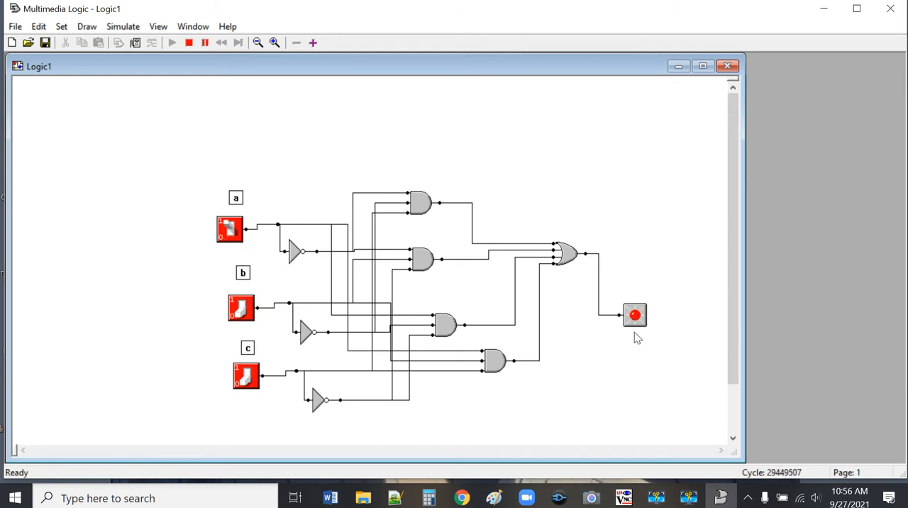
left_click(240, 231)
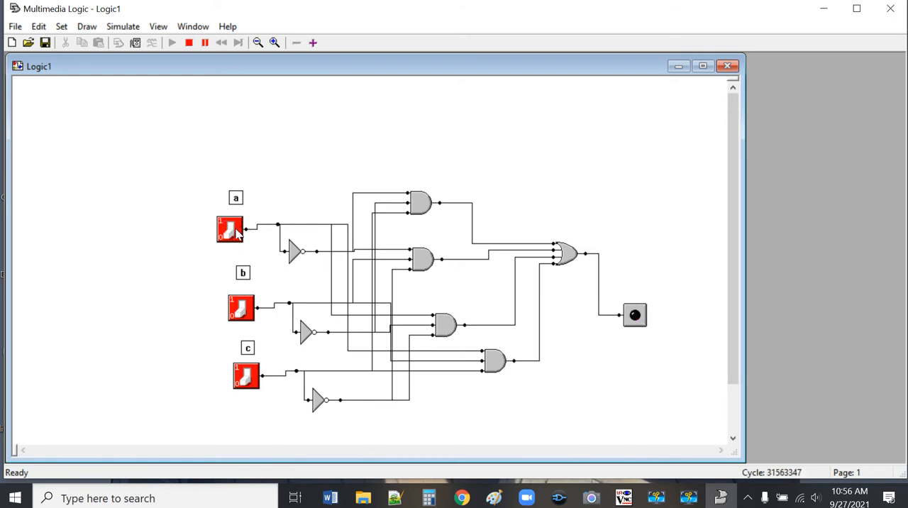
Step: Test the circuit with a and c on, a and b on, and all three switches on, and stop the simulation
left_click(239, 230)
left_click(253, 374)
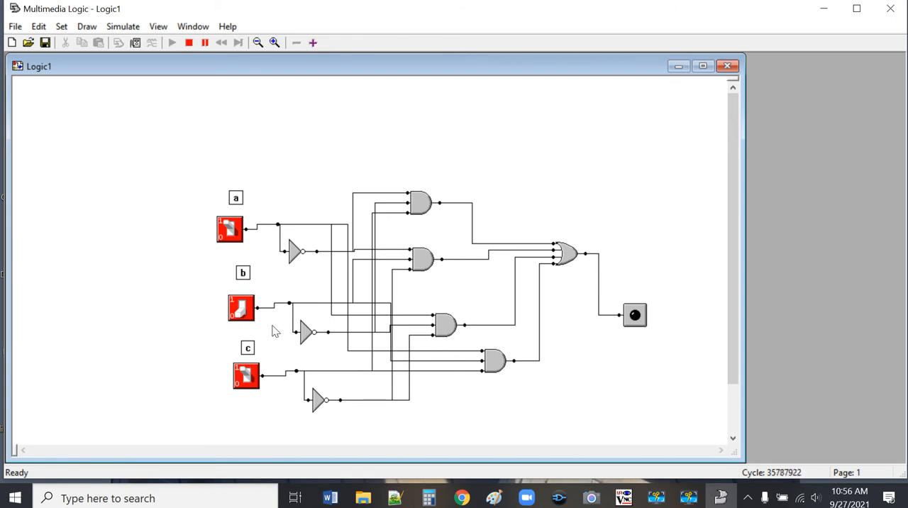
left_click(253, 376)
left_click(254, 309)
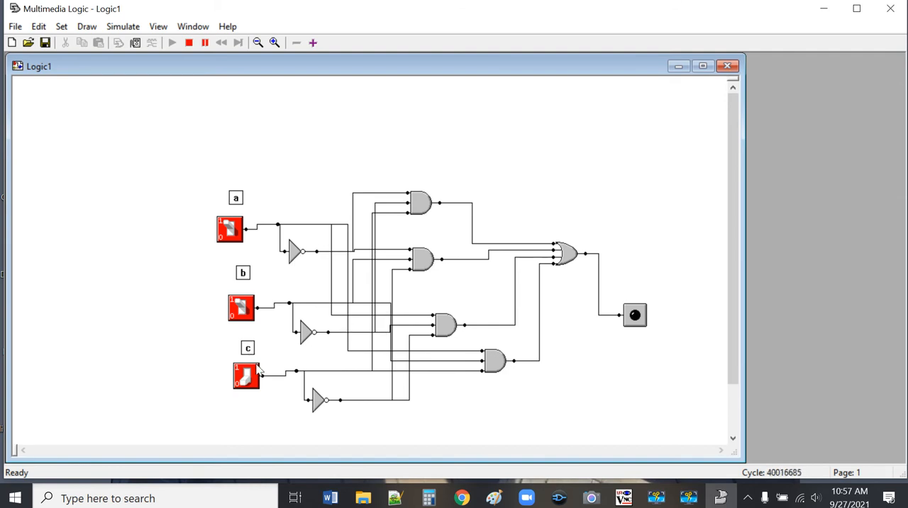
left_click(245, 382)
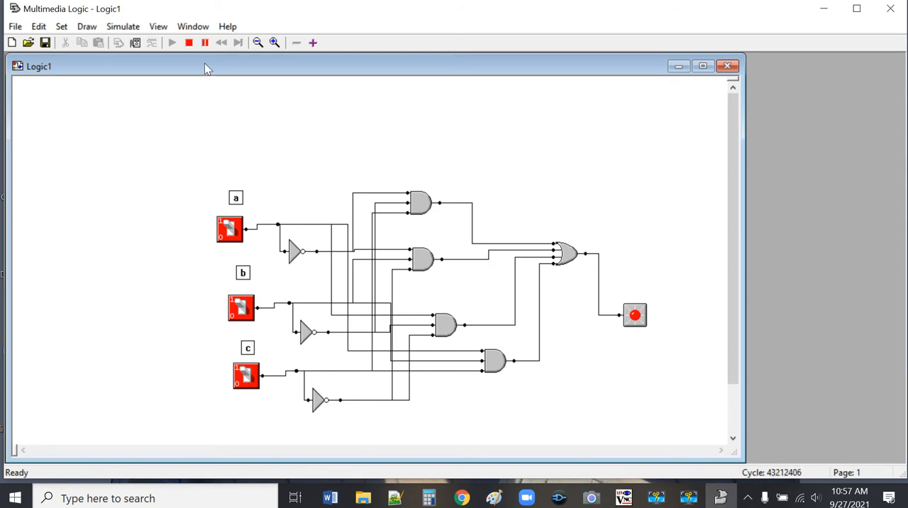
left_click(189, 42)
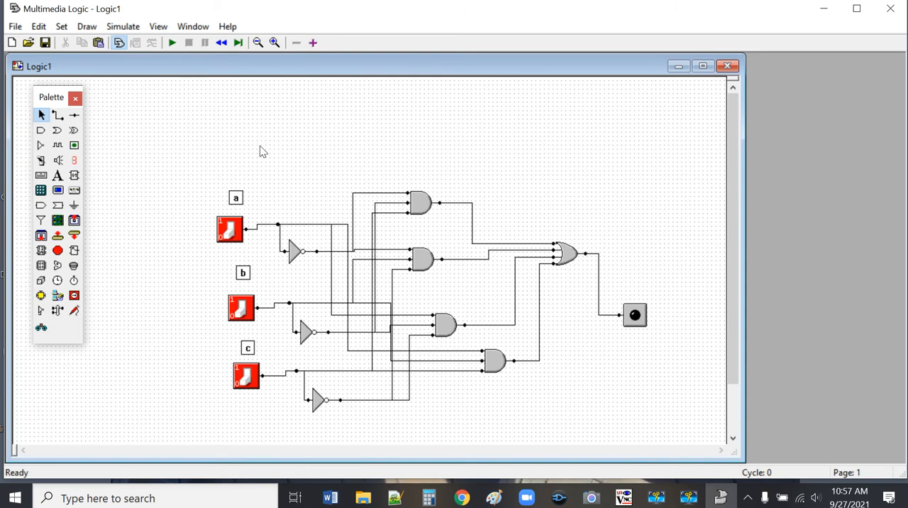
Step: Place a text label above the LED and three stacked text labels in the page's upper-left corner, moving the palette out of their way
left_click(59, 180)
left_click(626, 281)
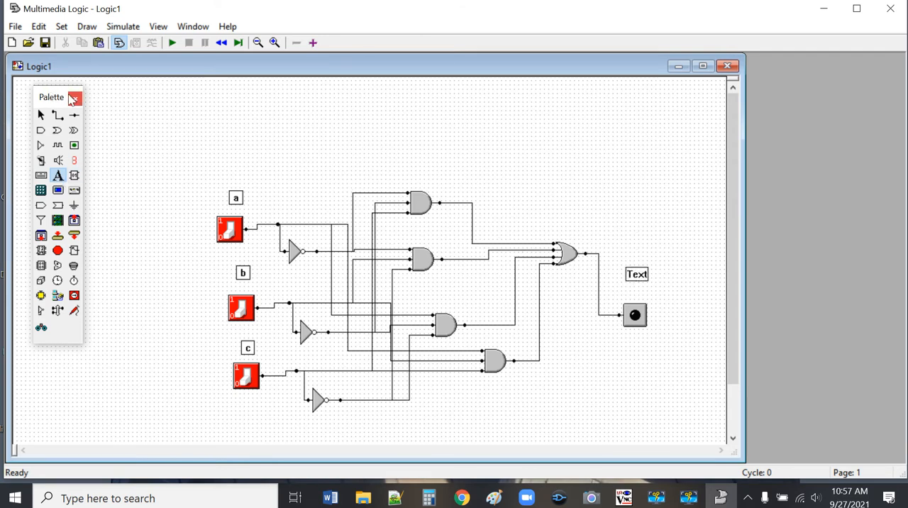
left_click_drag(62, 99, 110, 249)
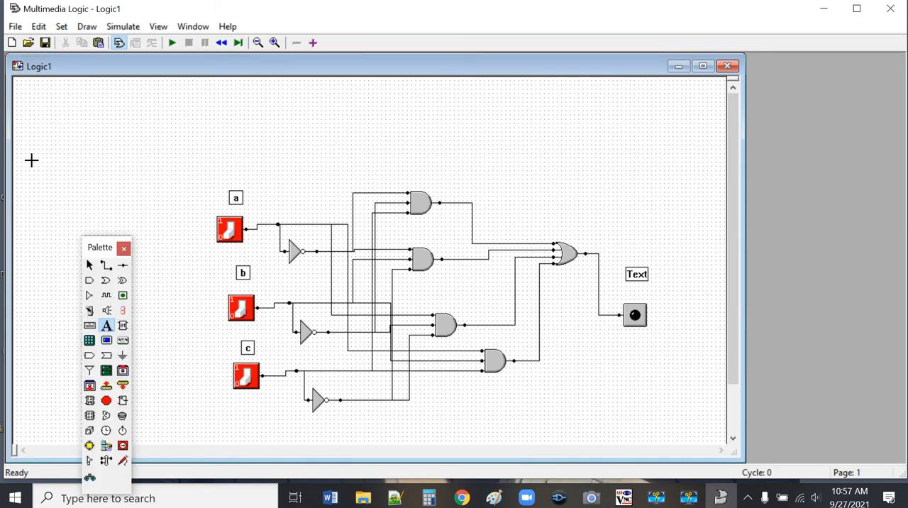
left_click(51, 110)
left_click(52, 139)
left_click(56, 167)
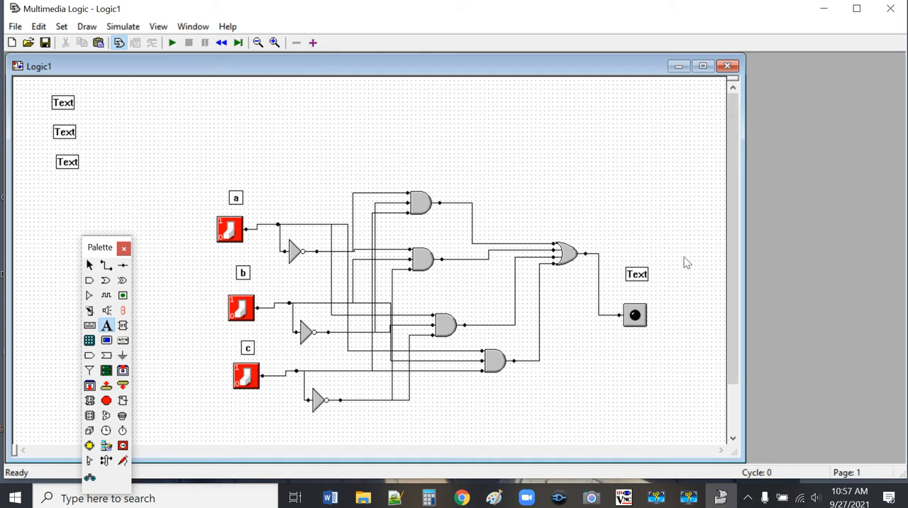
left_click(107, 266)
left_click(639, 275)
left_click(90, 265)
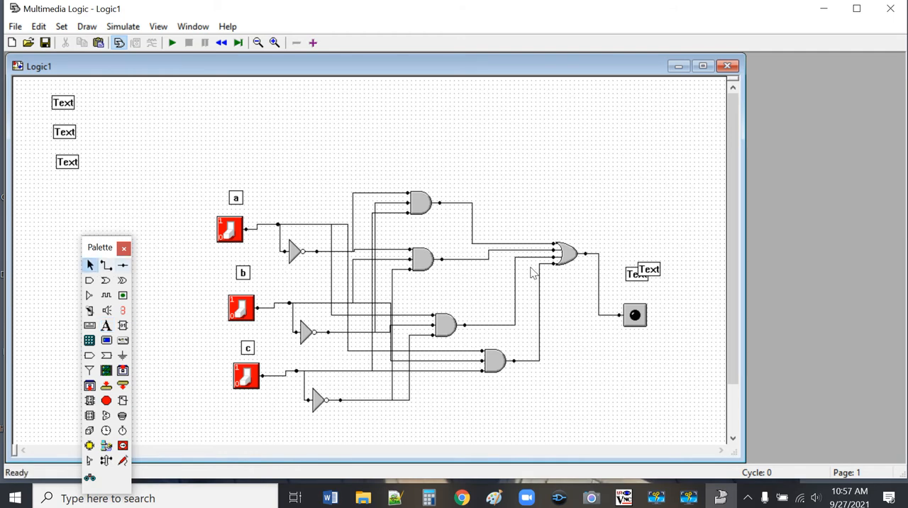
left_click(648, 276)
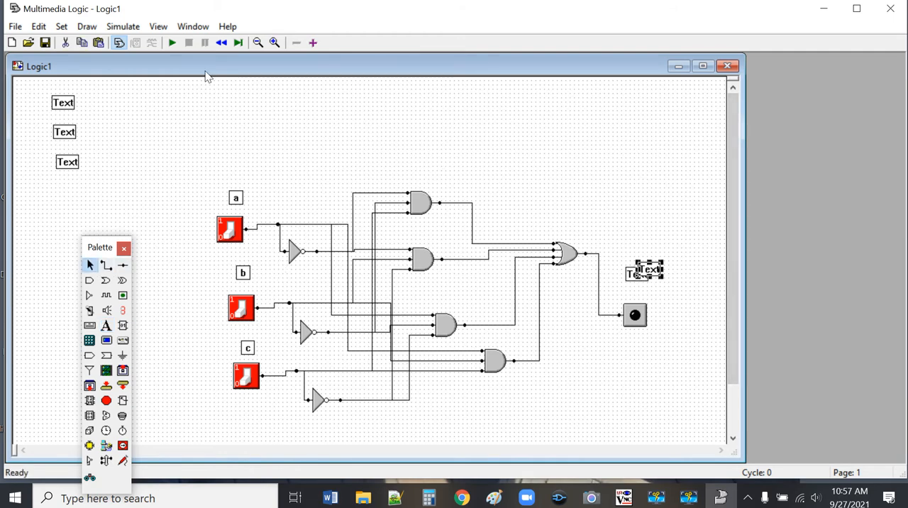
left_click(65, 42)
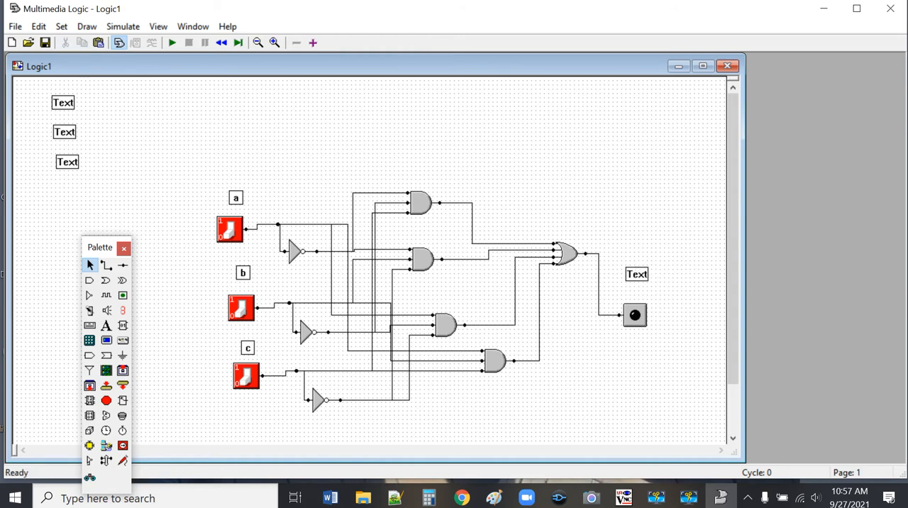
Step: Change the text label above the LED to "ex2" and move it down closer to the LED
right_click(641, 276)
left_click(687, 342)
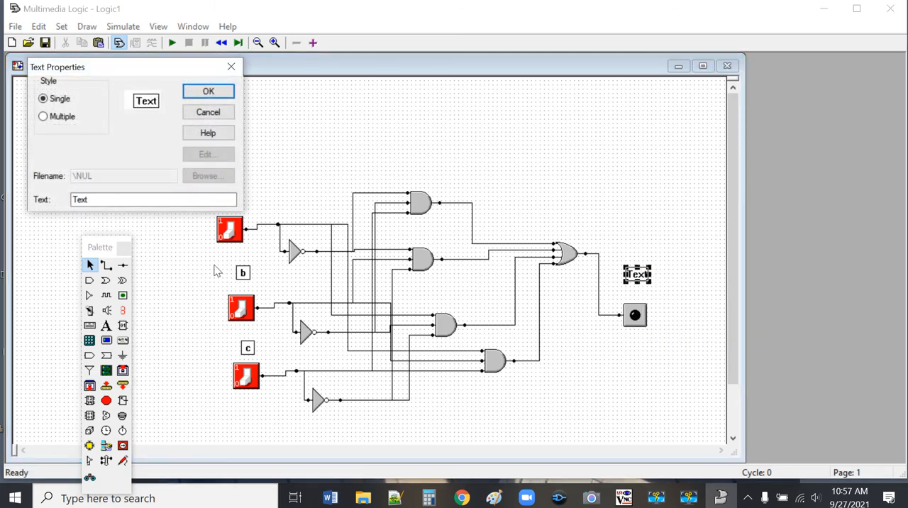
left_click(116, 202)
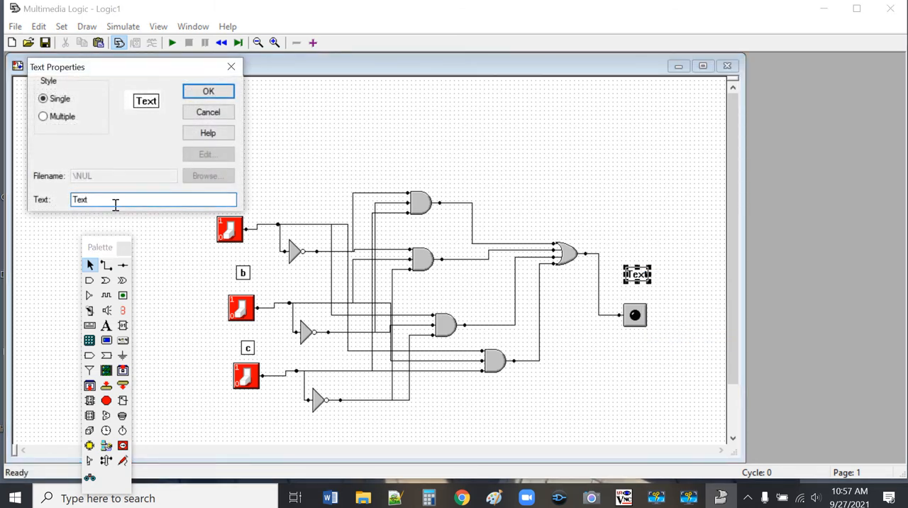
key("BackSpace")
key("BackSpace")
key("BackSpace")
key("Return")
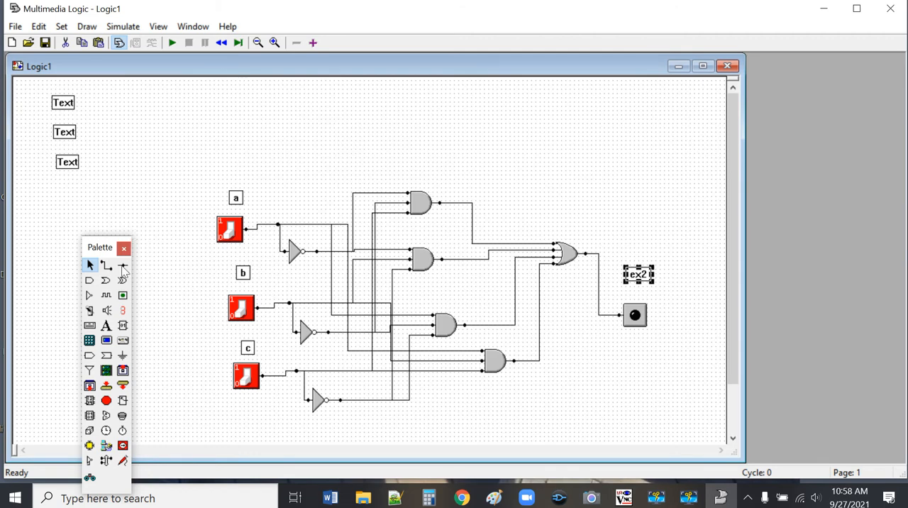
left_click(656, 224)
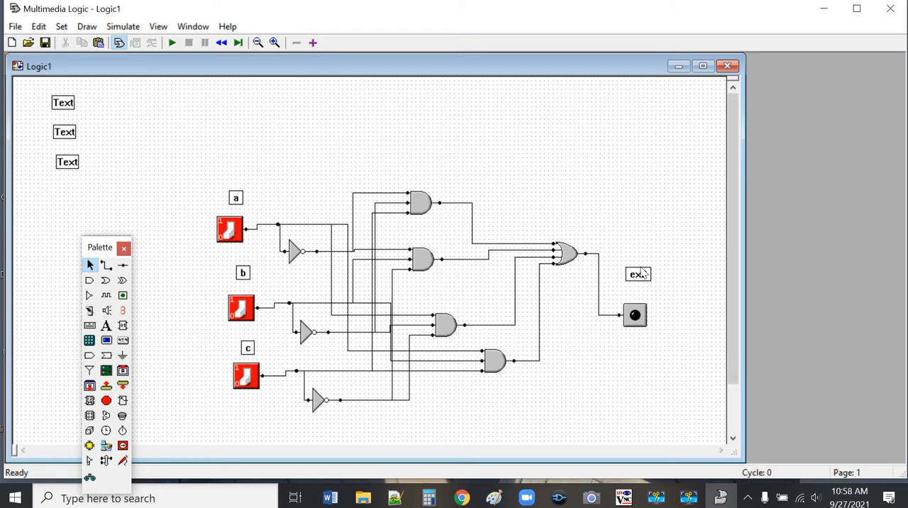
left_click_drag(642, 274, 639, 288)
left_click(648, 241)
Step: Change the topmost of the three stacked text labels to "FILE: ex2.lgi"
right_click(61, 101)
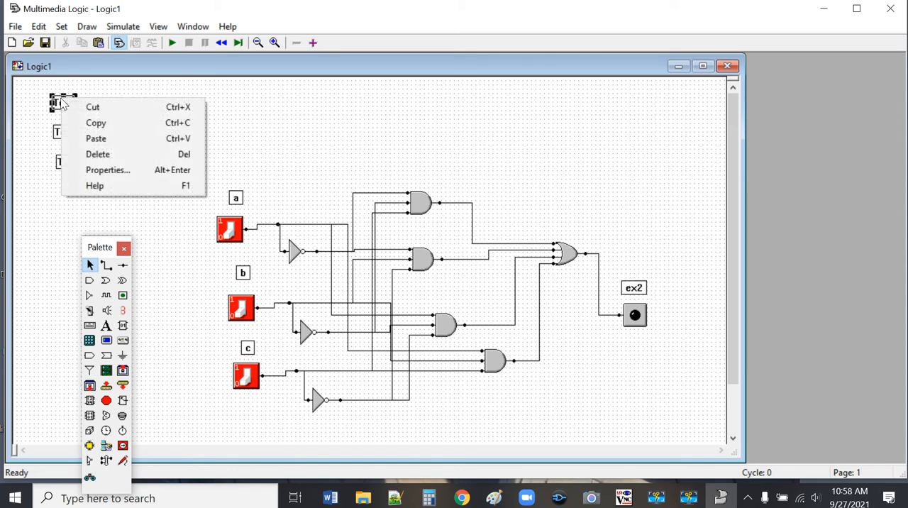
left_click(117, 170)
left_click(103, 198)
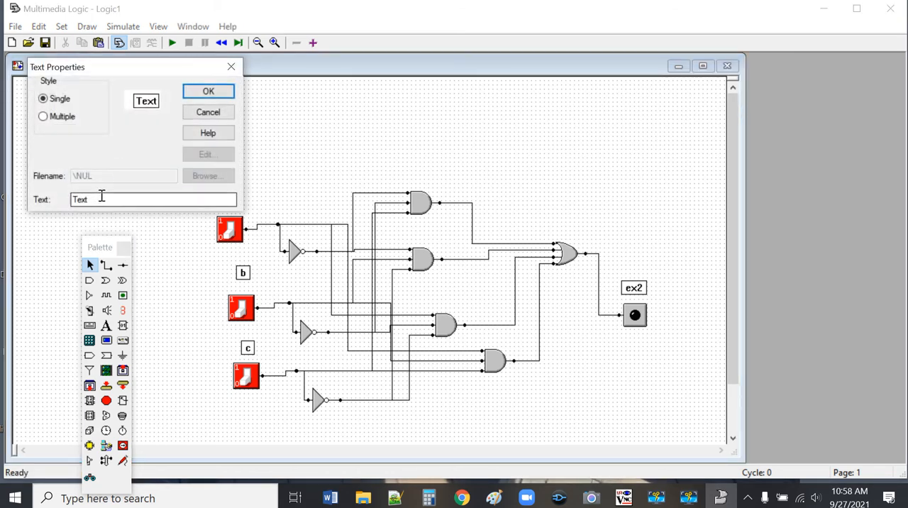
type("\\\\\\\\\\\\\\\\")
key("BackSpace")
key("BackSpace")
key("BackSpace")
key("BackSpace")
key("BackSpace")
key("BackSpace")
key("BackSpace")
key("BackSpace")
key("BackSpace")
key("BackSpace")
key("BackSpace")
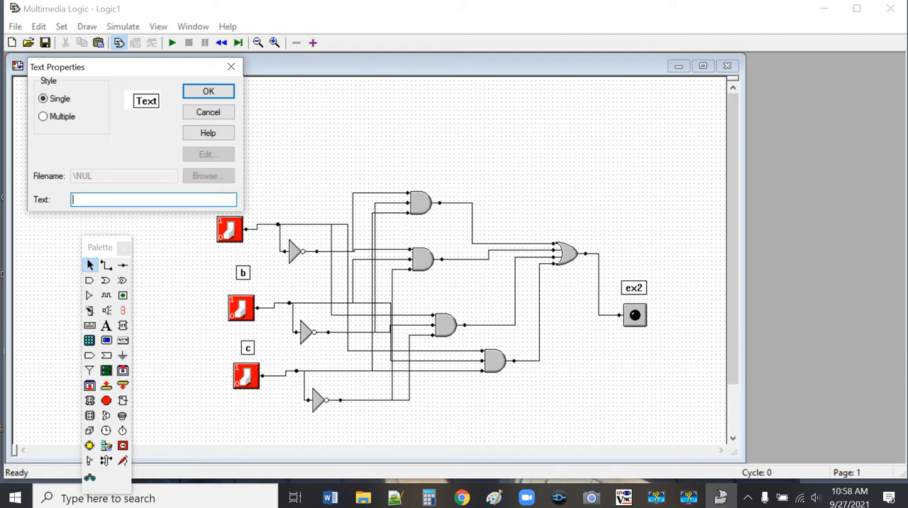
type("DILW")
key("BackSpace")
key("BackSpace")
key("BackSpace")
type("i")
right_click(105, 200)
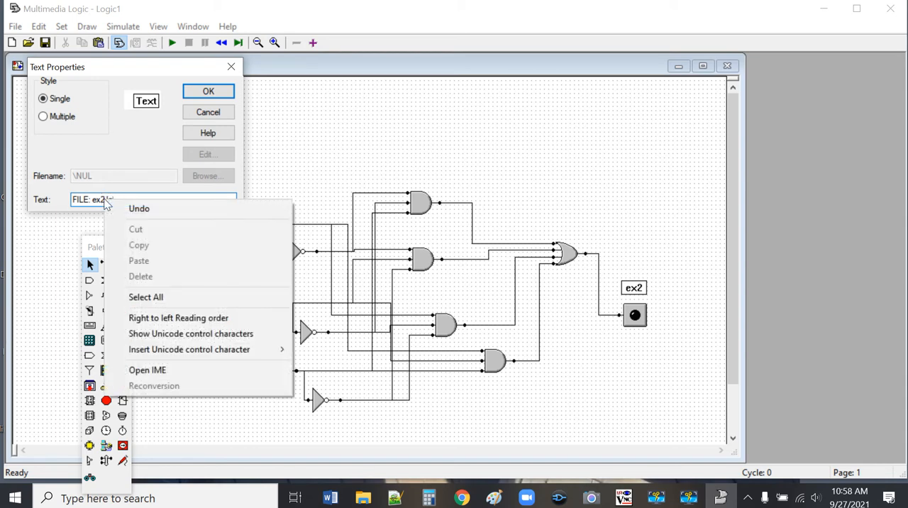
left_click(161, 150)
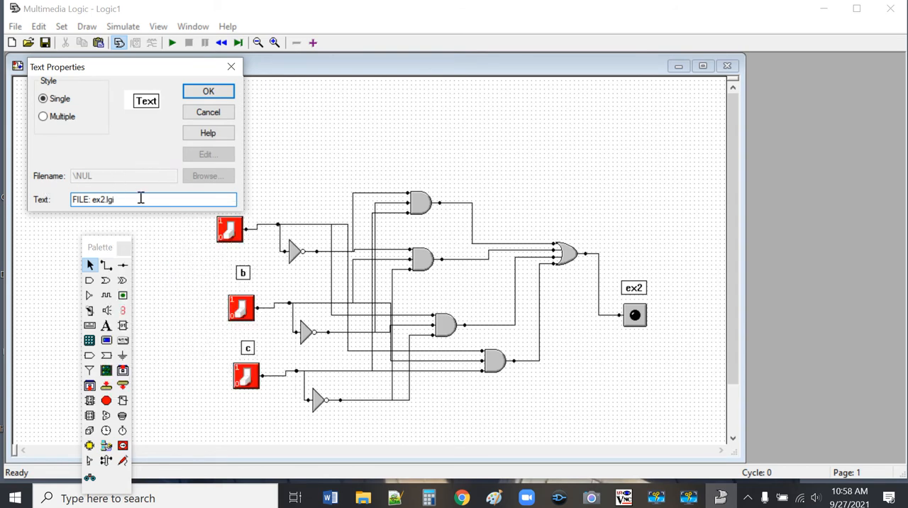
left_click(77, 202)
left_click(208, 91)
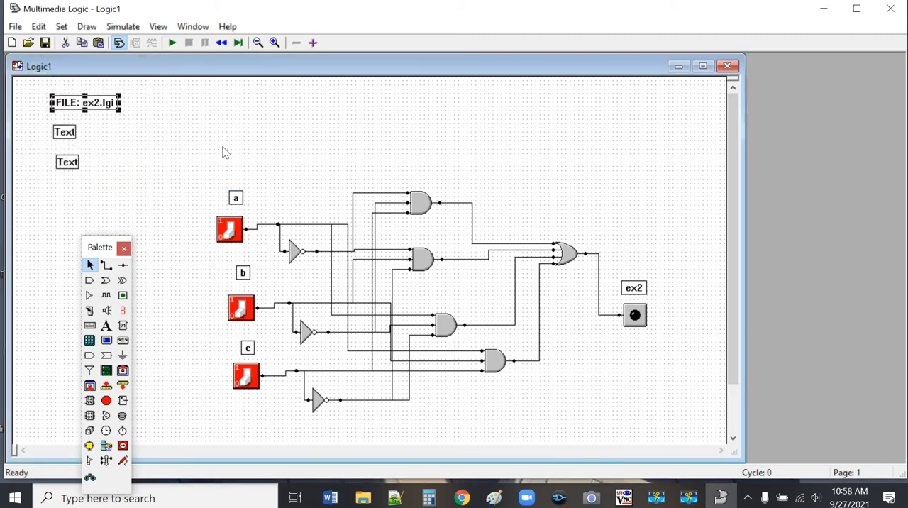
Step: Change the middle stacked text label, below the file name label, to "Example 2"
right_click(71, 139)
left_click(128, 203)
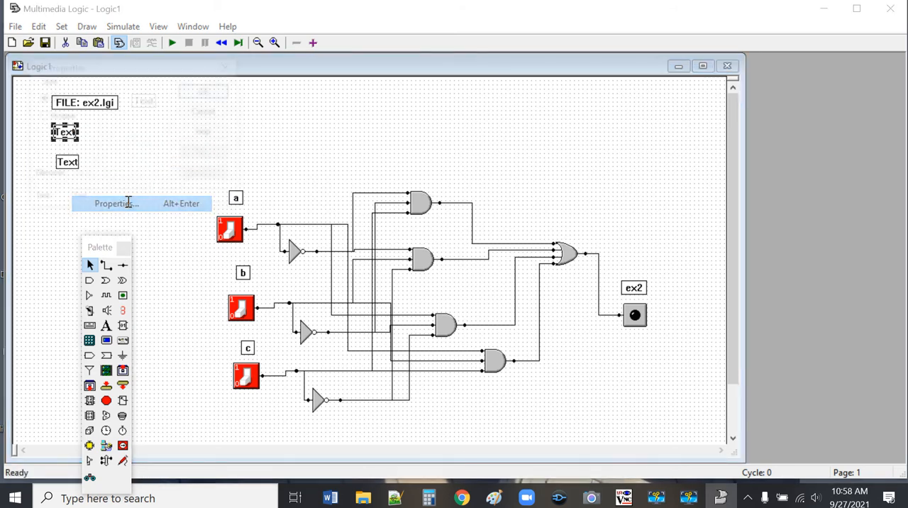
left_click(112, 199)
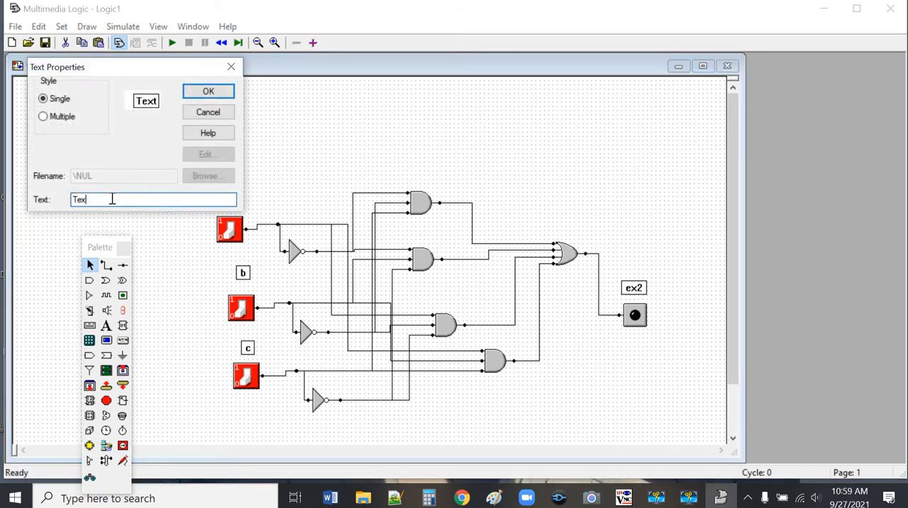
key("BackSpace")
key("BackSpace")
key("BackSpace")
type("Exampl")
key("Return")
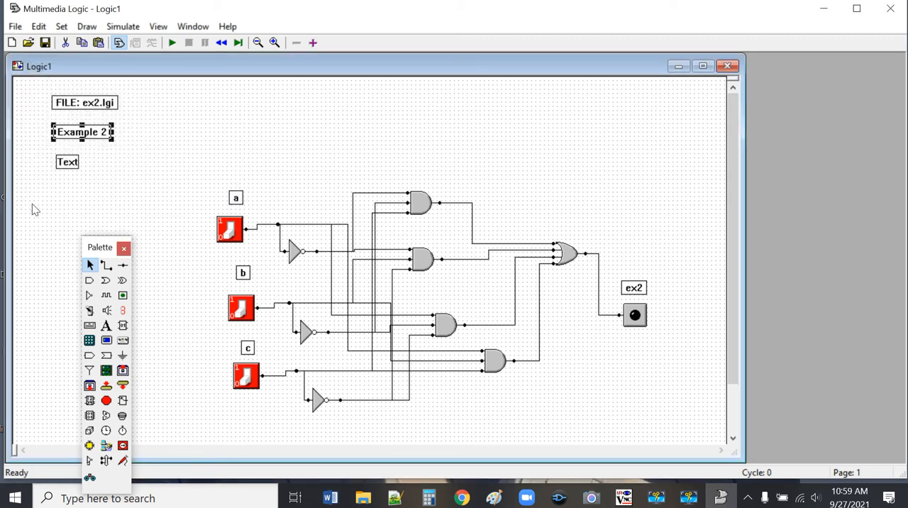
Step: Change the bottom stacked text label, below "Example 2", to the author's name followed by ", CS 1124"
right_click(73, 163)
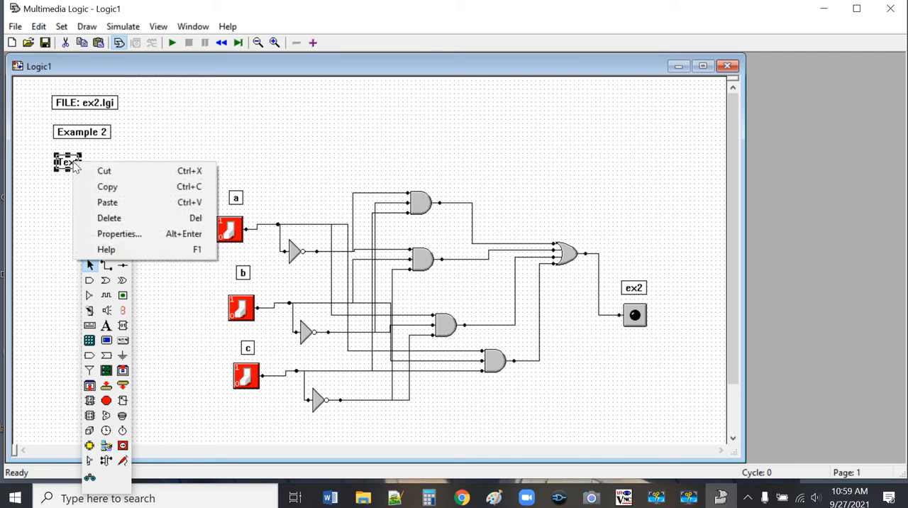
left_click(124, 236)
left_click(117, 199)
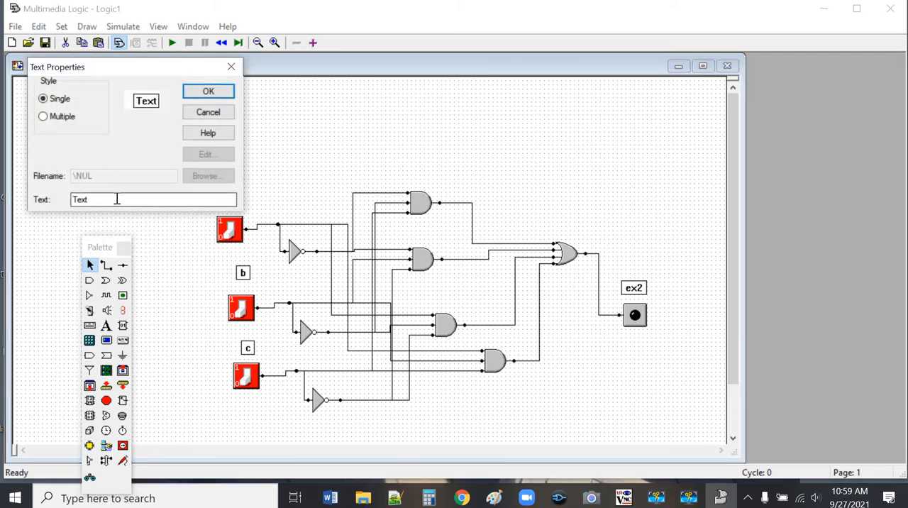
key("BackSpace")
key("BackSpace")
key("BackSpace")
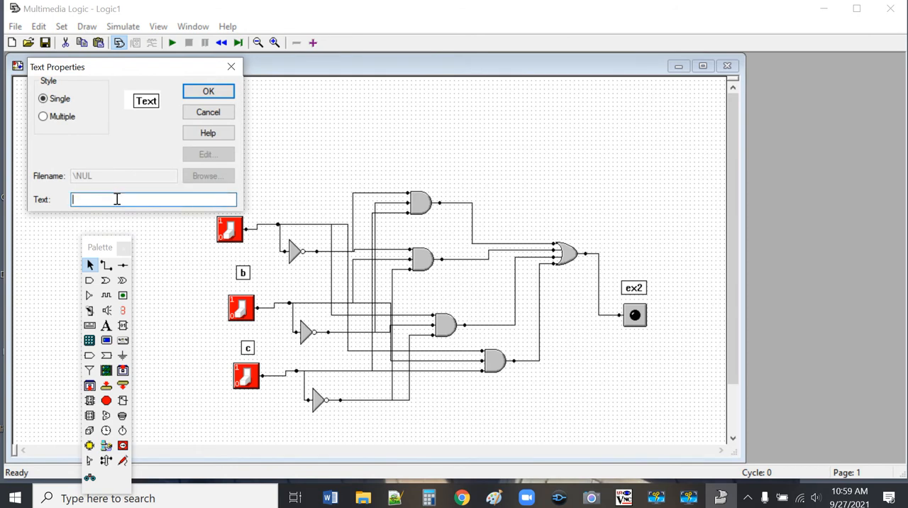
type("R England, CS 1124")
key("Return")
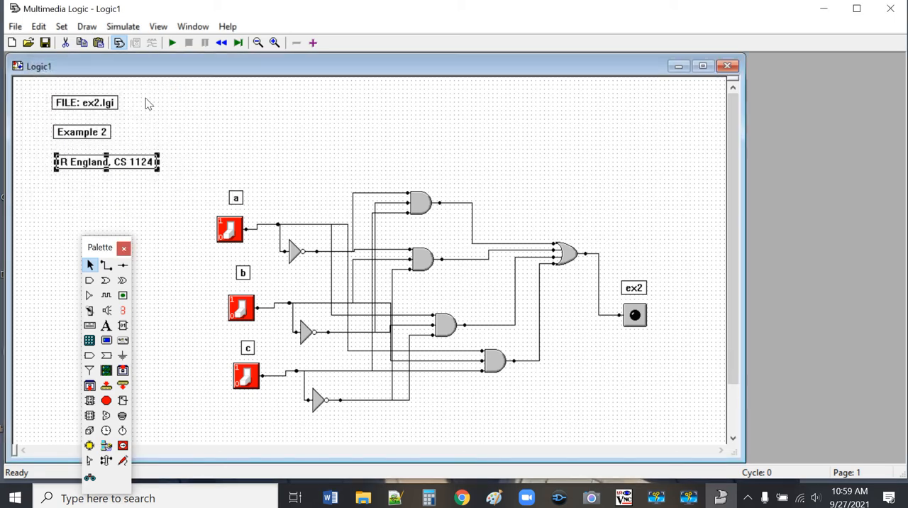
left_click(204, 129)
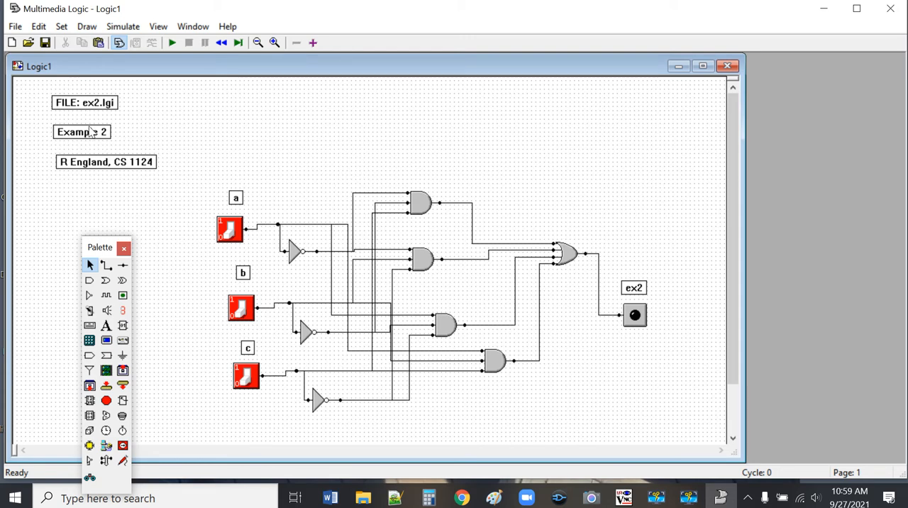
Step: Move the "Example 2" and author labels up and left to align beneath the file name label, and close the palette
left_click_drag(87, 134, 87, 132)
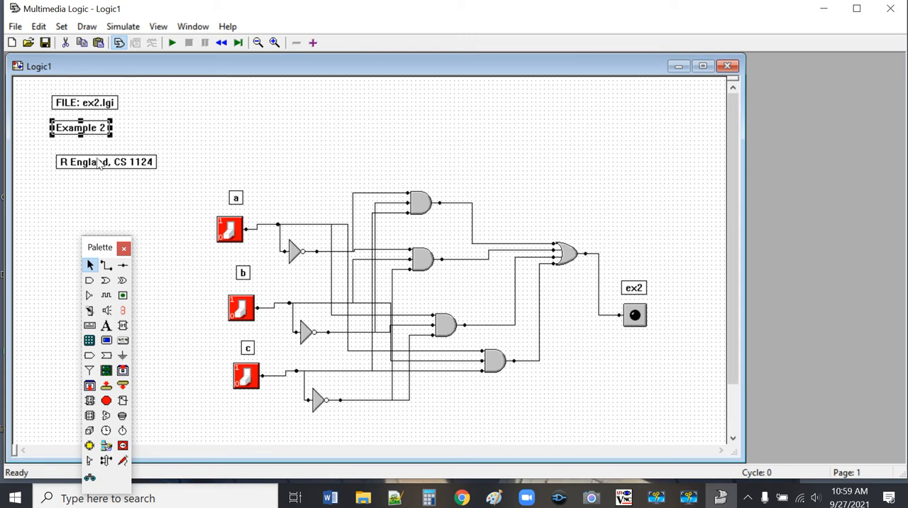
left_click_drag(99, 164, 100, 151)
left_click(102, 204)
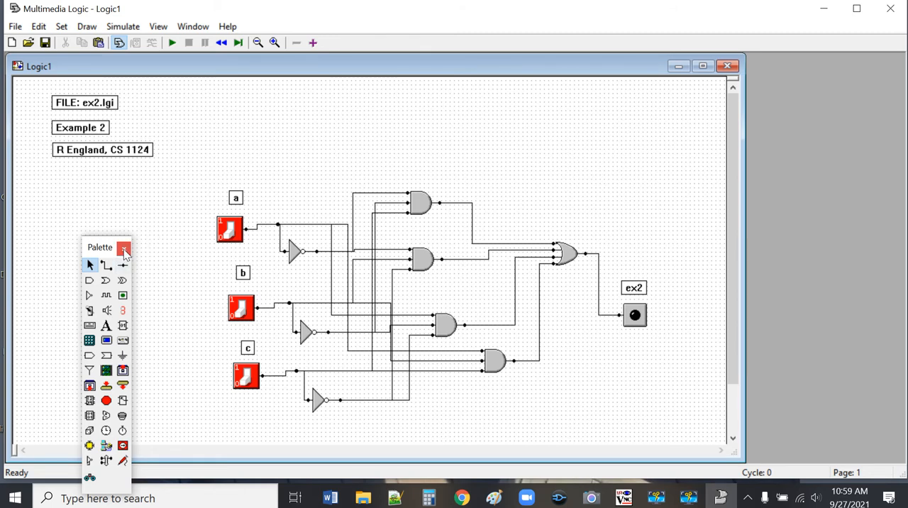
left_click_drag(105, 248, 63, 235)
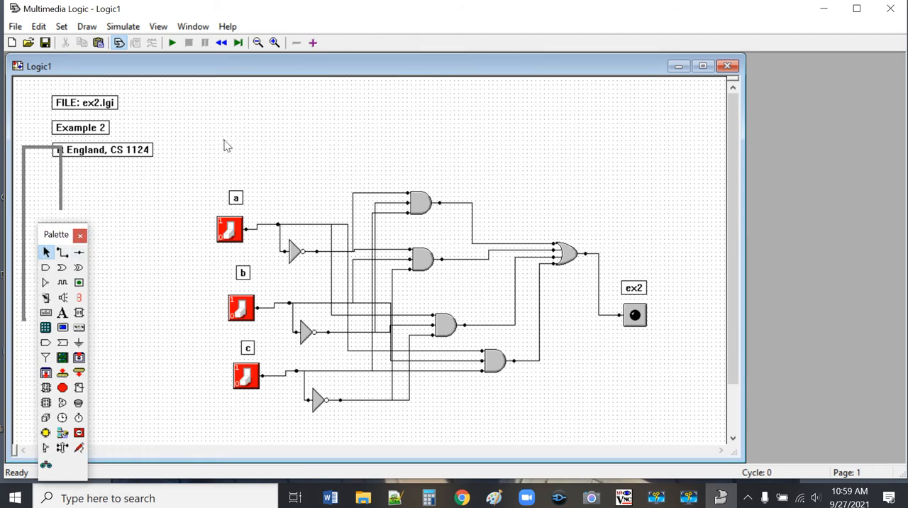
left_click(80, 235)
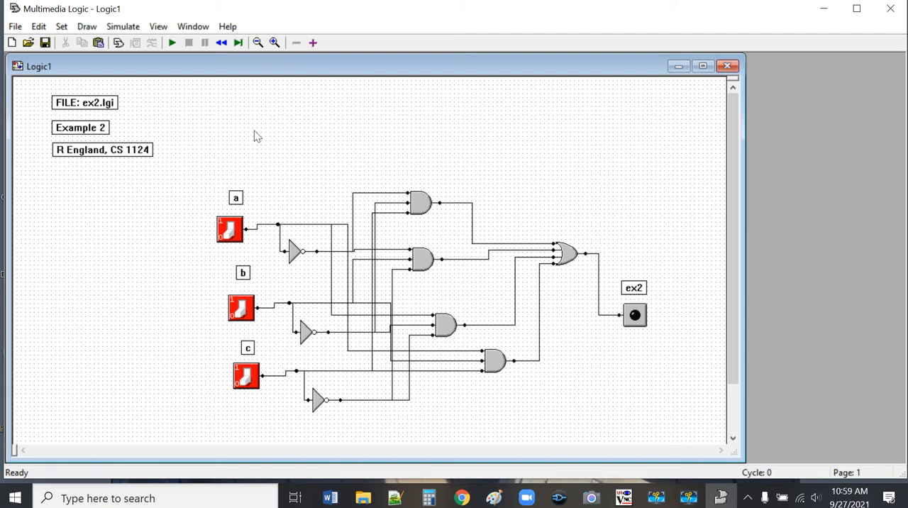
Step: Run the simulation, toggle switch b on and back off to test the LED, and stop the simulation
left_click(172, 43)
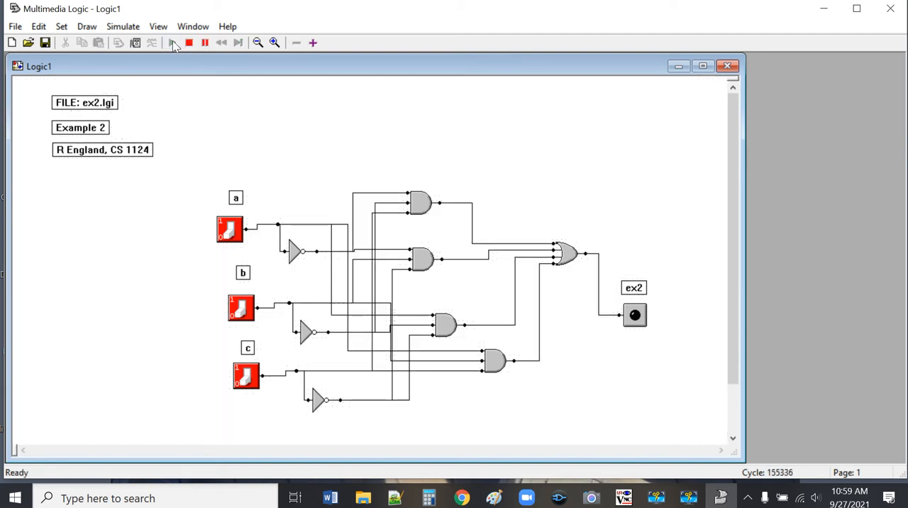
left_click(242, 312)
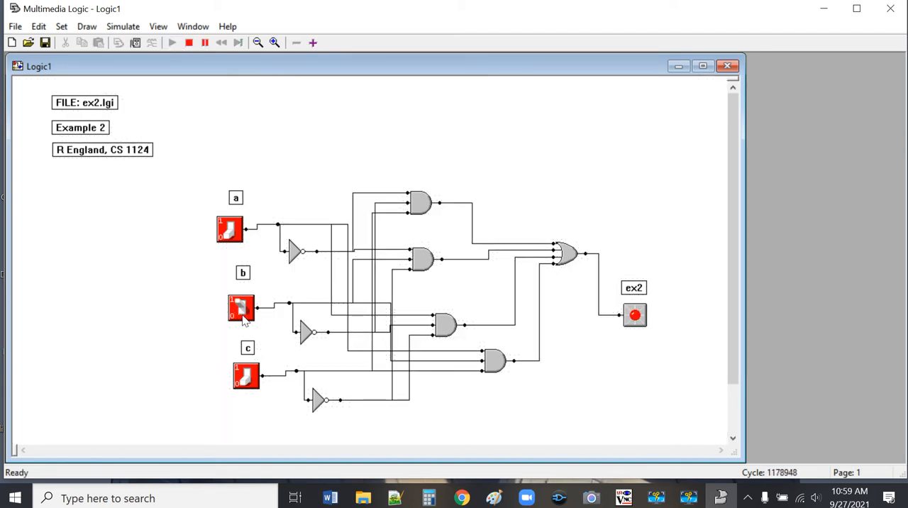
left_click(245, 310)
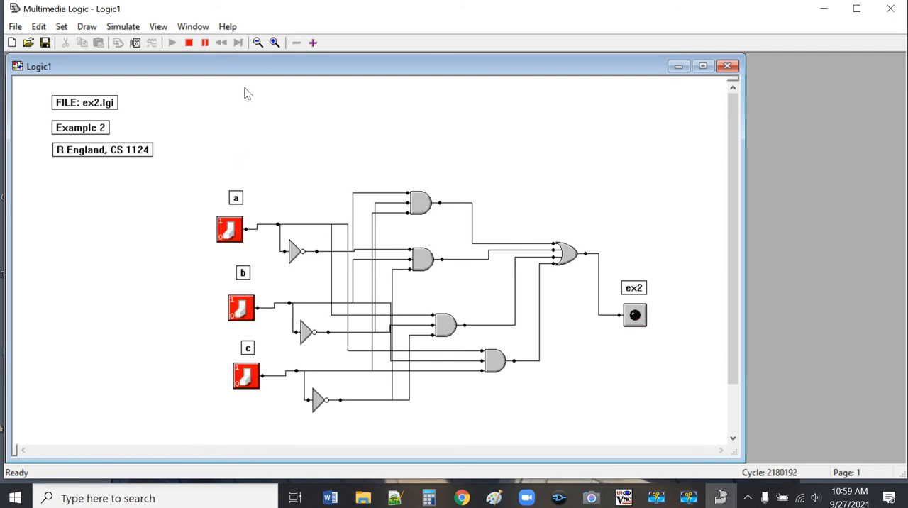
left_click(189, 43)
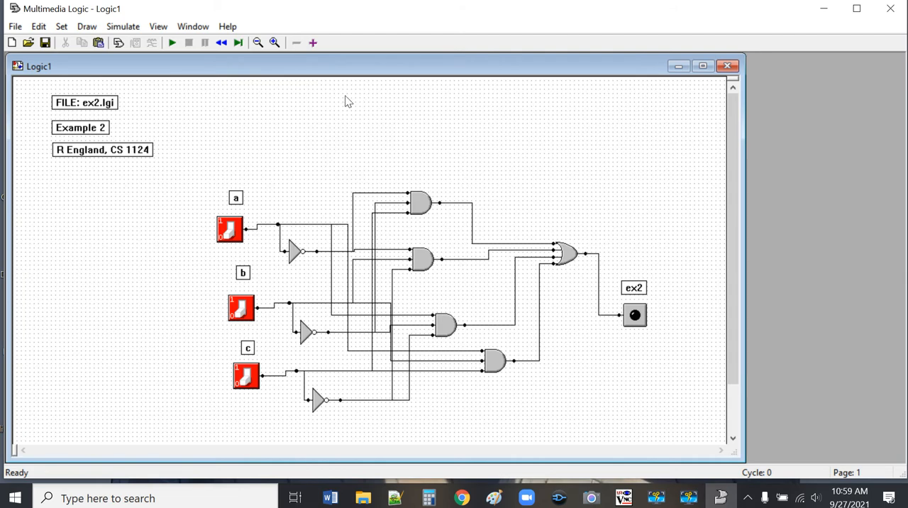
Step: Cut the LED below the "ex2" label, reopen the palette and place a Bitmap device above that label
left_click(641, 319)
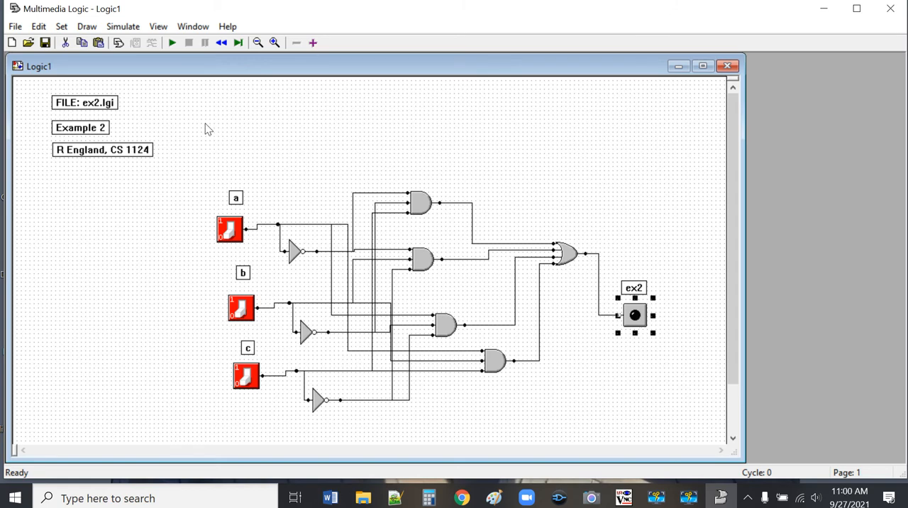
left_click(66, 44)
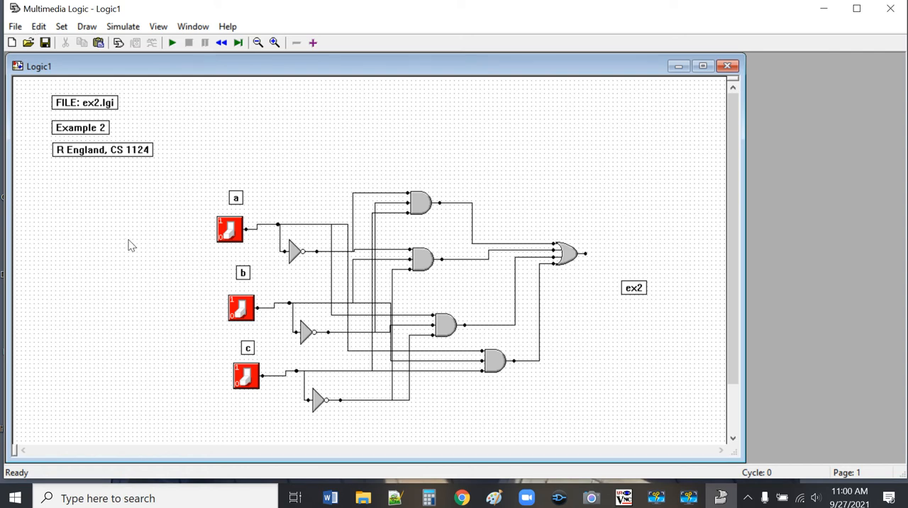
left_click(118, 43)
left_click_drag(62, 236, 69, 157)
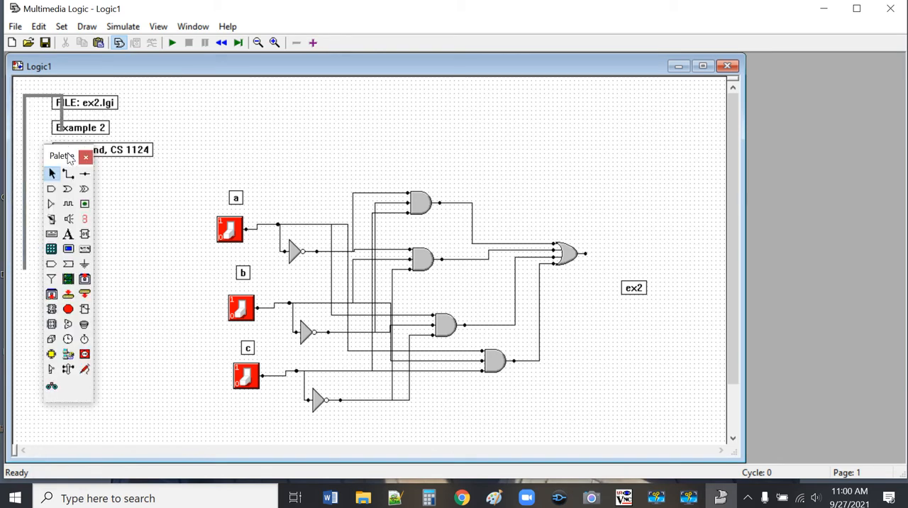
left_click(68, 280)
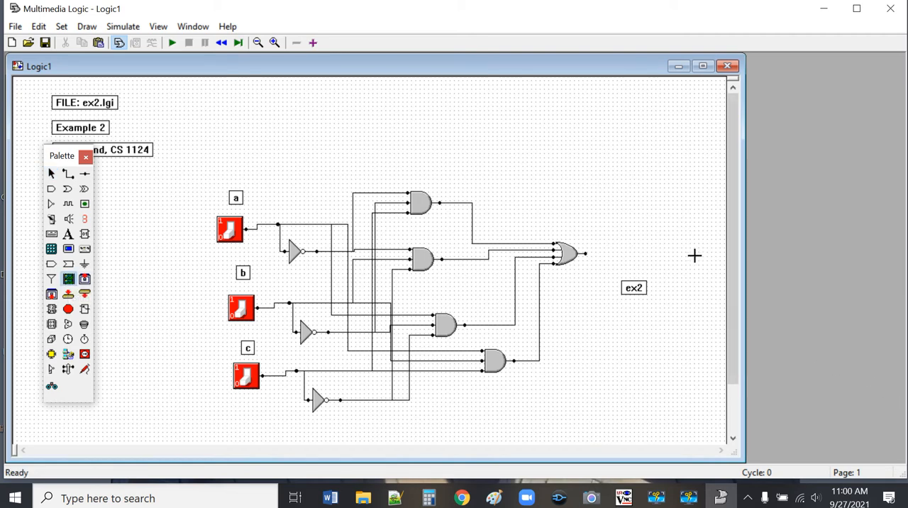
left_click(627, 228)
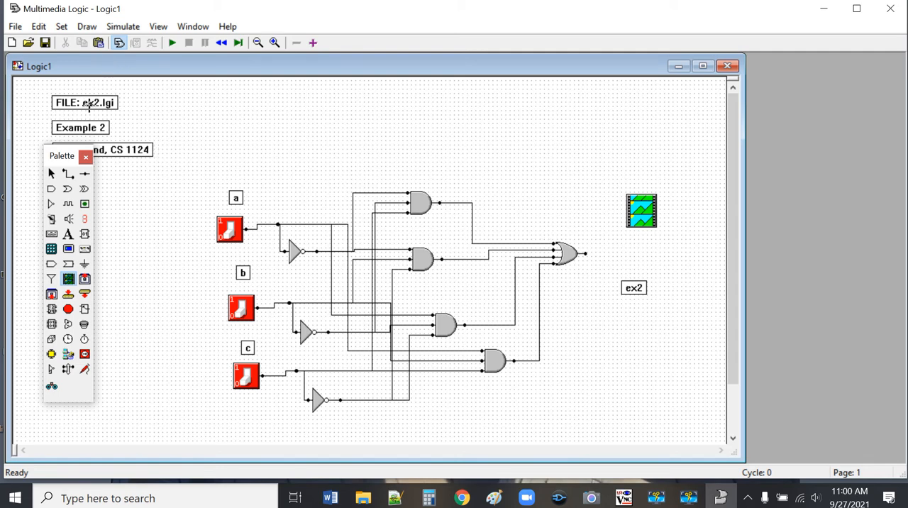
left_click(51, 173)
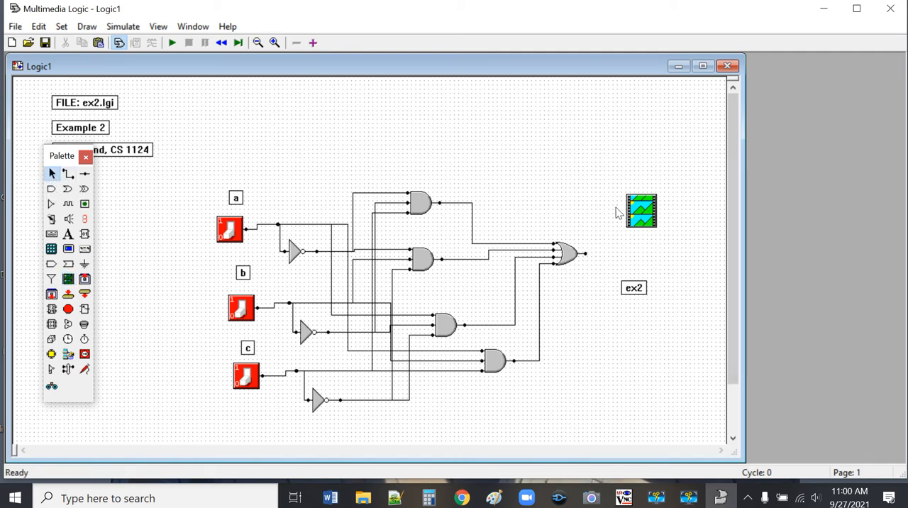
Step: Set the new bitmap device's style to Multiple and deselect it
right_click(638, 212)
left_click(686, 282)
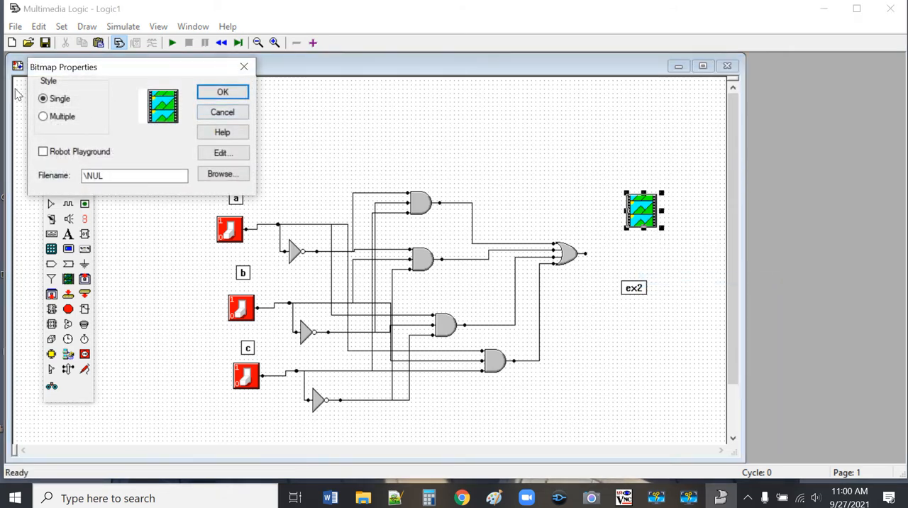
left_click(44, 118)
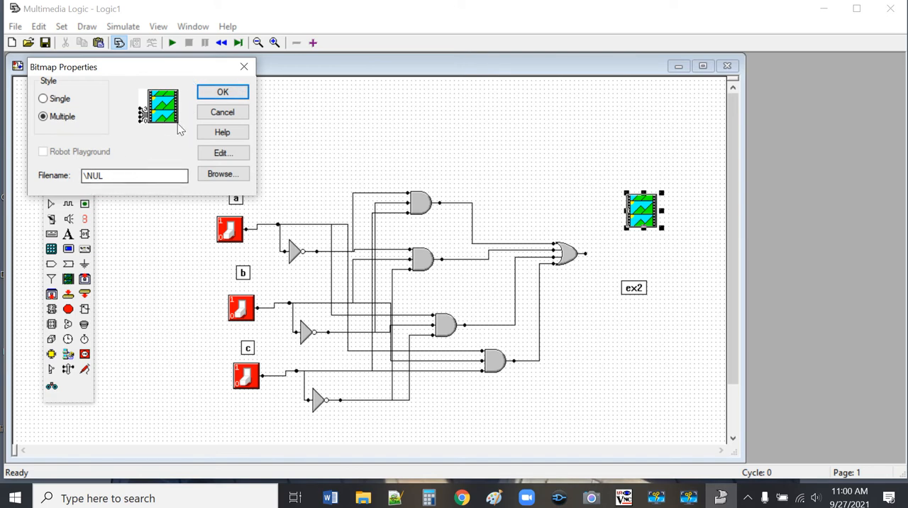
left_click(222, 92)
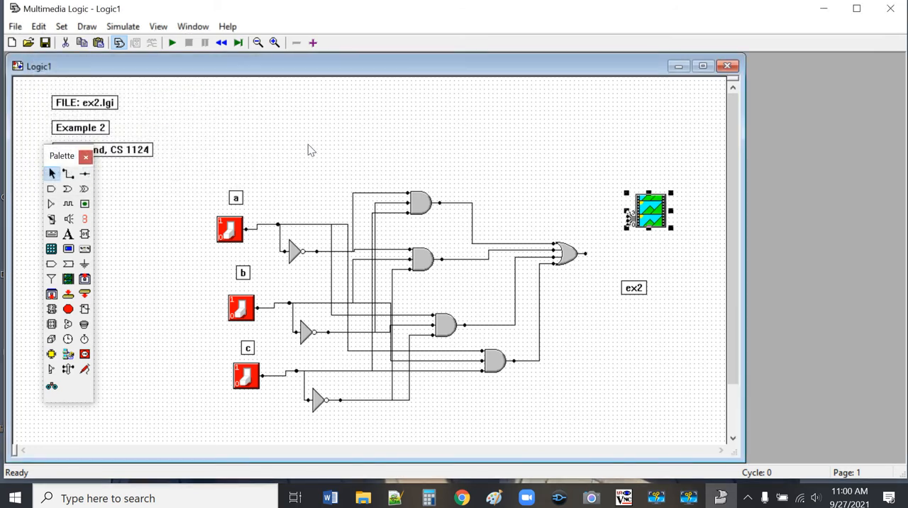
left_click(643, 258)
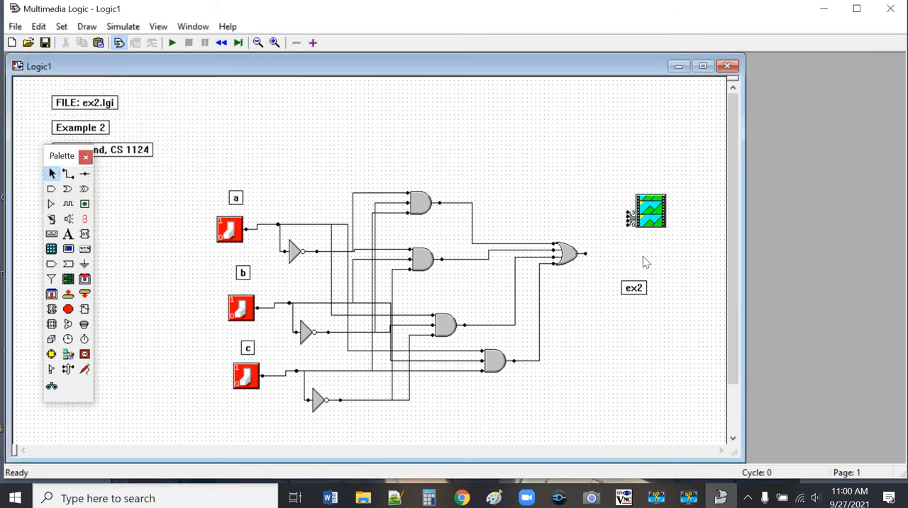
Step: Switch to Chrome and search Google for "on", showing the image results
left_click(465, 498)
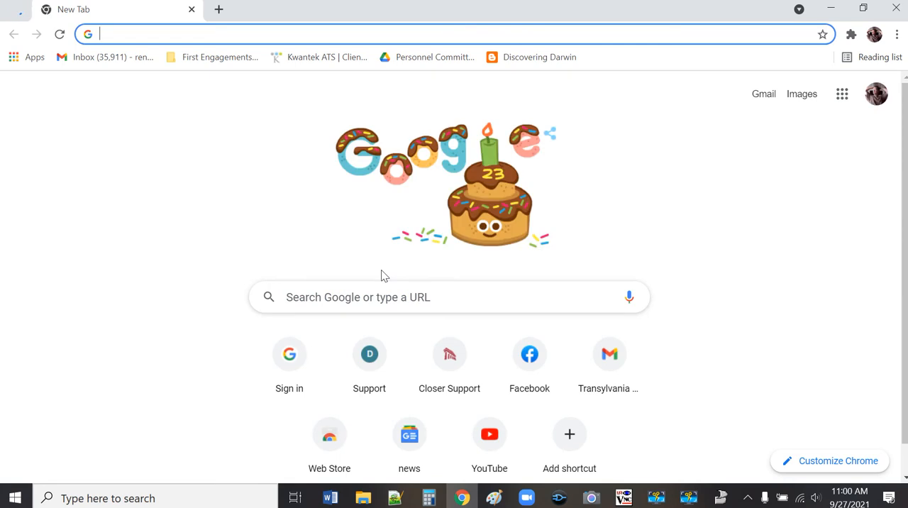
type("o")
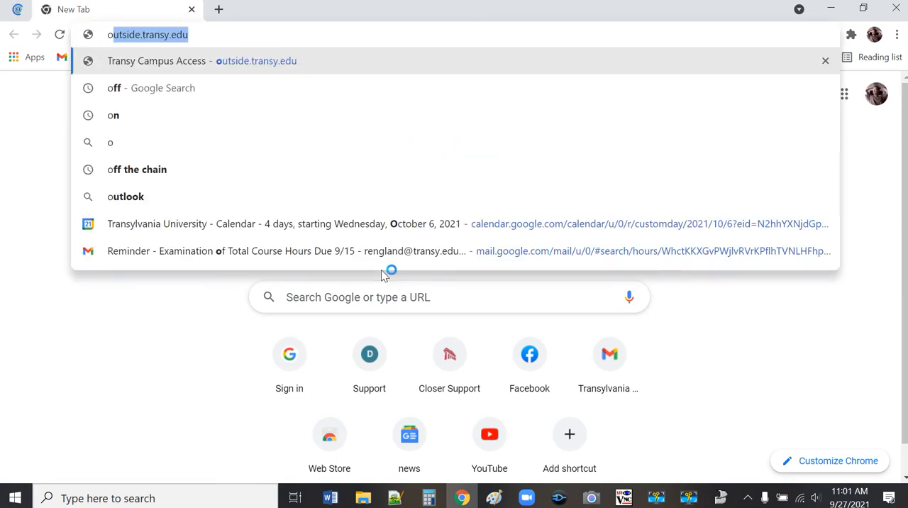
type("n")
key("Return")
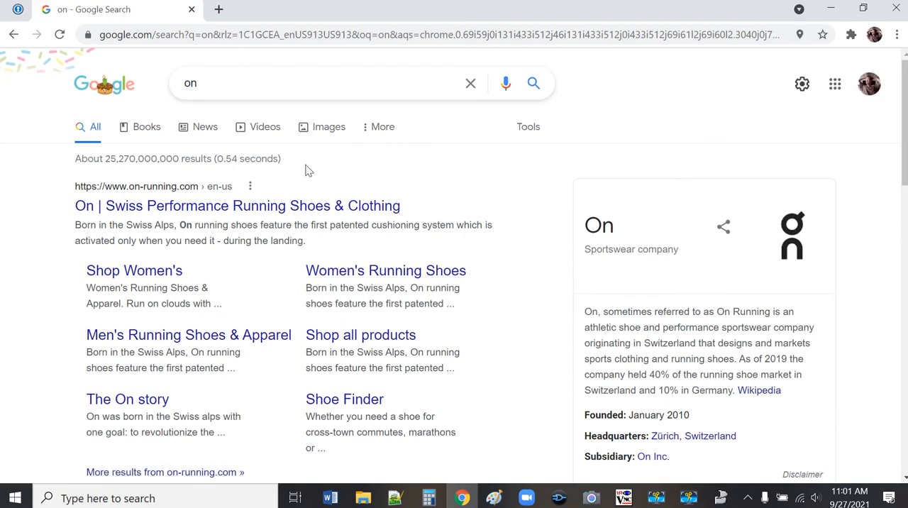
left_click(323, 128)
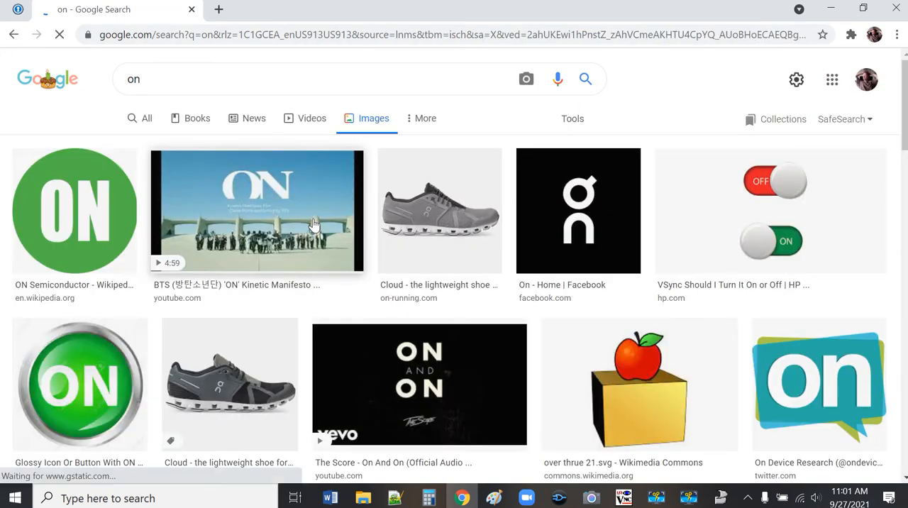
right_click(105, 385)
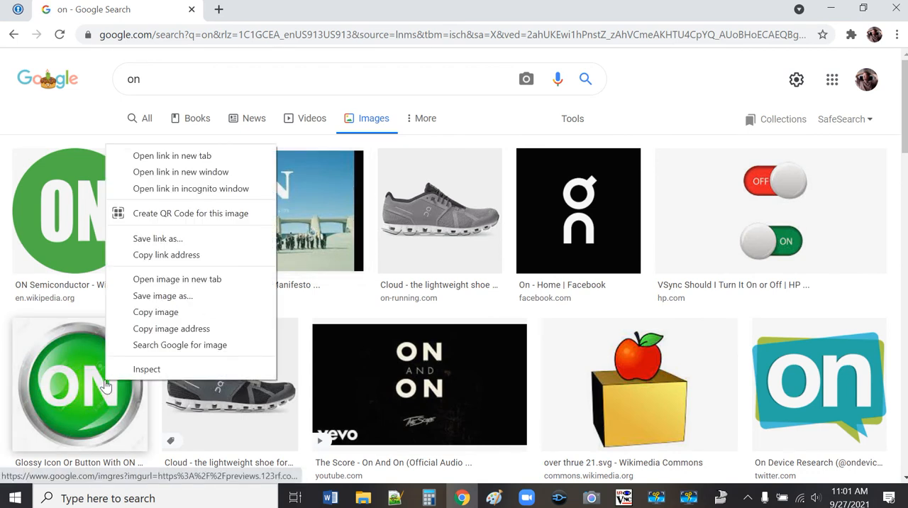
left_click(221, 296)
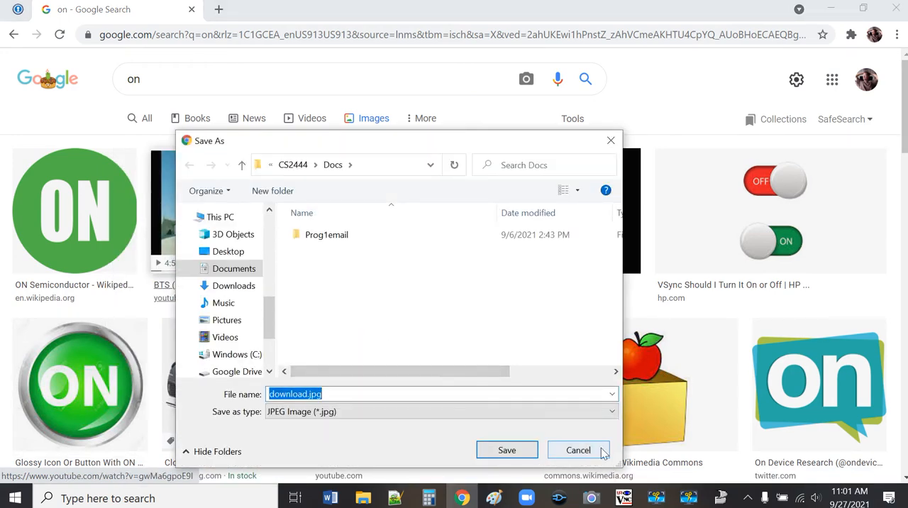
left_click(578, 450)
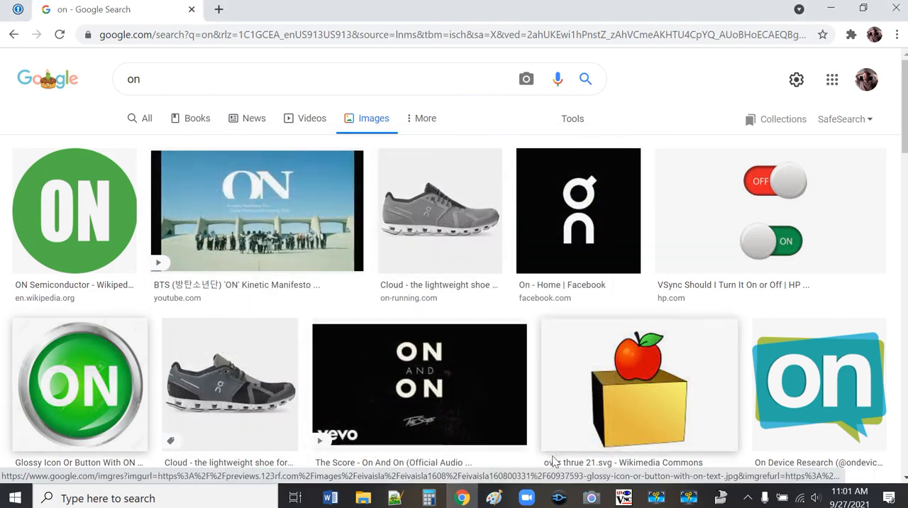
Step: Switch to Multimedia Logic, start saving the circuit under a new name, and create and open a CS1124 folder inside Documents > Courses
left_click(722, 498)
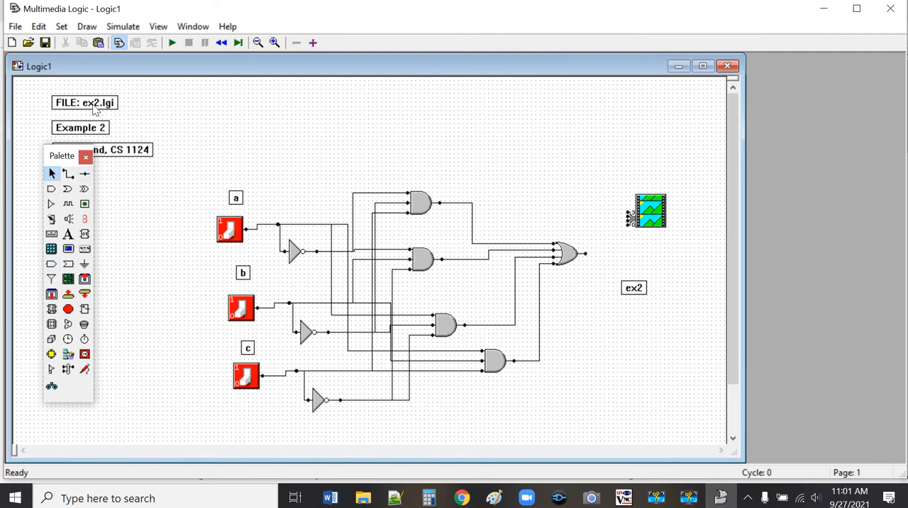
left_click(11, 28)
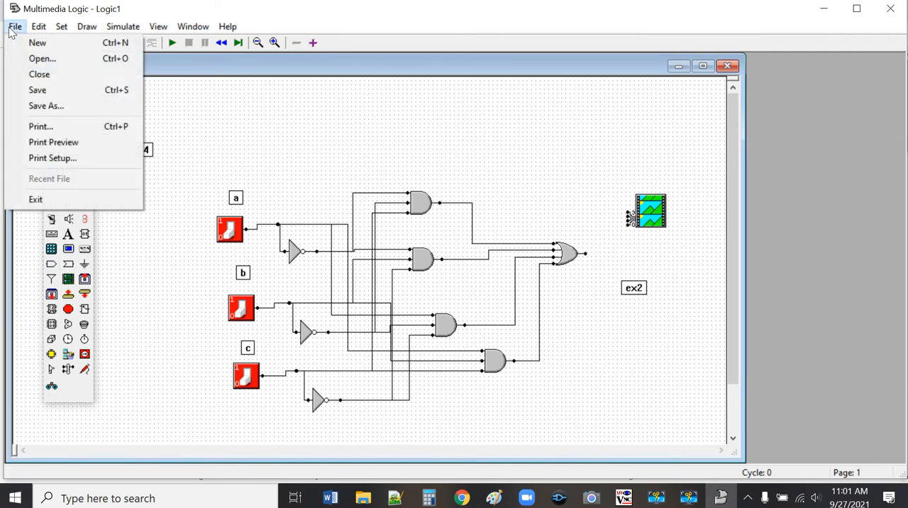
left_click(58, 105)
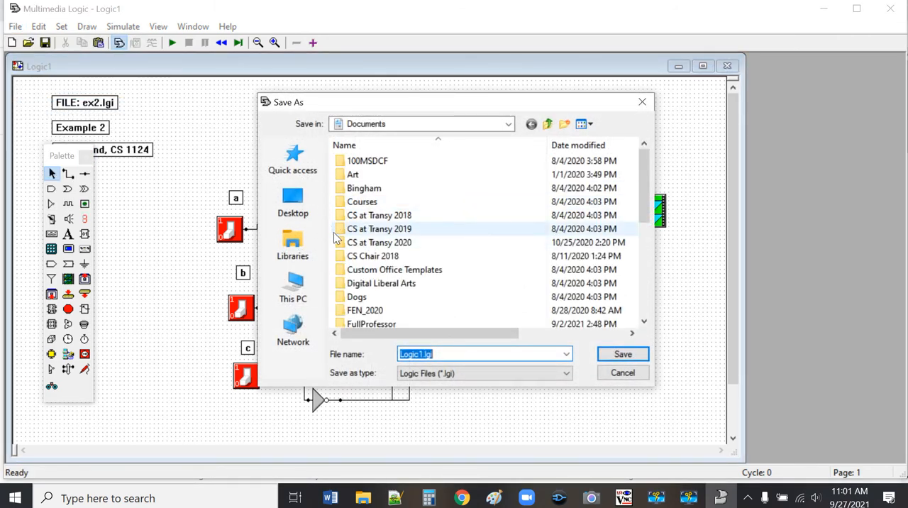
double_click(374, 202)
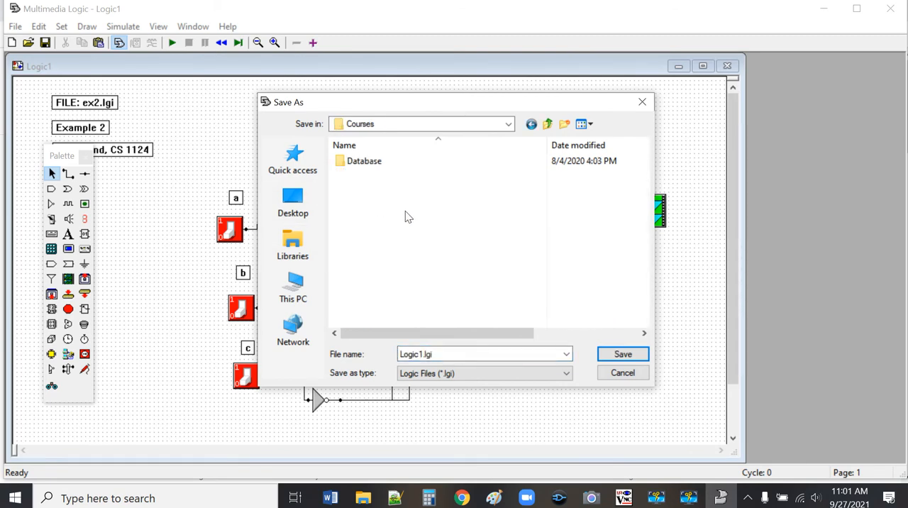
left_click(564, 125)
type("CS")
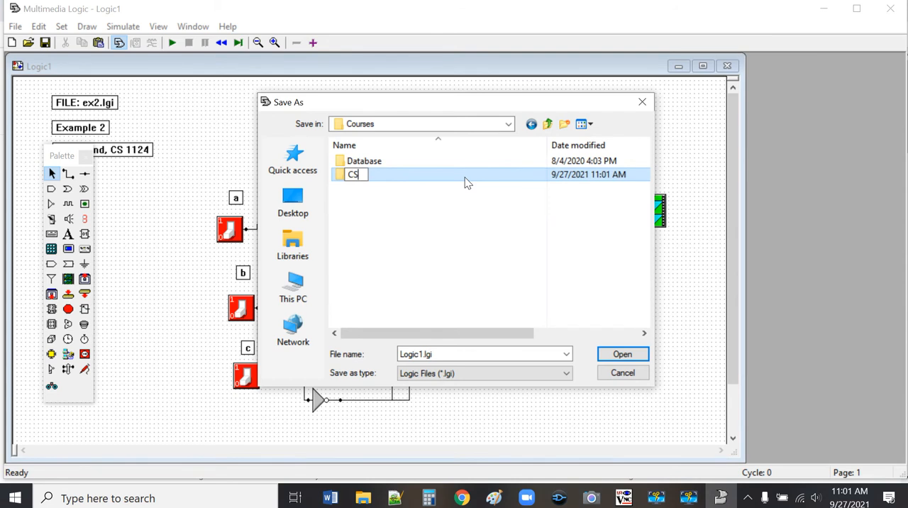
type("1124")
key("Return")
double_click(465, 183)
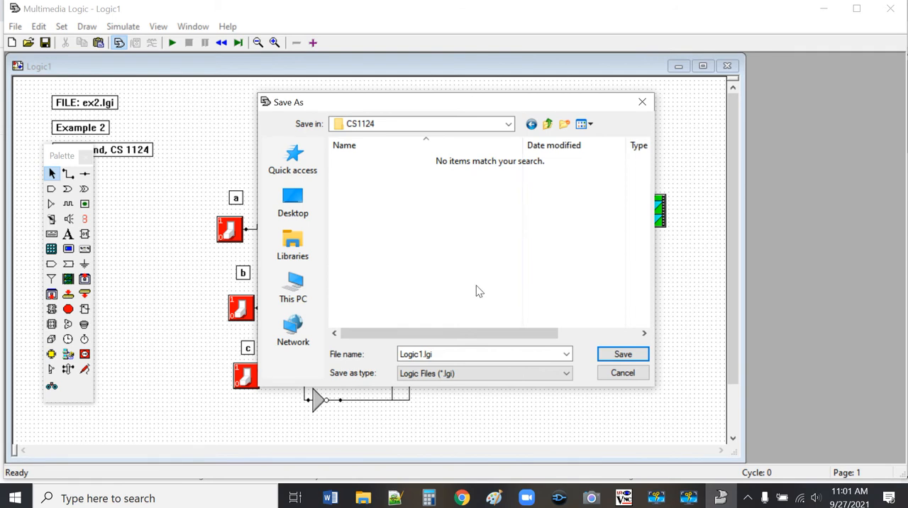
Step: Save the circuit as ex2.lgi in the new CS1124 folder
left_click(493, 350)
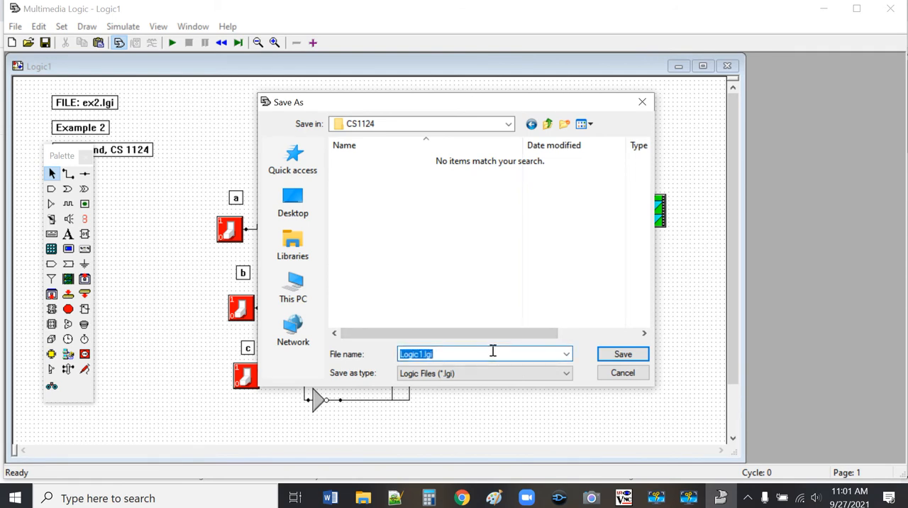
left_click(493, 350)
key("BackSpace")
key("BackSpace")
key("BackSpace")
key("BackSpace")
key("BackSpace")
type("ex2")
key("Return")
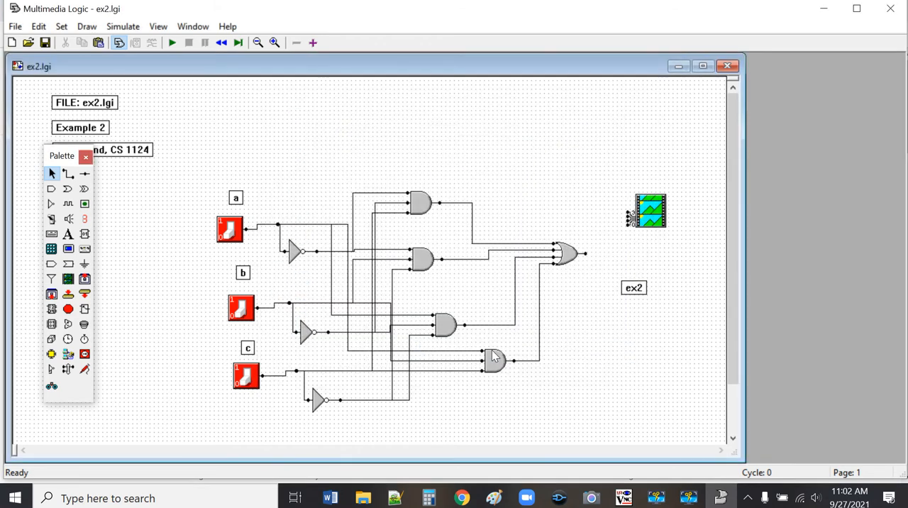
Step: Switch to Chrome, start saving the glossy green ON button image, and move the save location up to My Documents
left_click(461, 497)
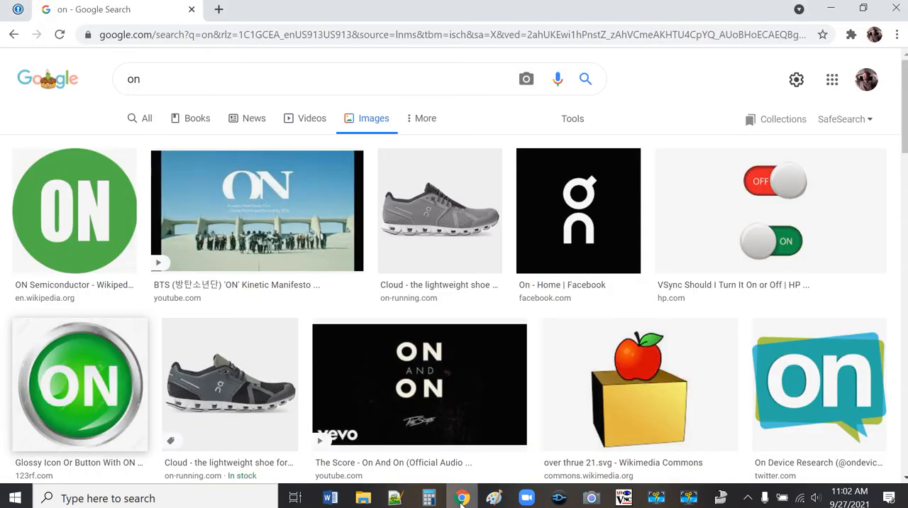
right_click(90, 384)
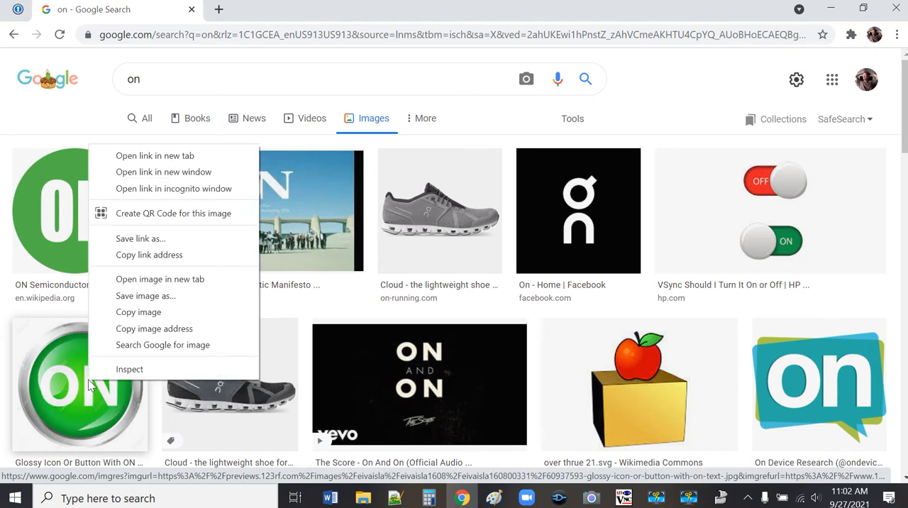
left_click(161, 296)
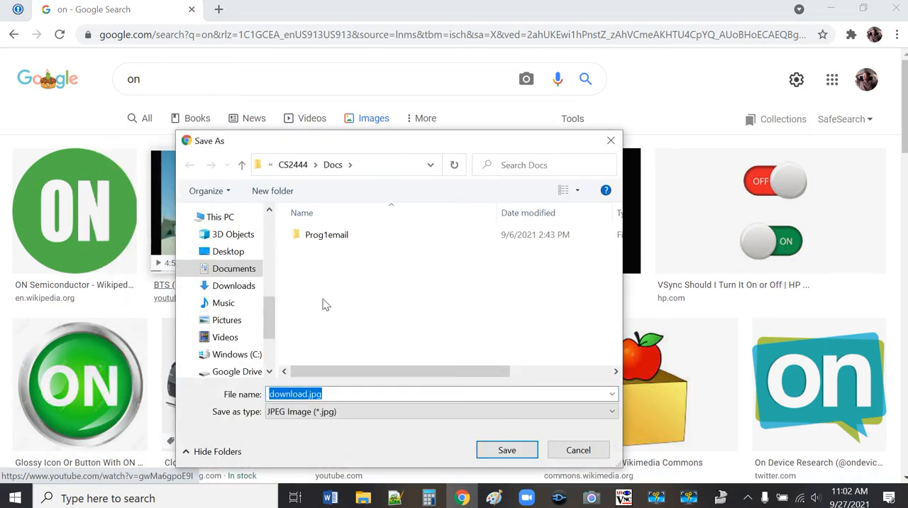
left_click_drag(270, 310, 283, 234)
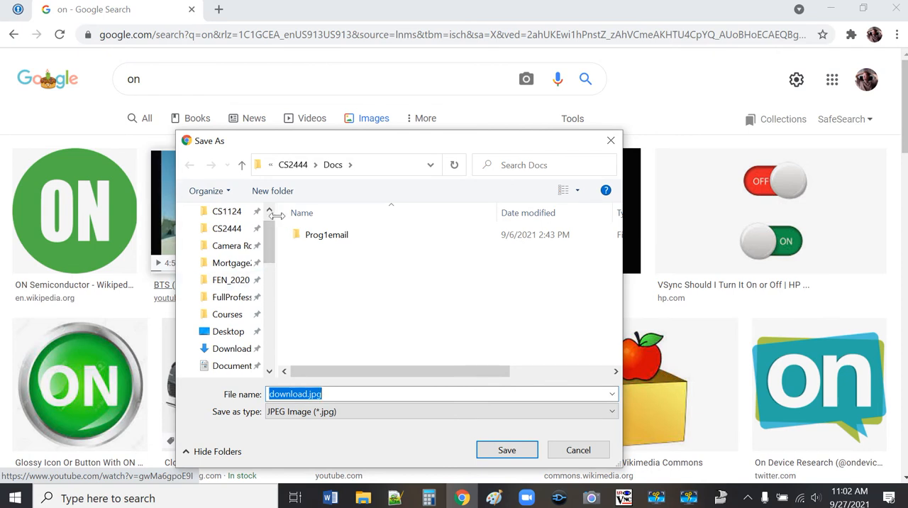
left_click(242, 165)
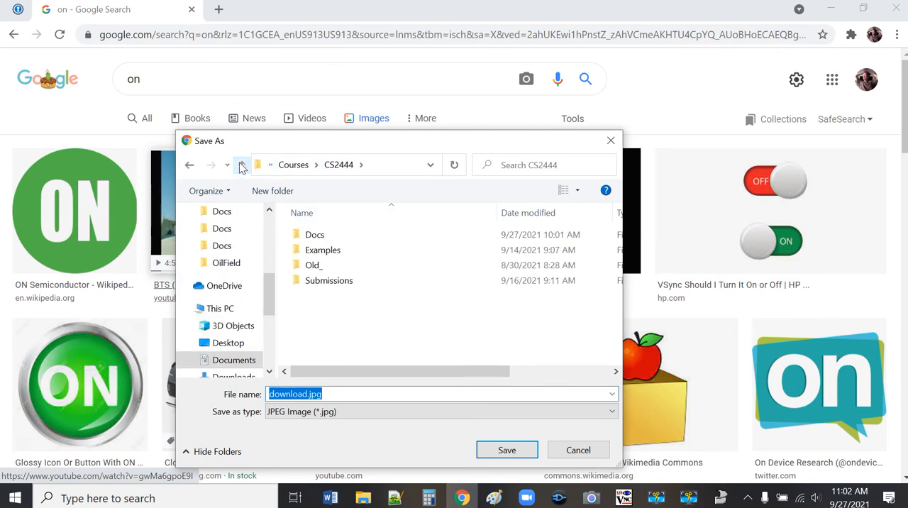
left_click(242, 165)
left_click(241, 165)
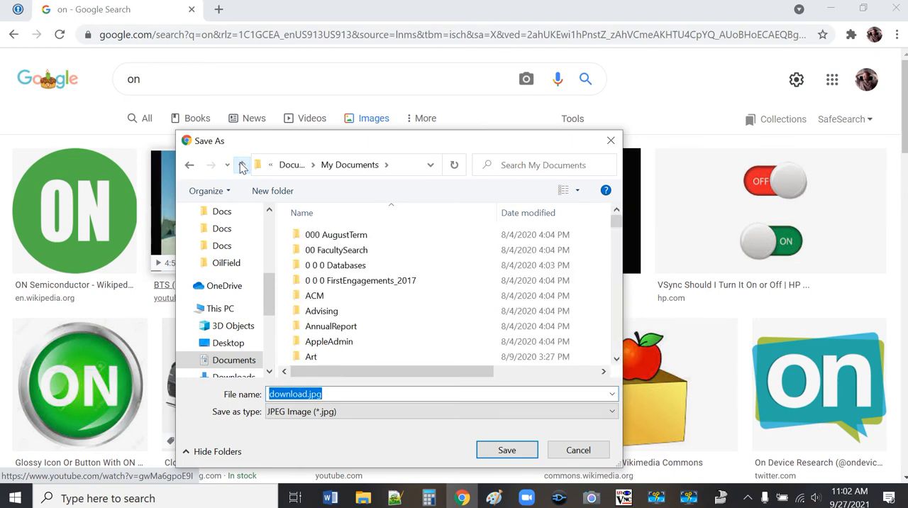
scroll(343, 281, "down", 3)
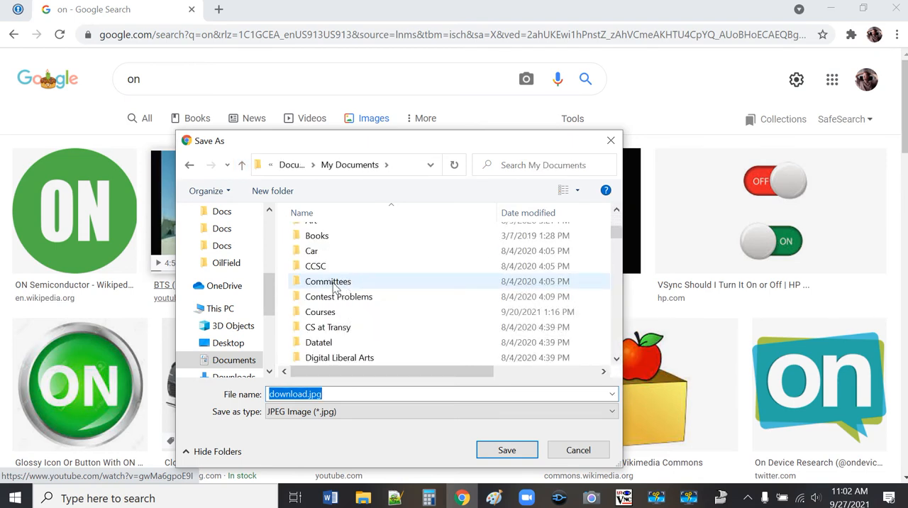
double_click(325, 312)
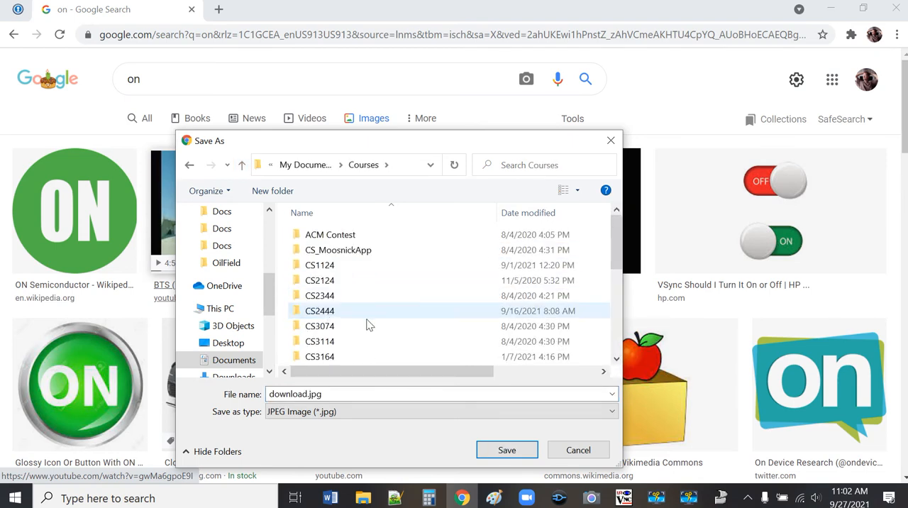
scroll(372, 322, "down", 5)
scroll(378, 324, "up", 4)
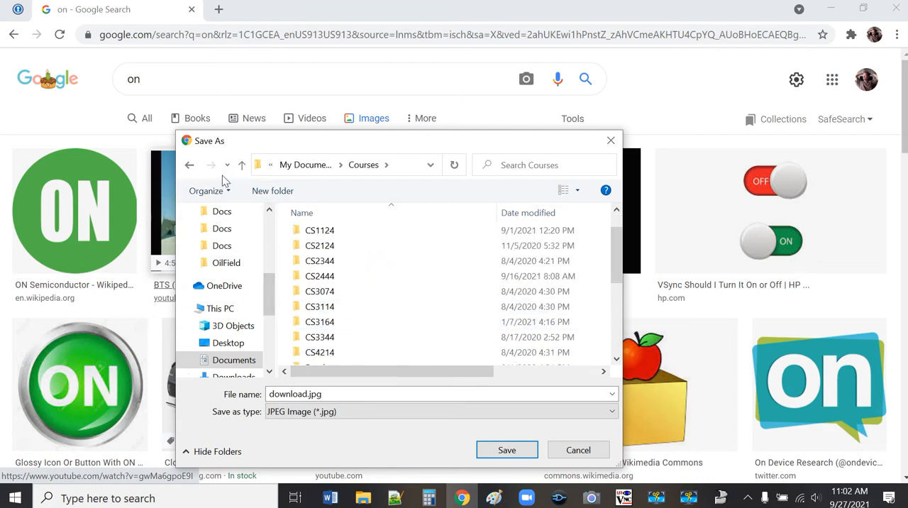
left_click(241, 166)
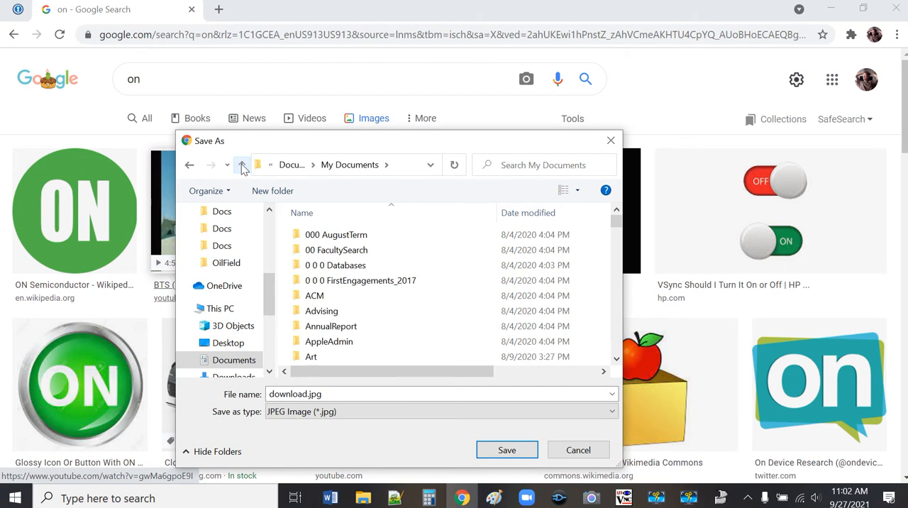
Step: Set the image's save location to the CS1124 folder under Documents > Courses
left_click(242, 166)
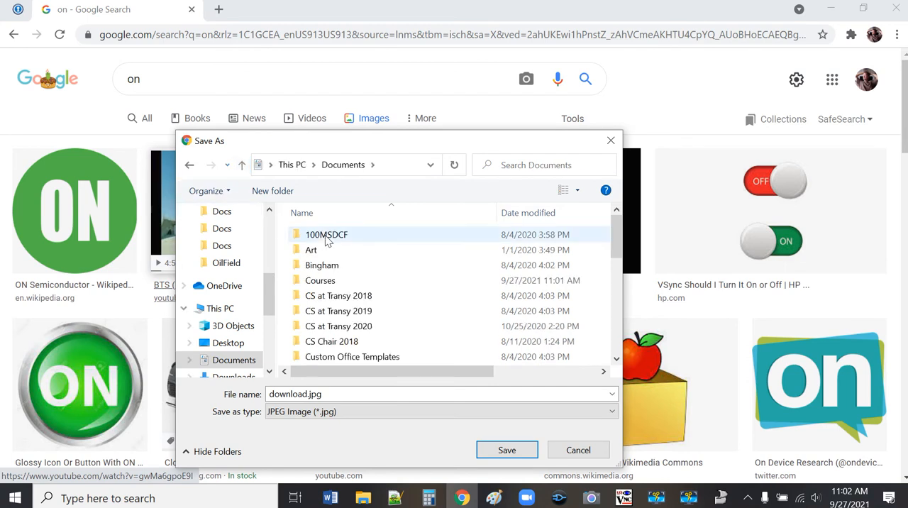
double_click(331, 280)
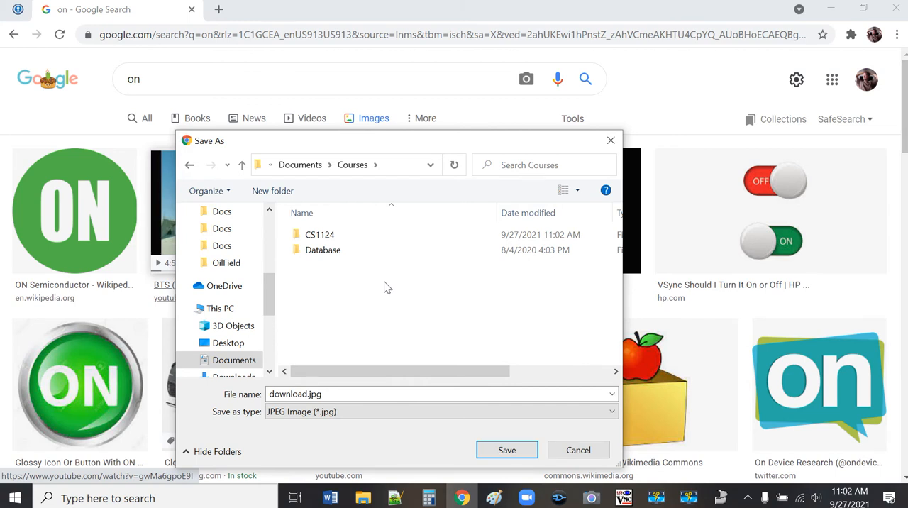
double_click(319, 240)
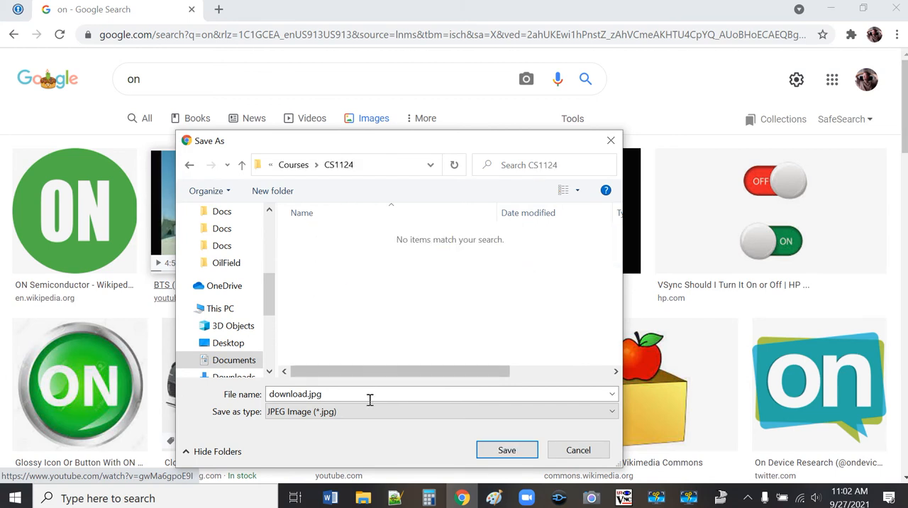
Step: Name the ON button image output1.jpg and save it
double_click(392, 394)
left_click(392, 393)
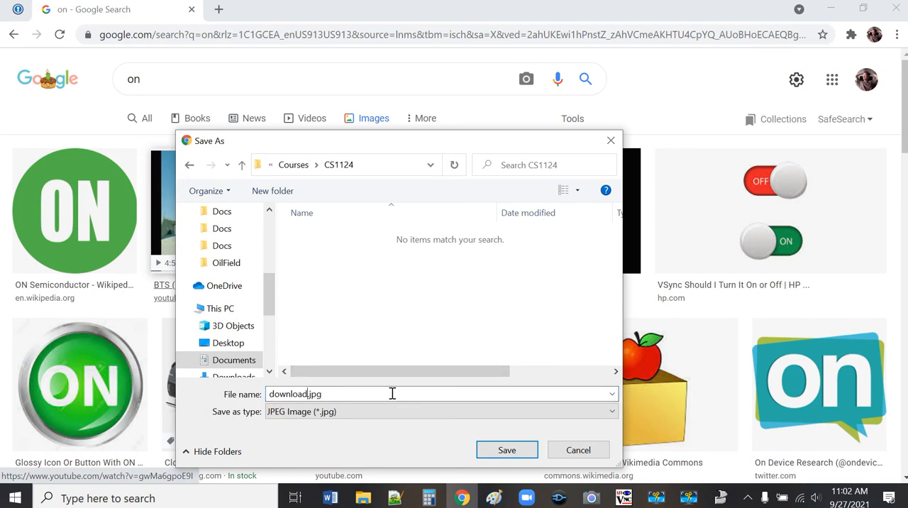
key("BackSpace")
key("BackSpace")
key("BackSpace")
key("BackSpace")
key("BackSpace")
key("BackSpace")
key("BackSpace")
key("BackSpace")
type("output1")
key("Return")
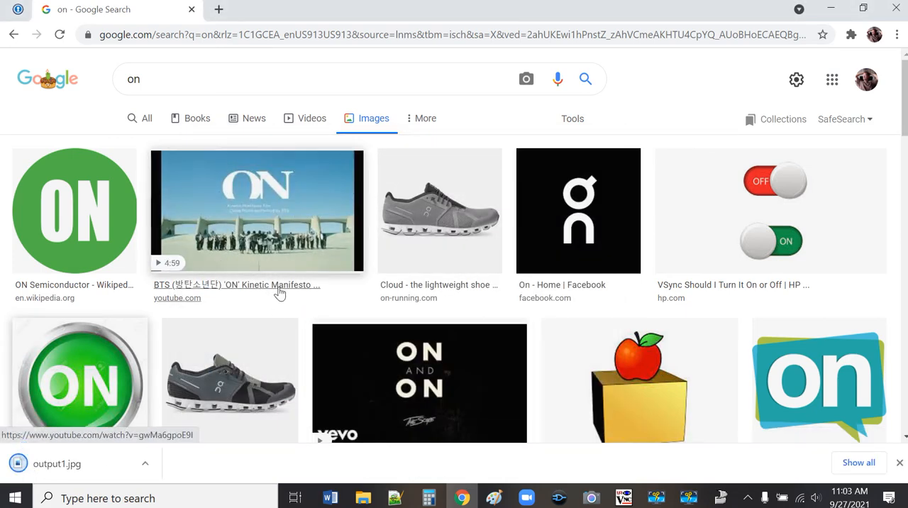
Step: Replace the Google Images search term with "off" and run the search
left_click(165, 79)
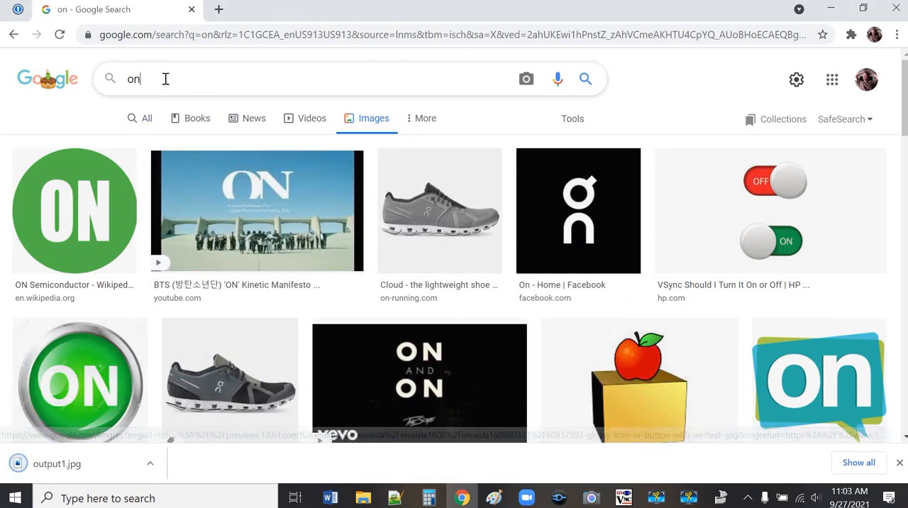
type("\\\\")
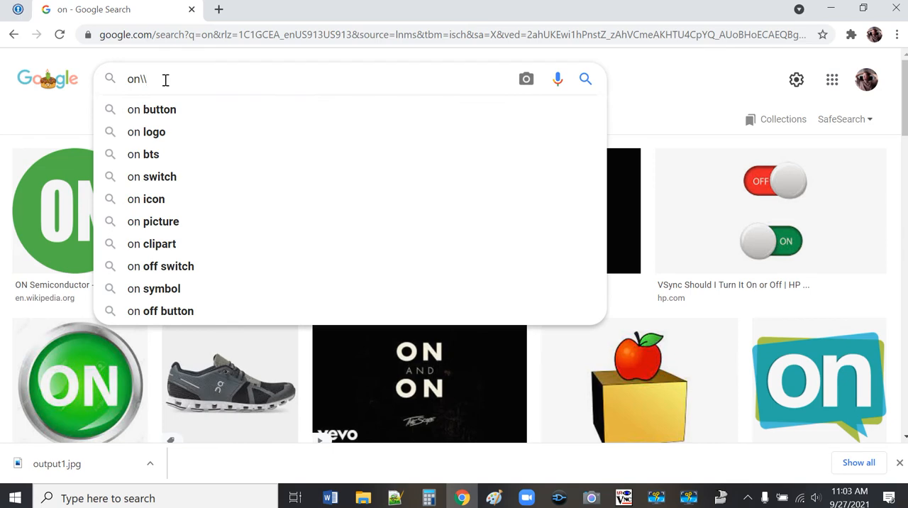
key("BackSpace")
key("BackSpace")
key("BackSpace")
key("BackSpace")
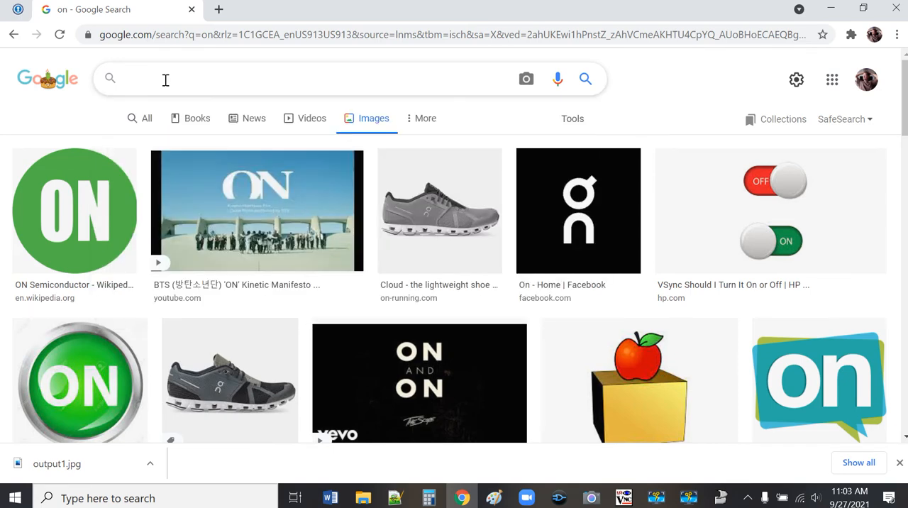
type("offf")
key("Return")
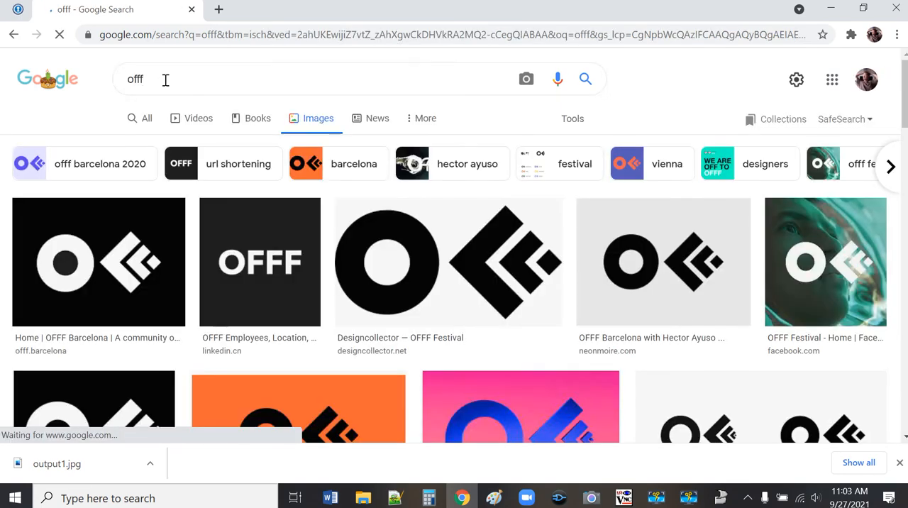
left_click(165, 79)
key("BackSpace")
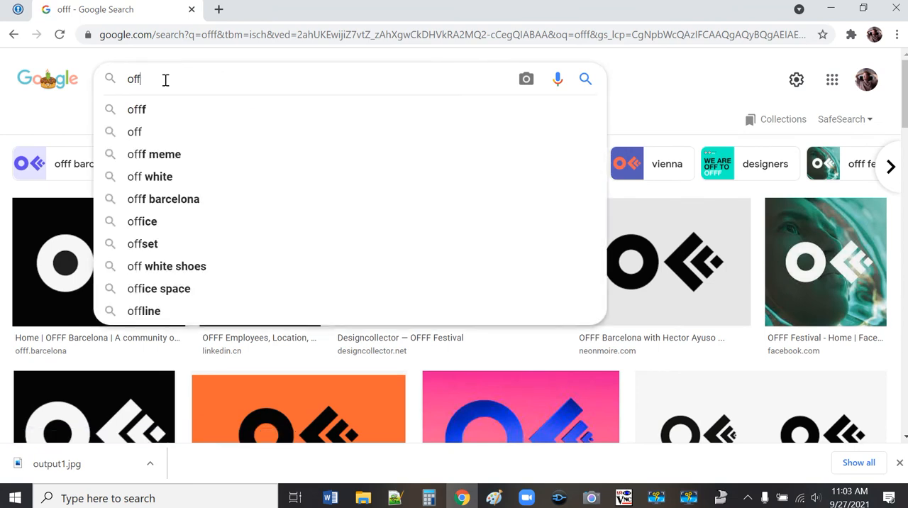
key("Return")
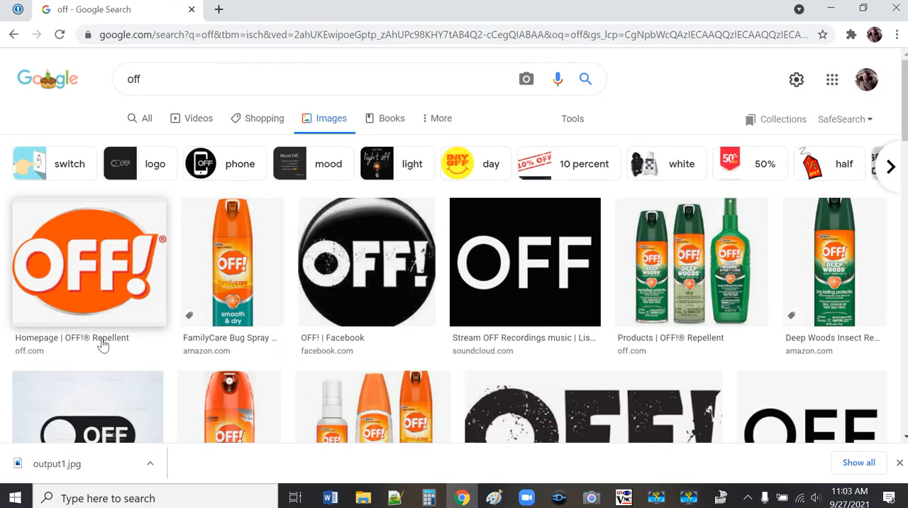
Step: Save the orange OFF! repellent logo image as output0.png in the CS1124 folder
scroll(104, 342, "down", 3)
scroll(99, 340, "up", 3)
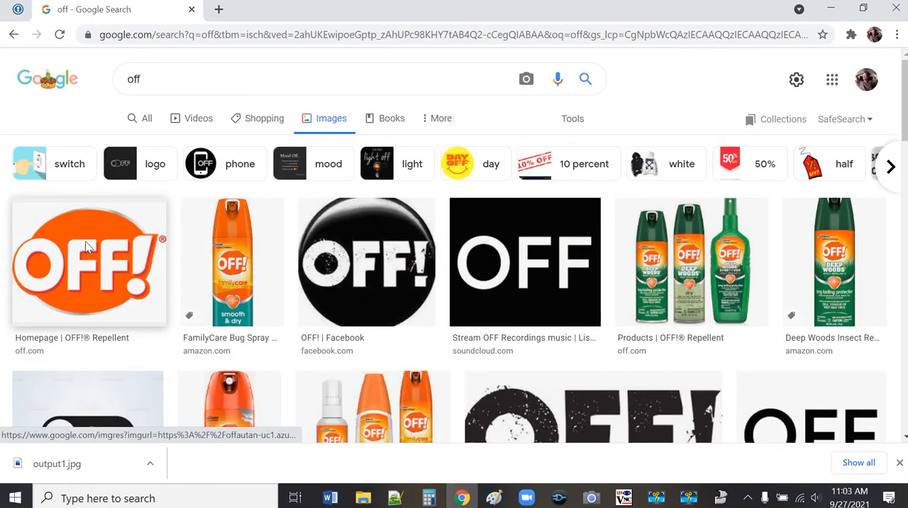
right_click(87, 243)
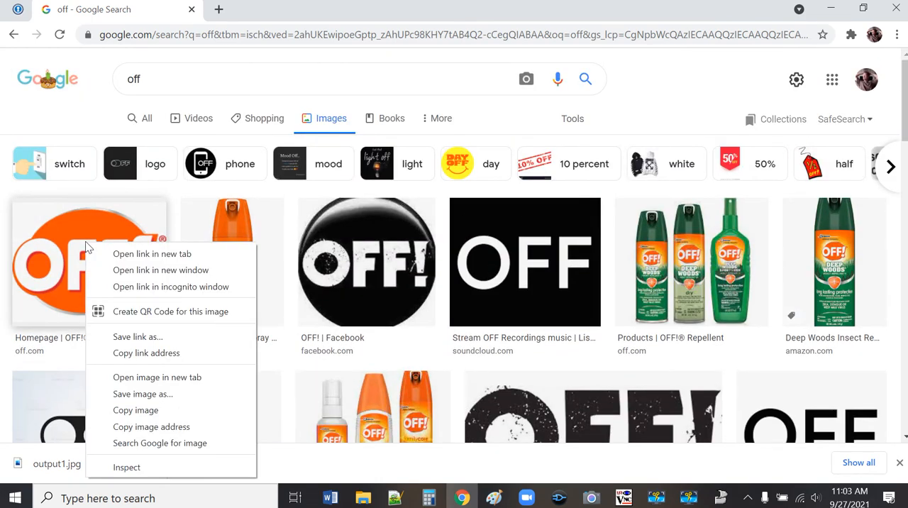
left_click(160, 394)
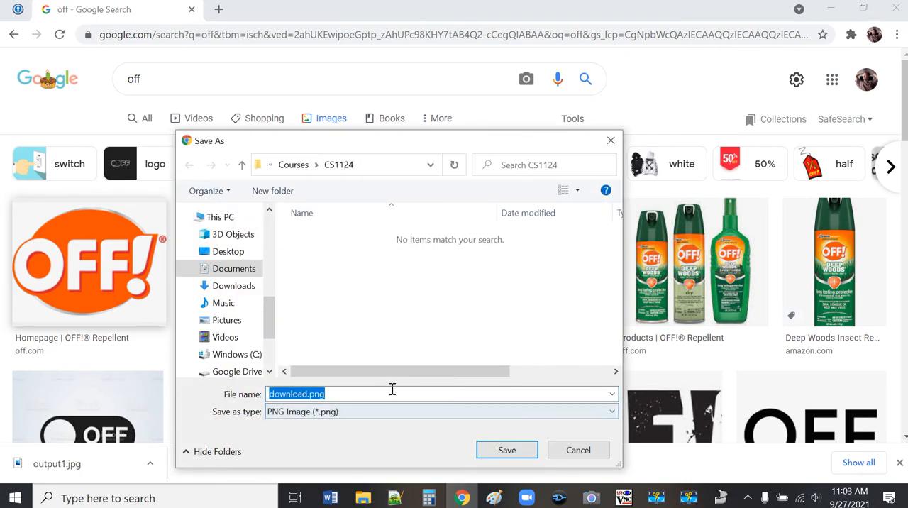
left_click(393, 389)
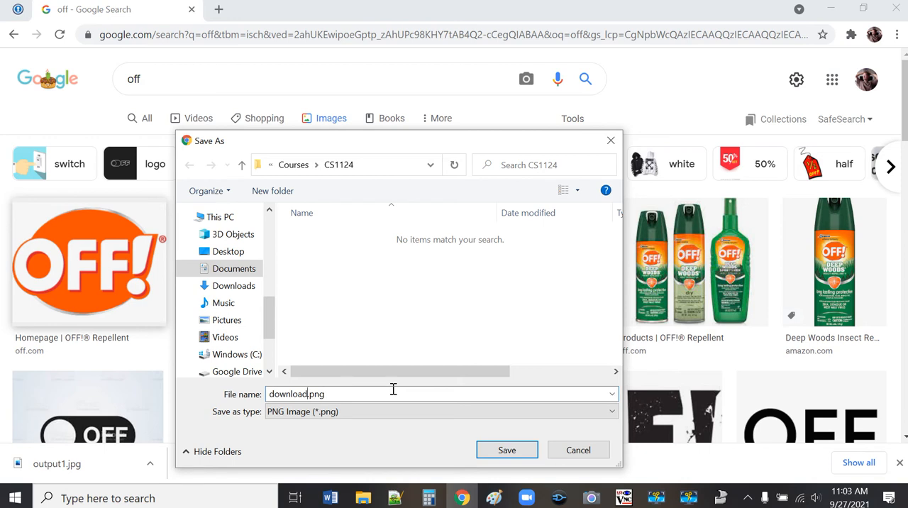
key("BackSpace")
key("BackSpace")
key("BackSpace")
key("BackSpace")
key("BackSpace")
key("BackSpace")
key("BackSpace")
key("BackSpace")
type("output")
type("9")
key("BackSpace")
type("0")
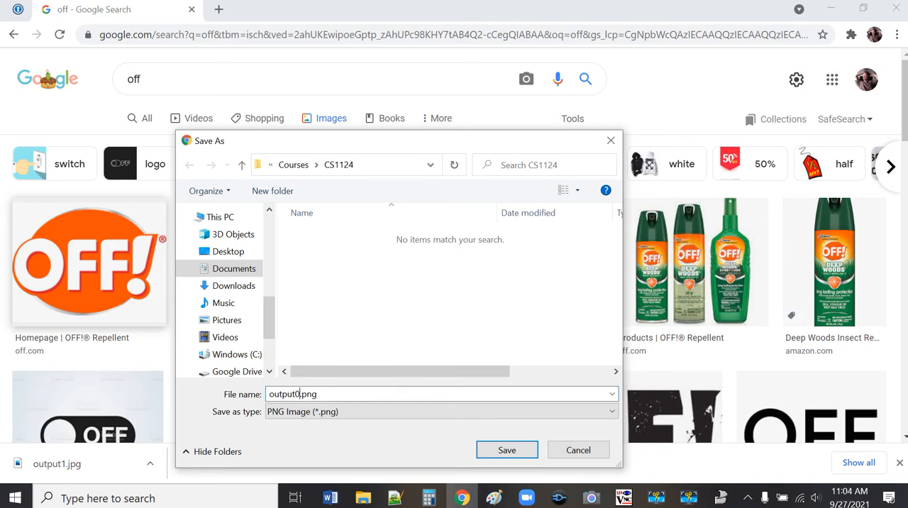
Step: Finish saving output0.png and close the browser window
left_click(506, 451)
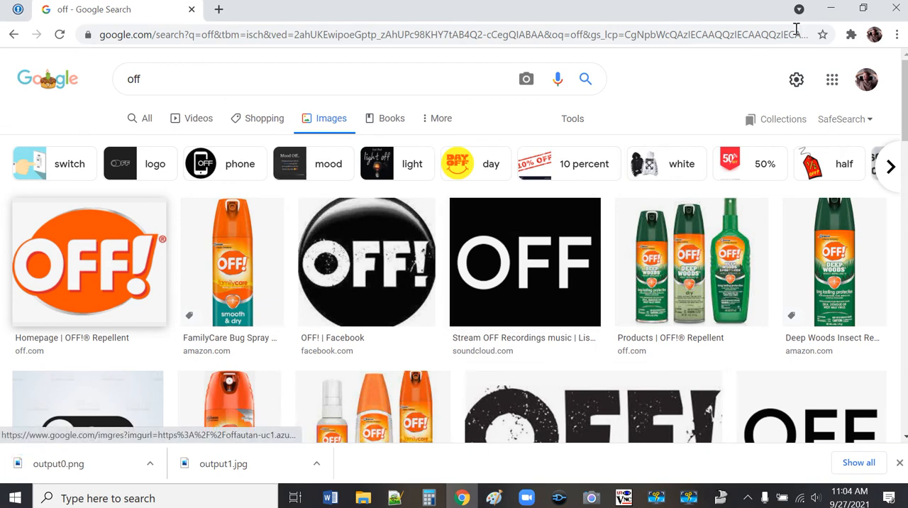
left_click(899, 8)
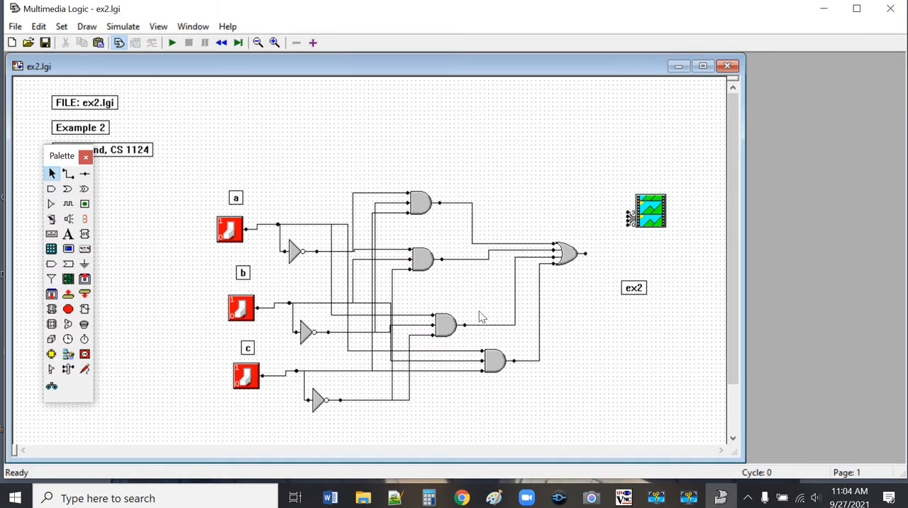
Step: Switch to File Explorer and open the folder containing the recent file output0.png
left_click(362, 497)
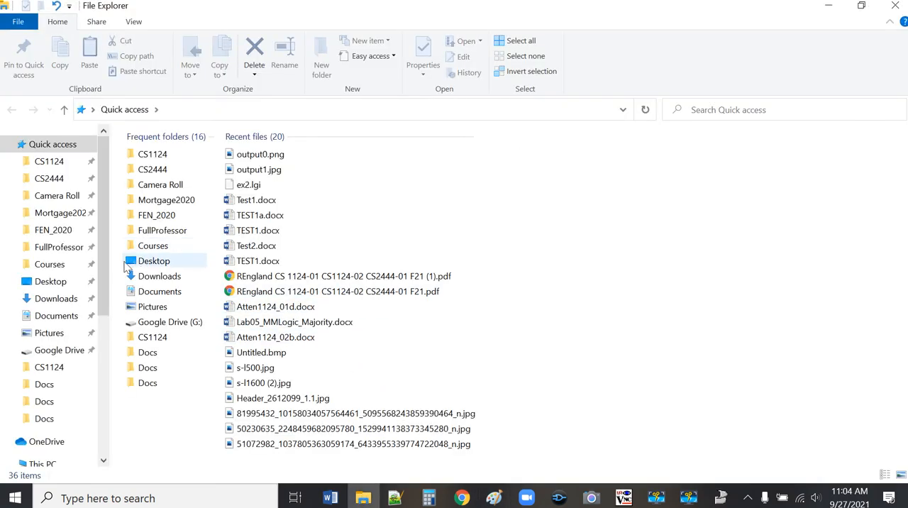
right_click(278, 156)
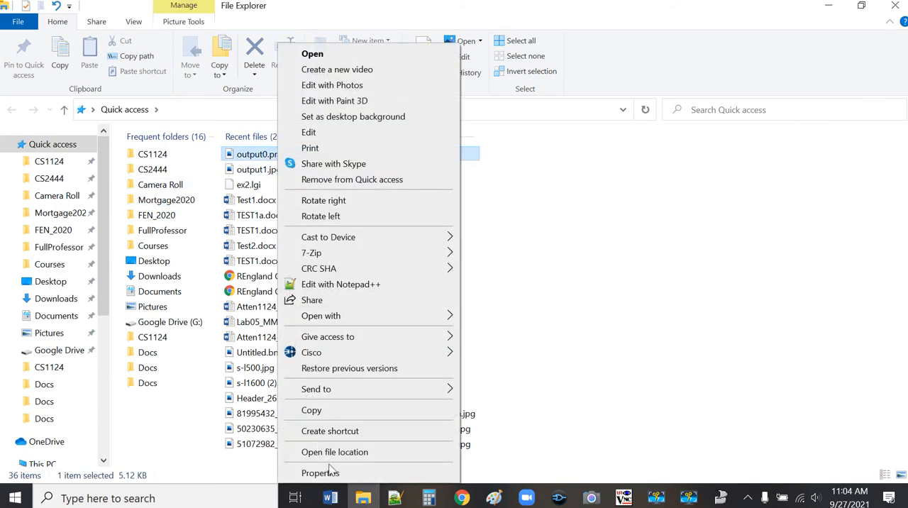
left_click(332, 452)
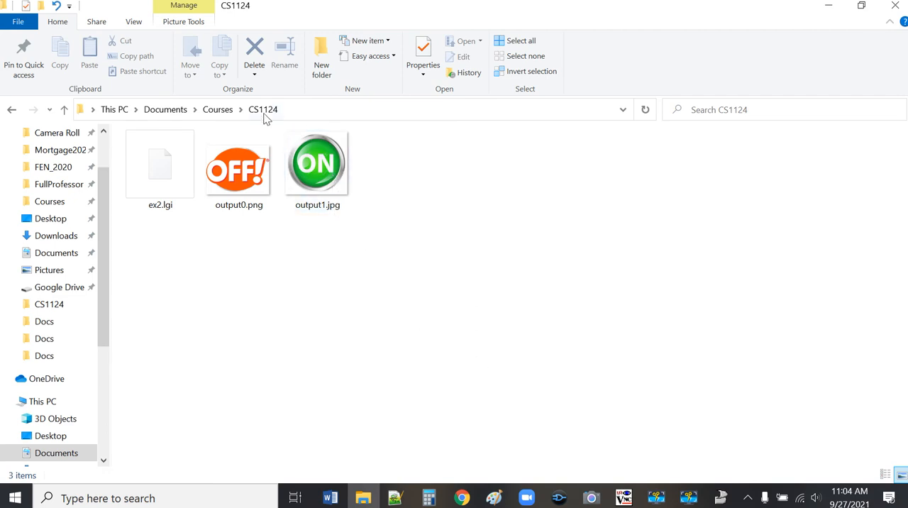
right_click(241, 176)
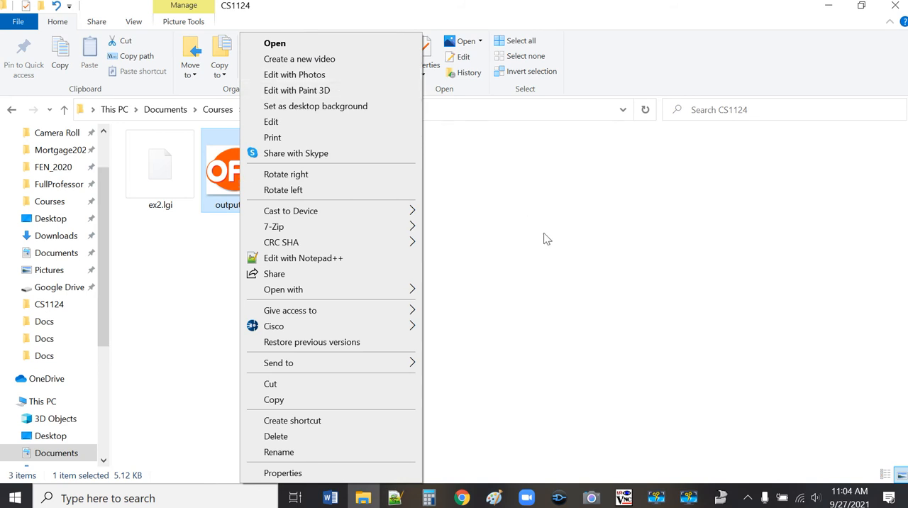
left_click(534, 310)
Step: Switch to Paint and open output0.png from the CS1124 folder under Documents > Courses
left_click(494, 498)
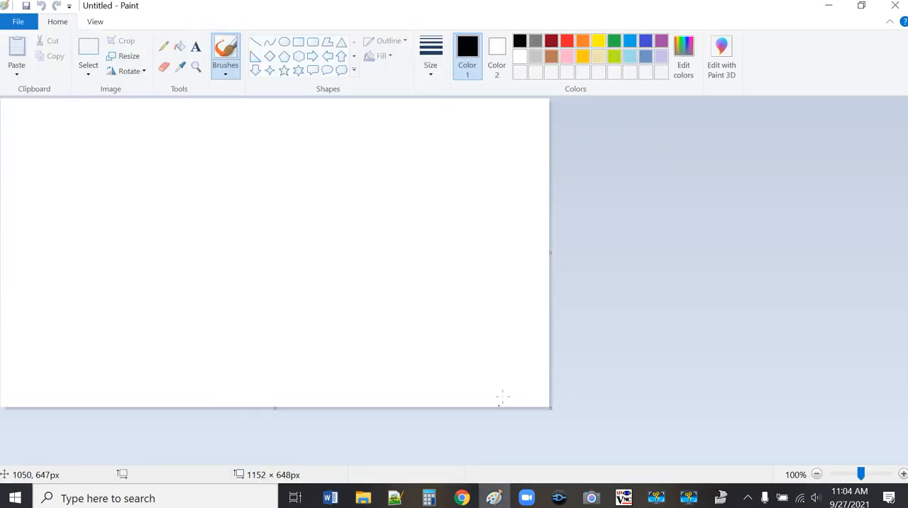
left_click(18, 21)
left_click(39, 76)
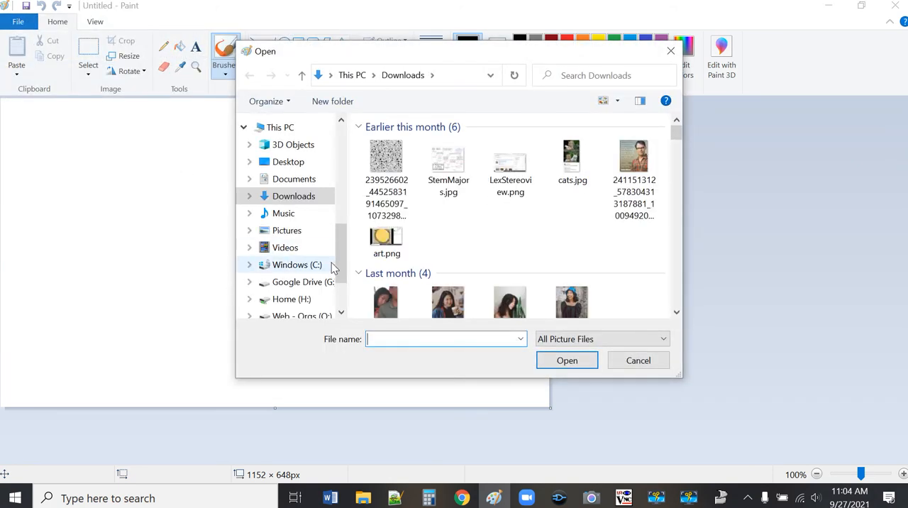
left_click_drag(347, 257, 340, 202)
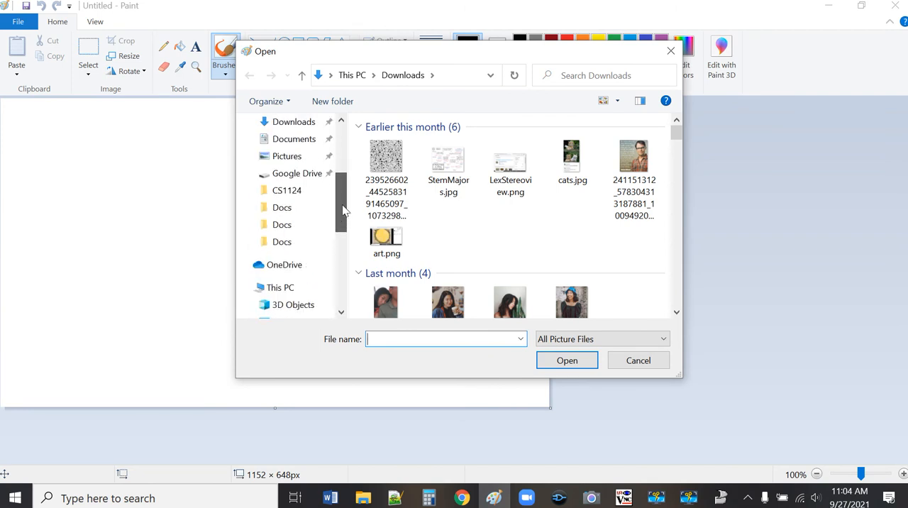
left_click(291, 142)
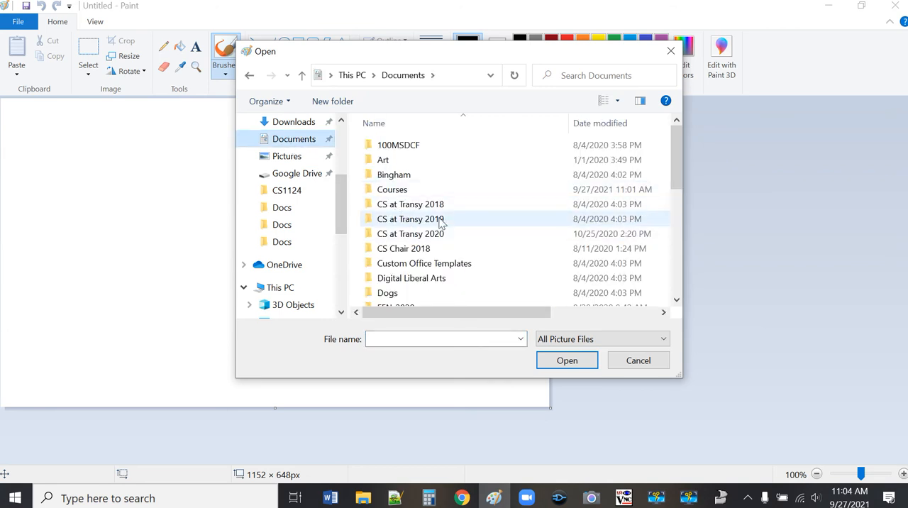
scroll(437, 222, "down", 2)
scroll(438, 222, "up", 1)
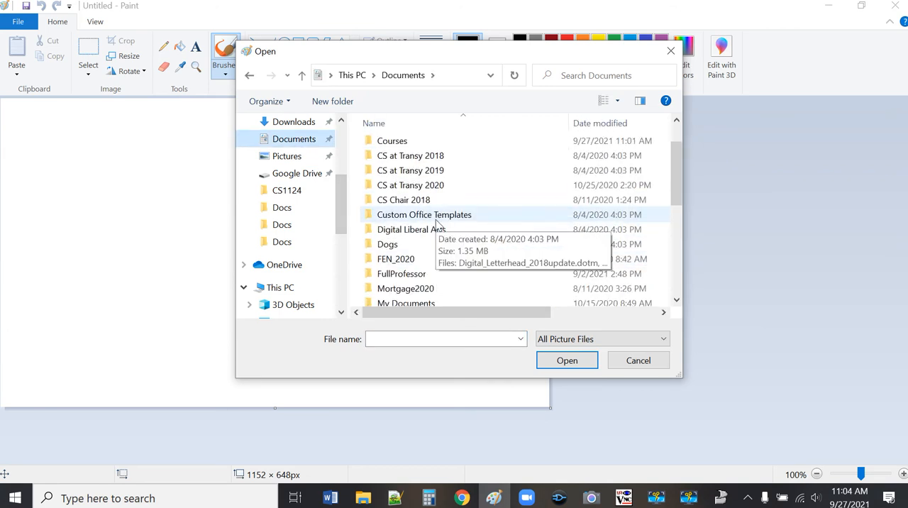
double_click(388, 142)
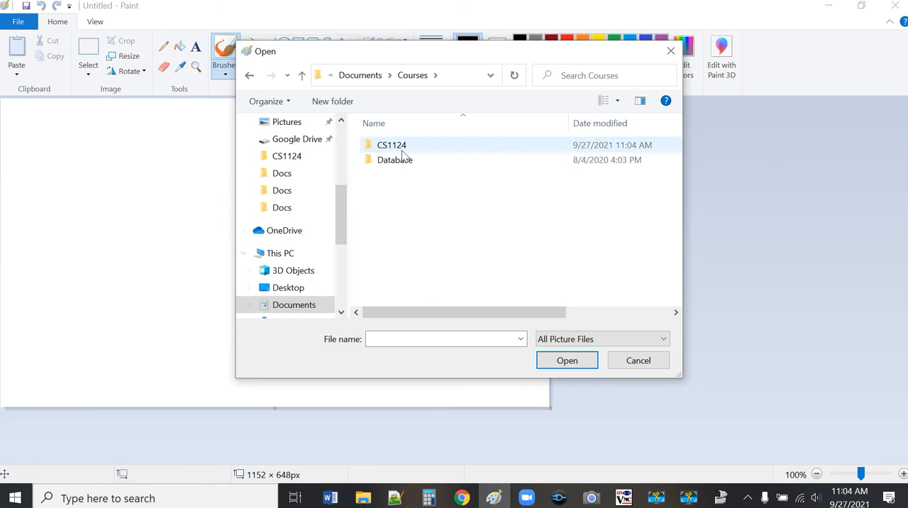
double_click(402, 152)
left_click(400, 162)
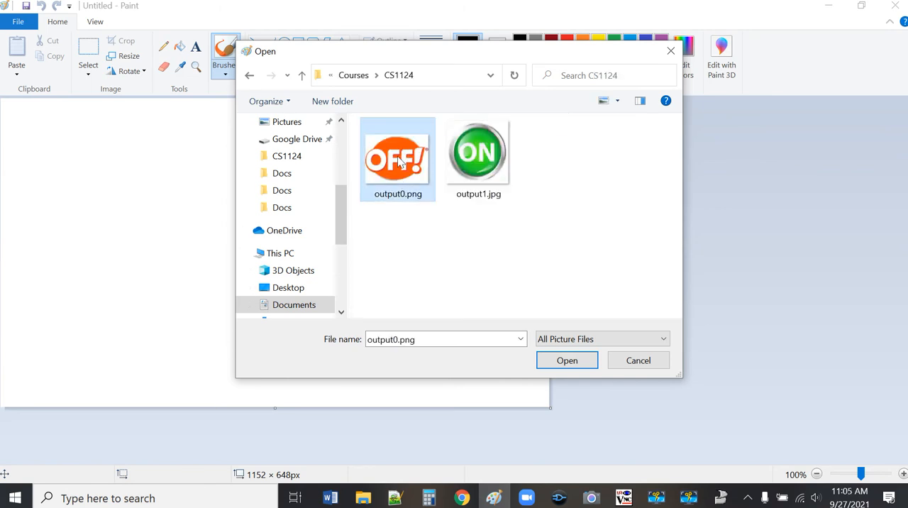
double_click(399, 162)
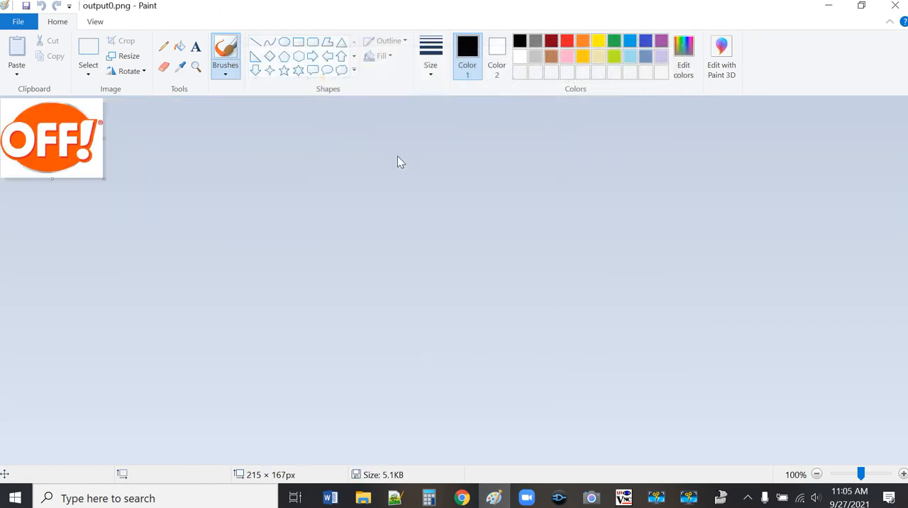
Step: Save the OFF! image as a 24-bit bitmap named output0.bmp in the CS1124 folder
left_click(14, 25)
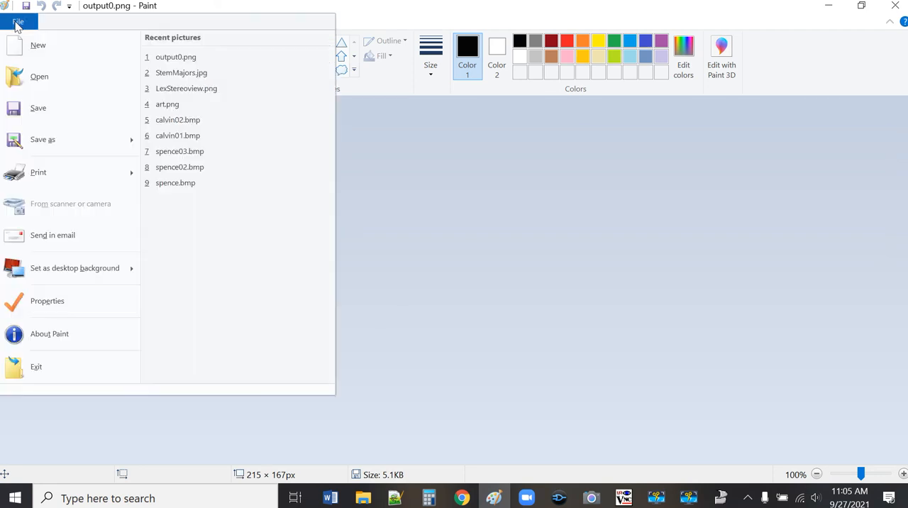
mouse_move(95, 134)
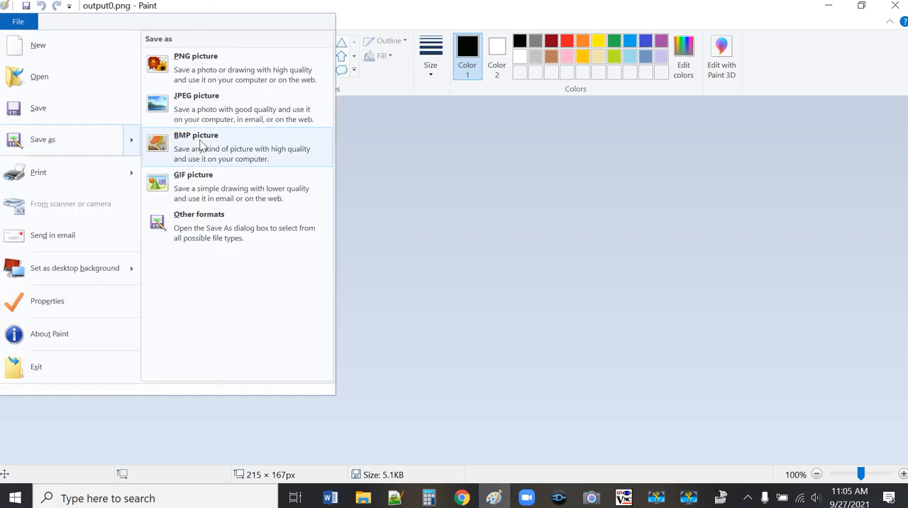
left_click(275, 155)
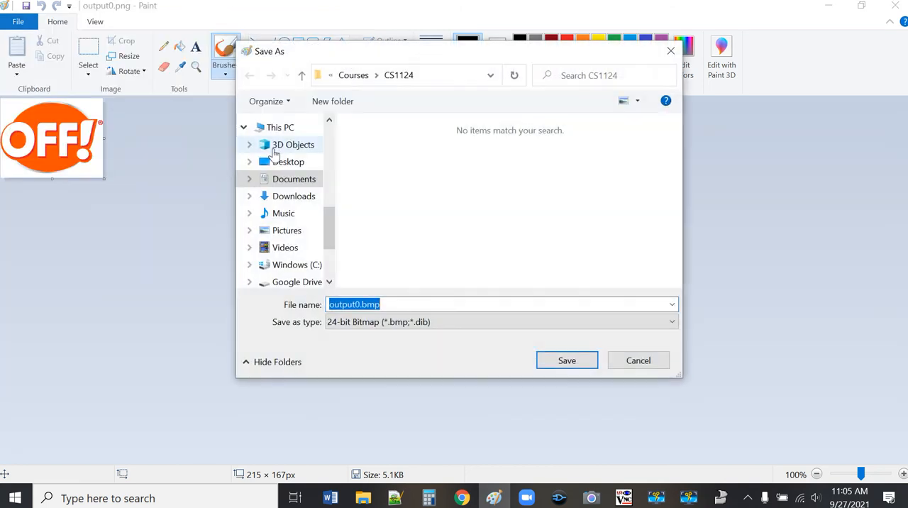
left_click(563, 362)
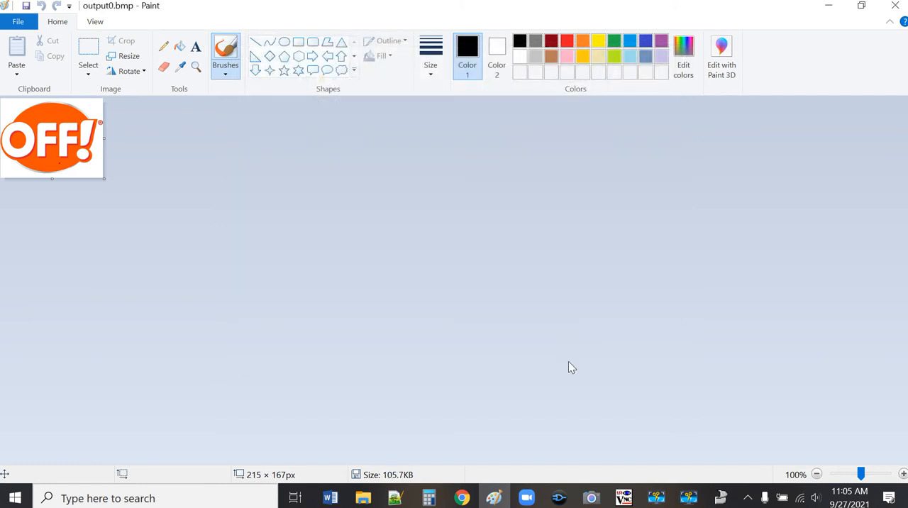
Step: Open output1.jpg from the CS1124 folder under Documents > Courses
left_click(18, 21)
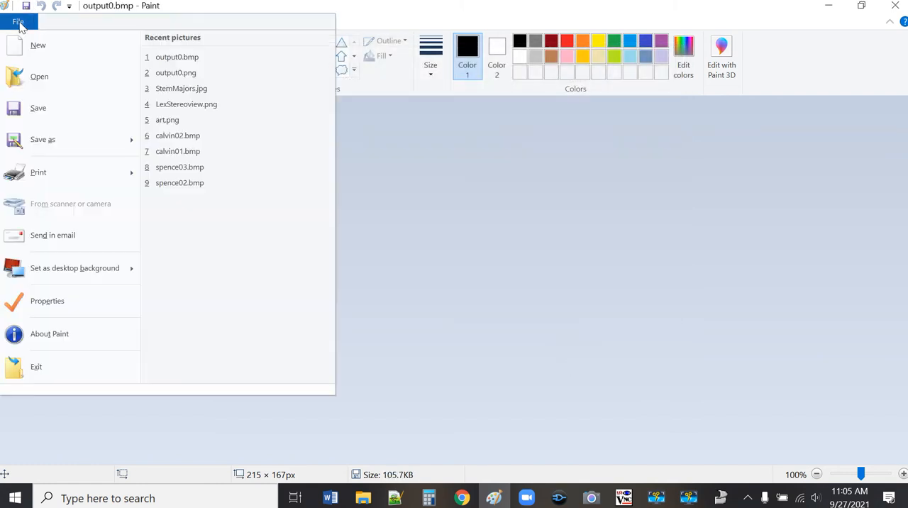
left_click(39, 78)
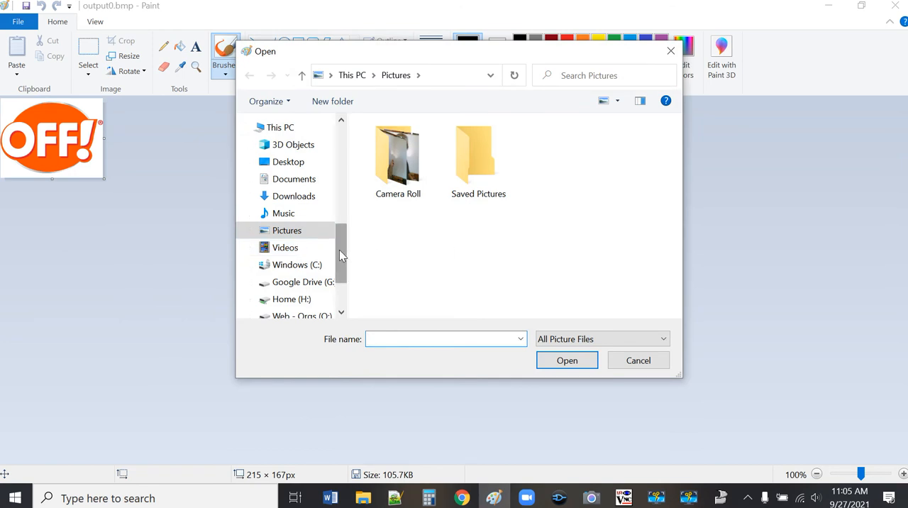
left_click_drag(339, 249, 336, 132)
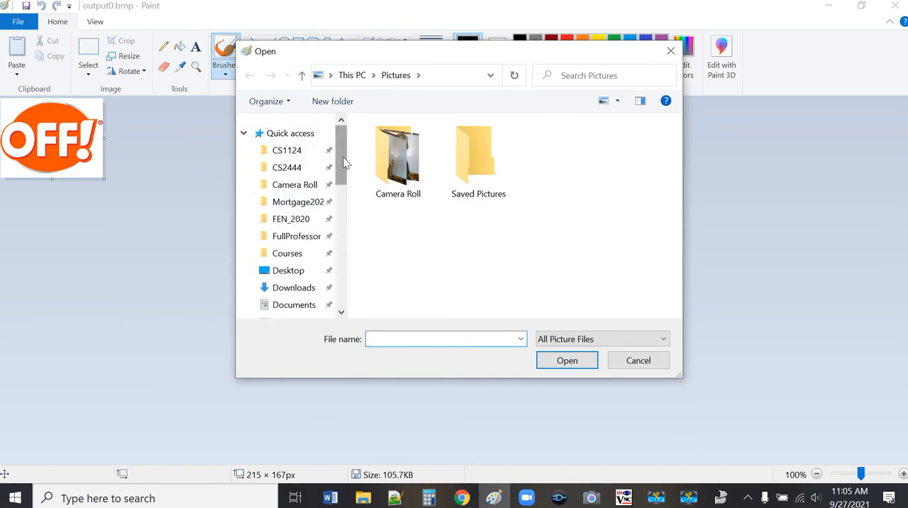
left_click(337, 213)
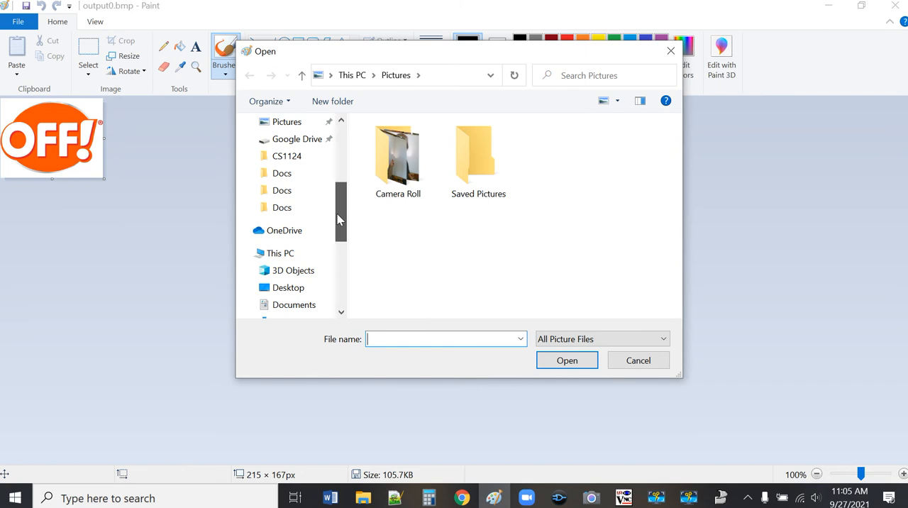
left_click_drag(337, 213, 347, 176)
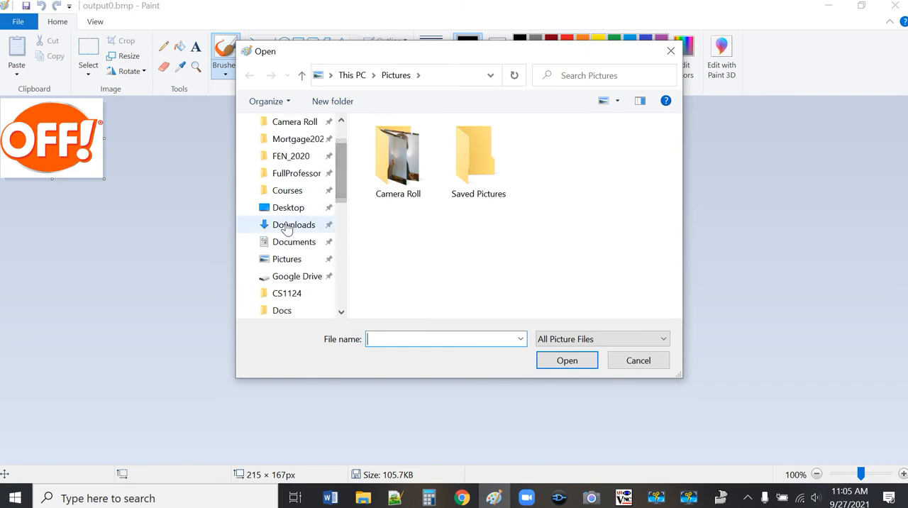
left_click(290, 242)
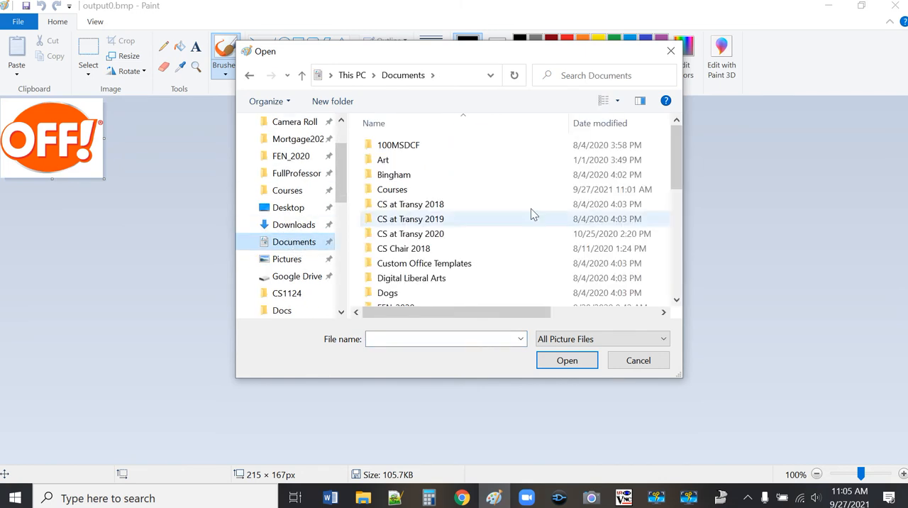
double_click(396, 190)
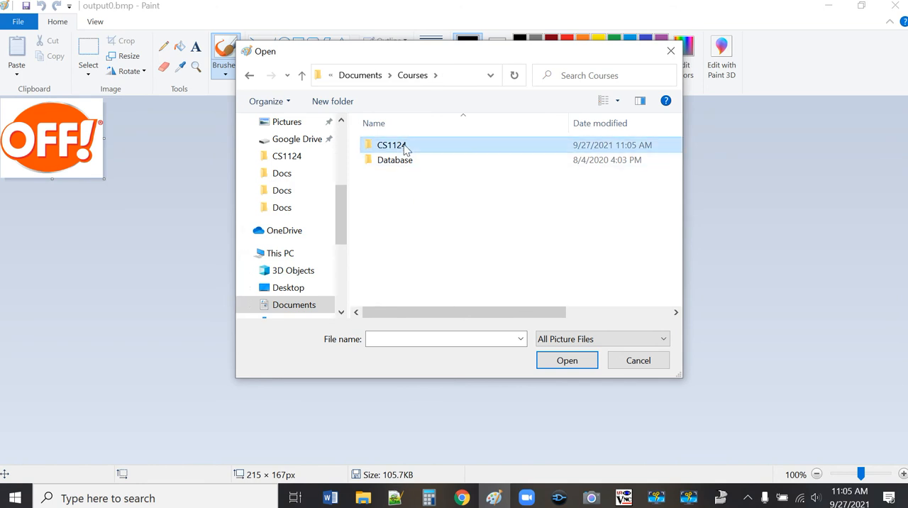
double_click(393, 146)
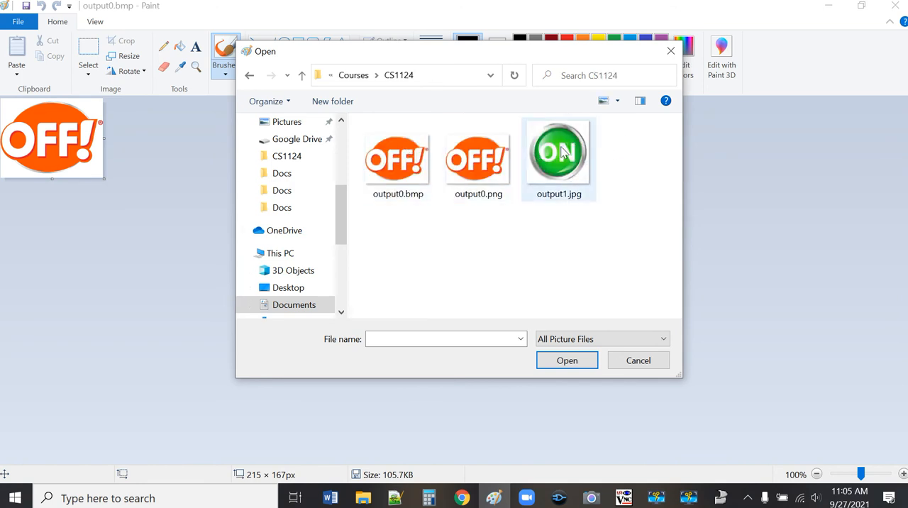
double_click(560, 153)
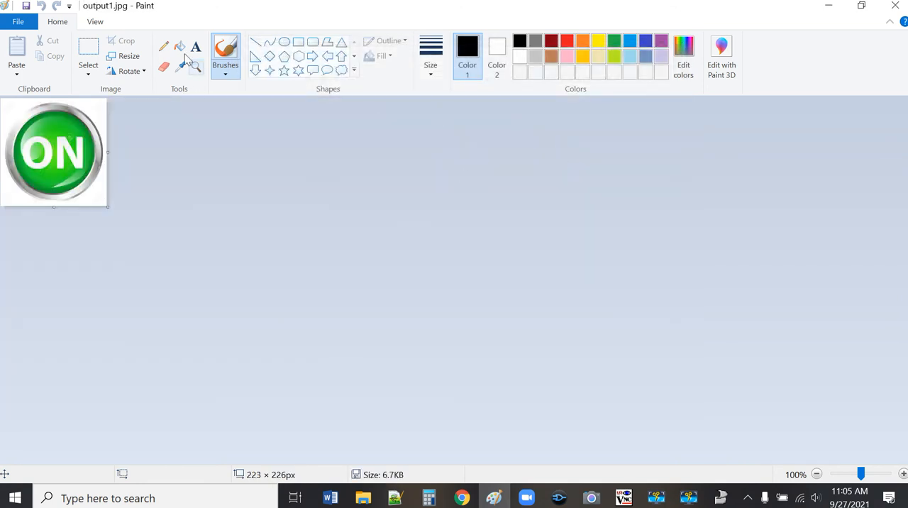
Step: Save the ON button image as a 24-bit bitmap named output1.bmp in the CS1124 folder and close Paint
left_click(20, 22)
mouse_move(59, 134)
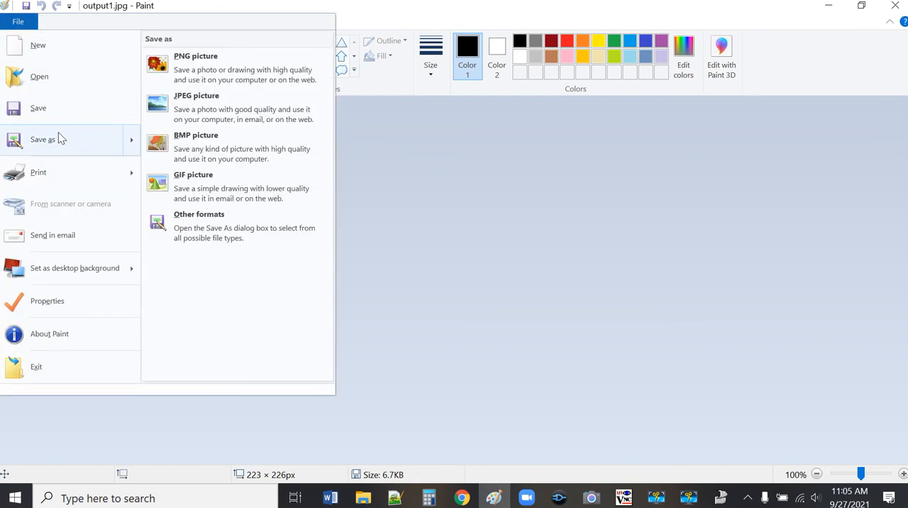
left_click(283, 139)
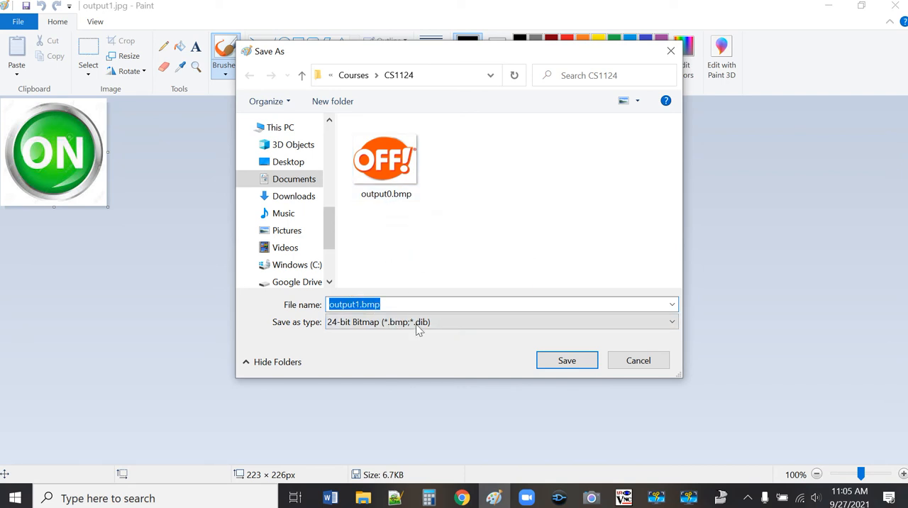
left_click(584, 363)
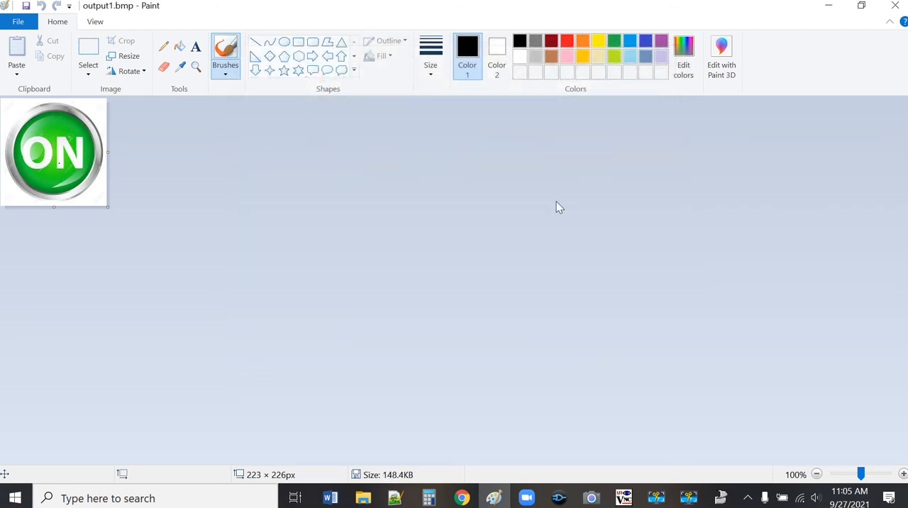
left_click(895, 6)
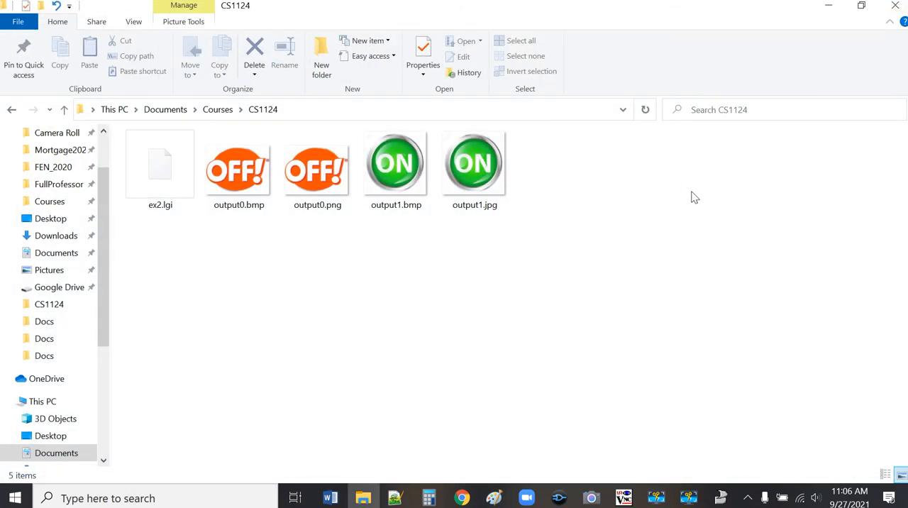
Step: Switch to Multimedia Logic and wire the OR gate's output to input 0 of the bitmap device
left_click(722, 499)
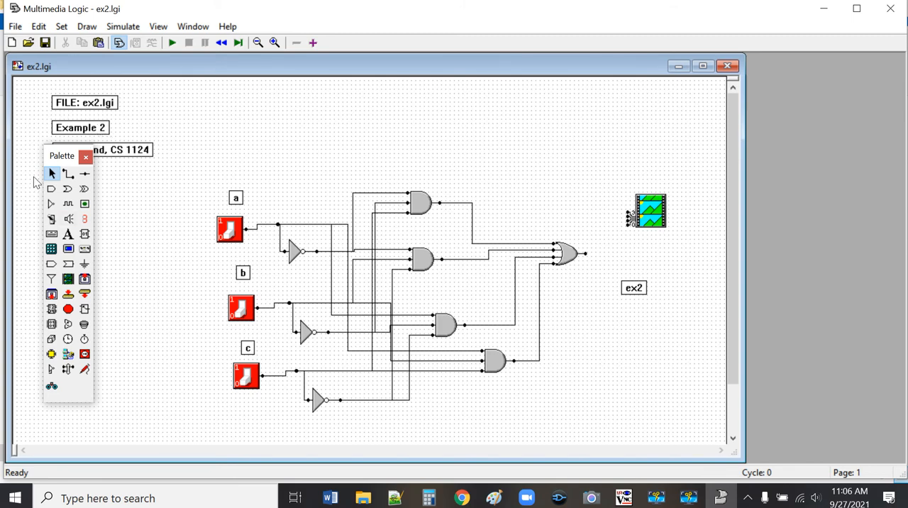
left_click(68, 174)
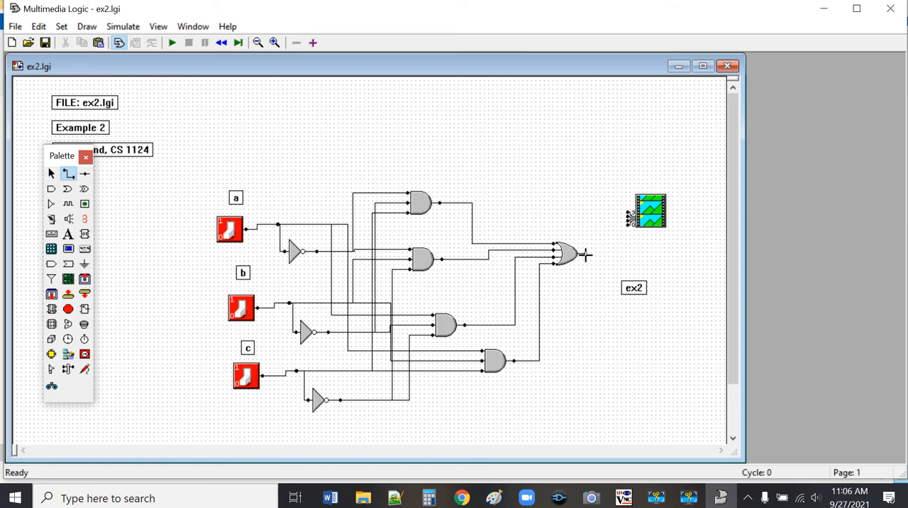
left_click_drag(585, 256, 630, 224)
left_click(275, 43)
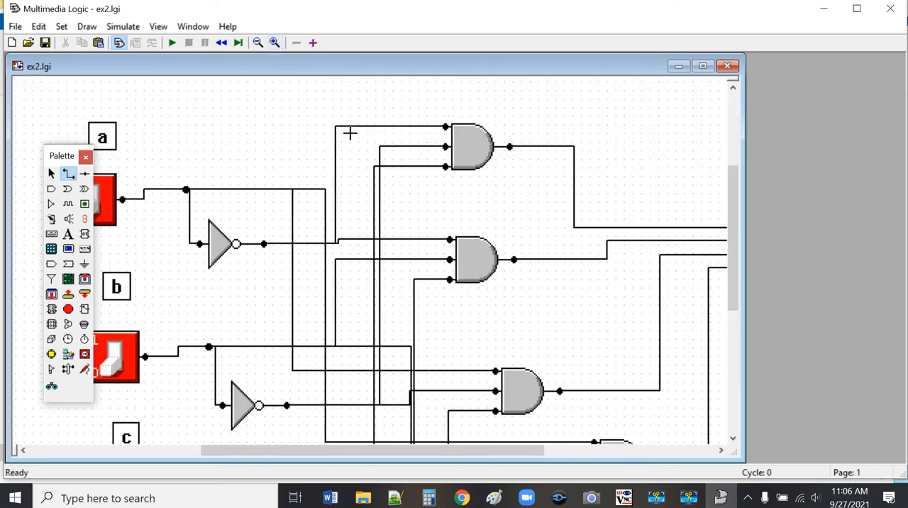
left_click(565, 452)
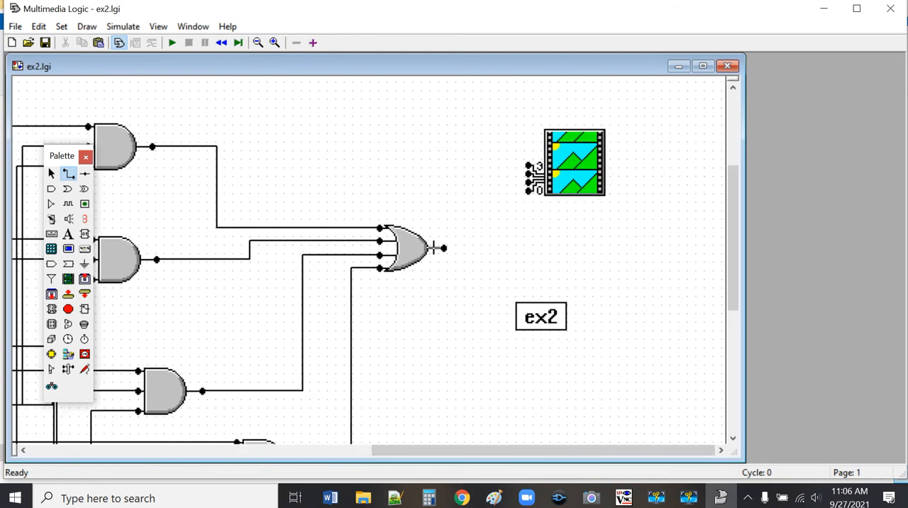
left_click_drag(442, 248, 526, 191)
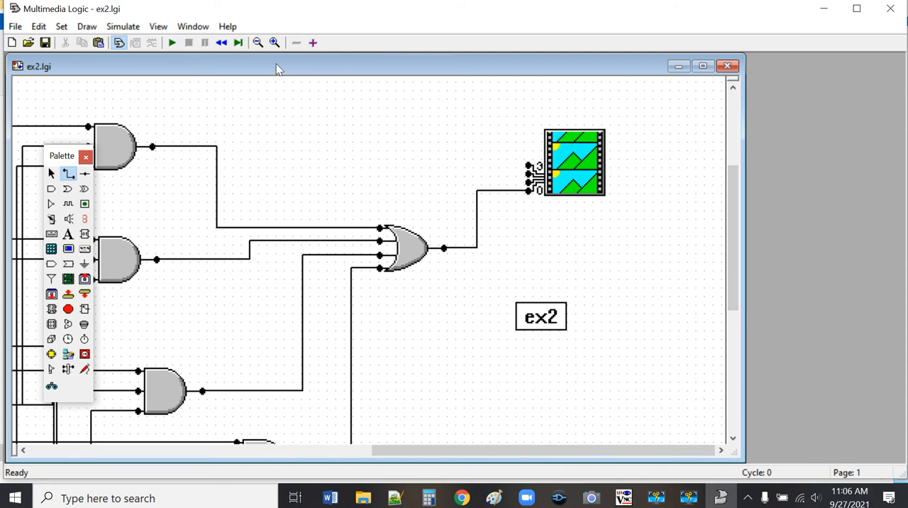
left_click(257, 43)
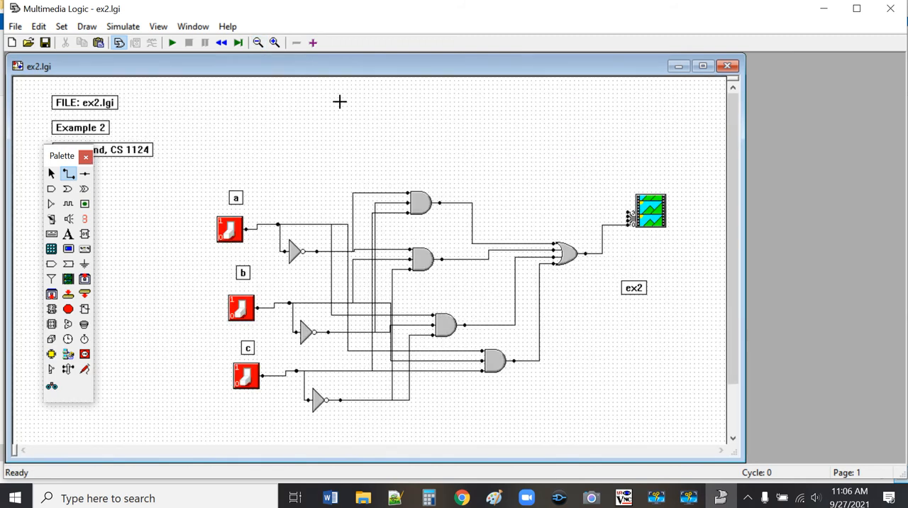
Step: Run and stop the simulation briefly, and set the bitmap device's filename to output0.bmp
left_click(171, 43)
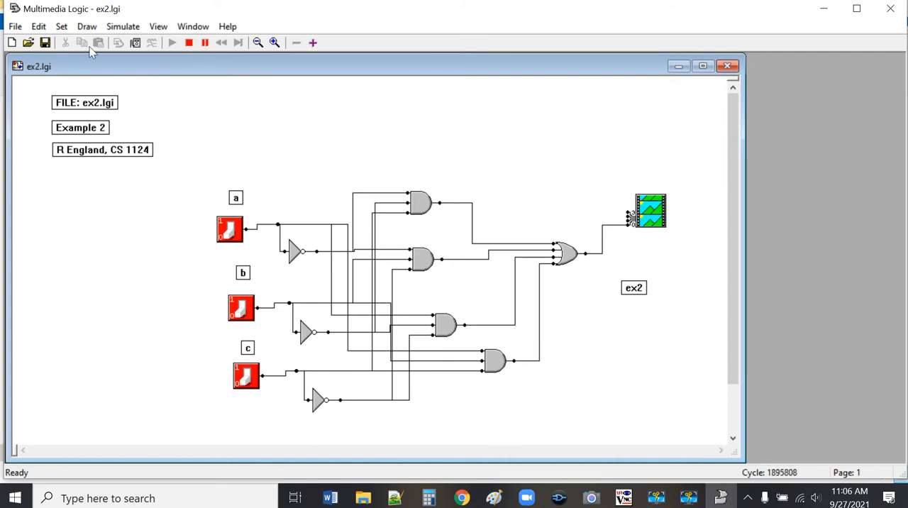
left_click(189, 42)
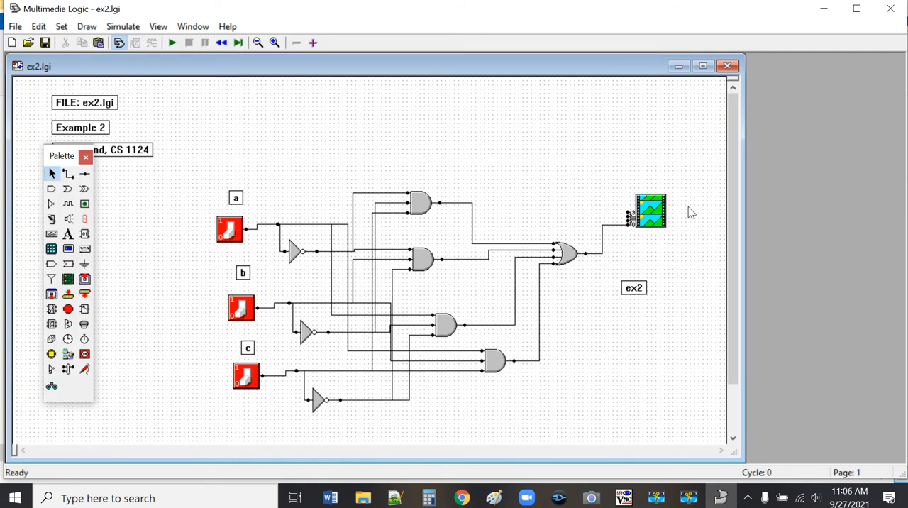
right_click(648, 219)
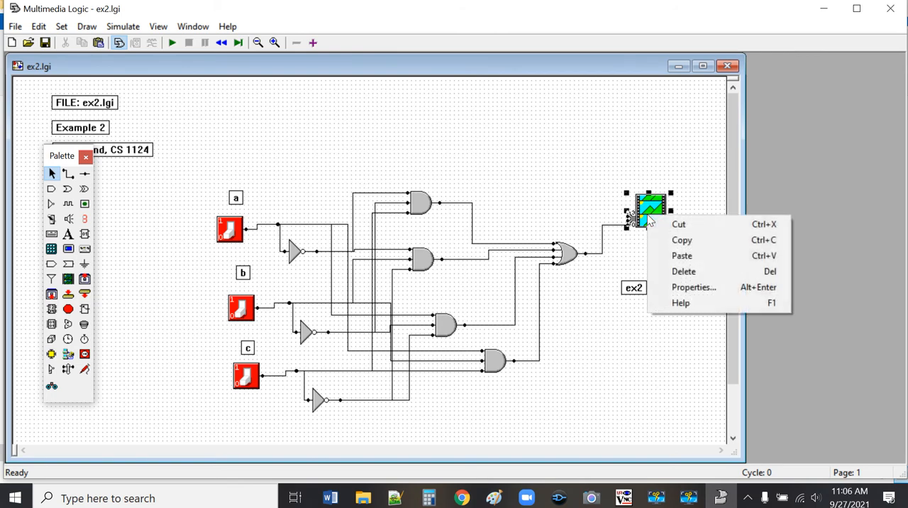
left_click(678, 288)
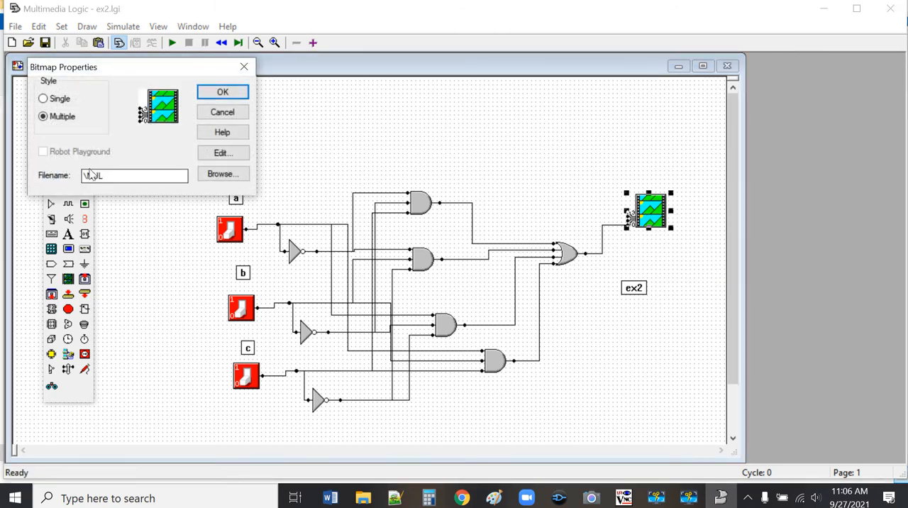
left_click(137, 177)
left_click(223, 93)
left_click(550, 151)
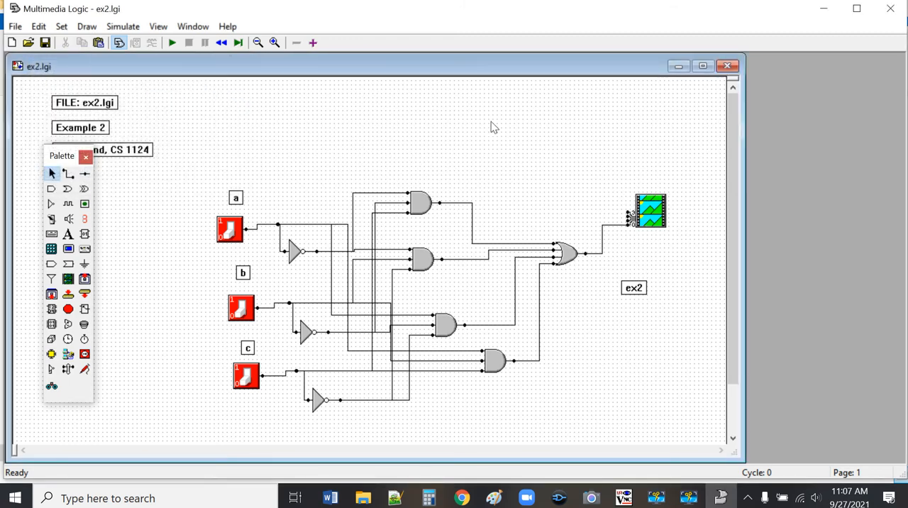
Step: Run the simulation in a widened circuit window and test the output with only switch c on and only switch b on
left_click(173, 43)
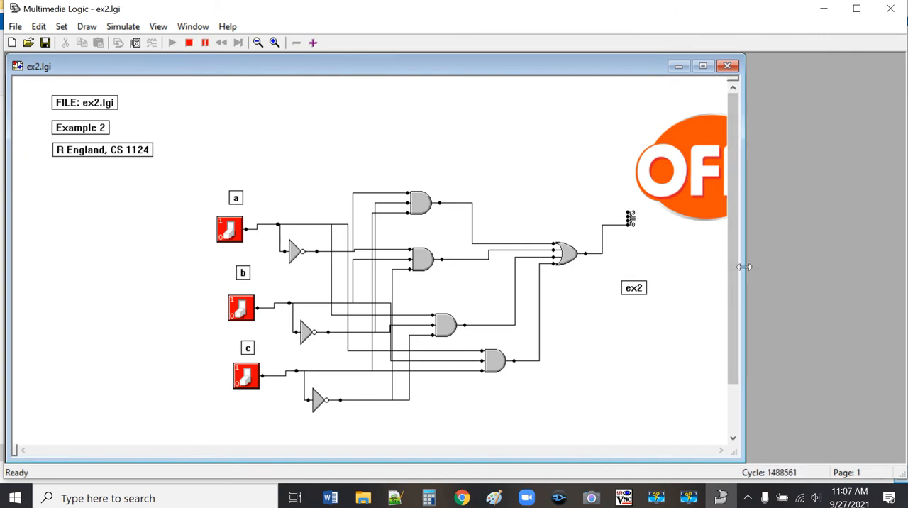
left_click_drag(742, 267, 879, 263)
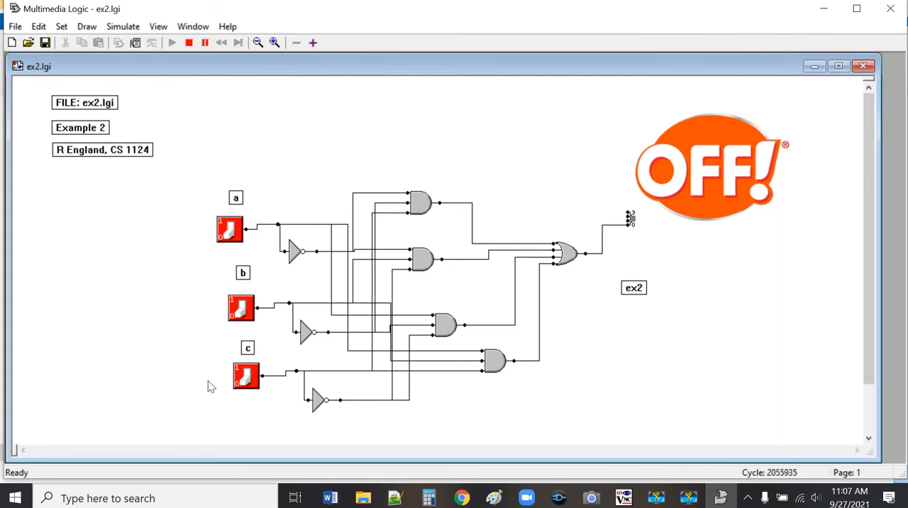
left_click(252, 372)
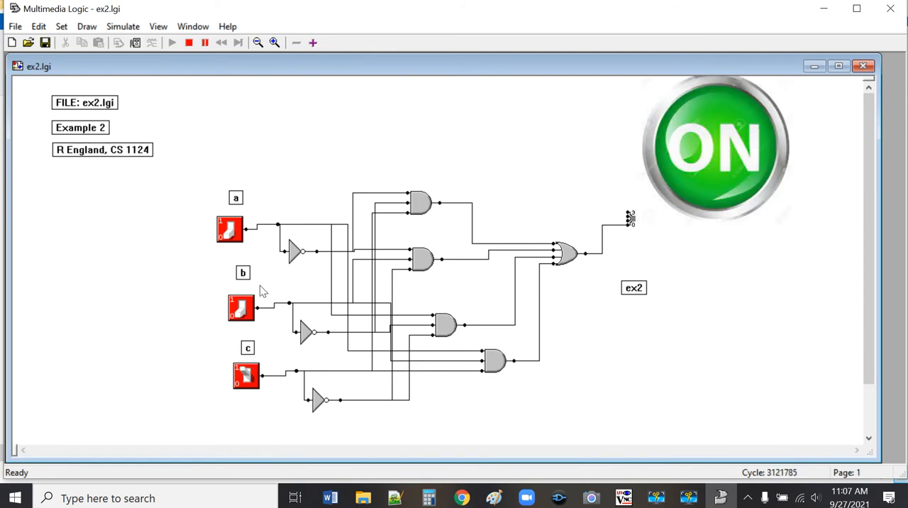
left_click(247, 311)
left_click(254, 379)
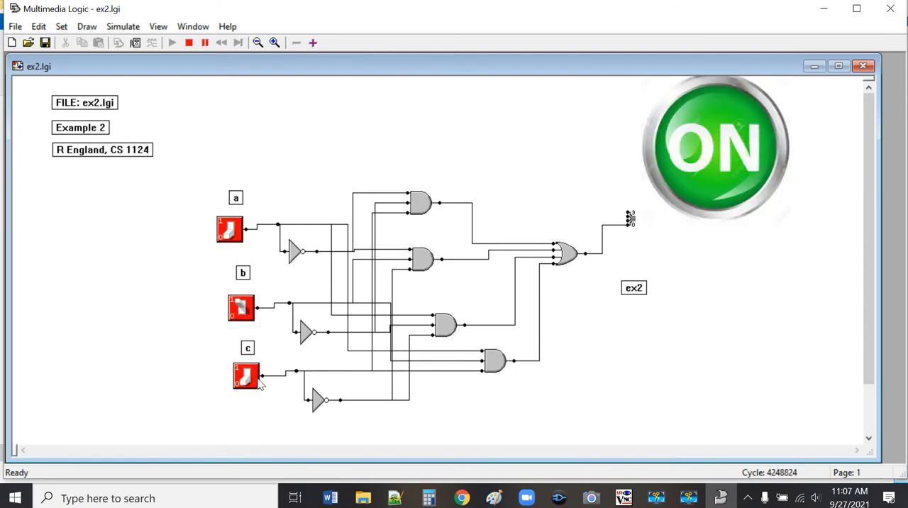
Step: Test the output with a and b, a and c, and all three switches on, ending with every switch at 0
left_click(232, 228)
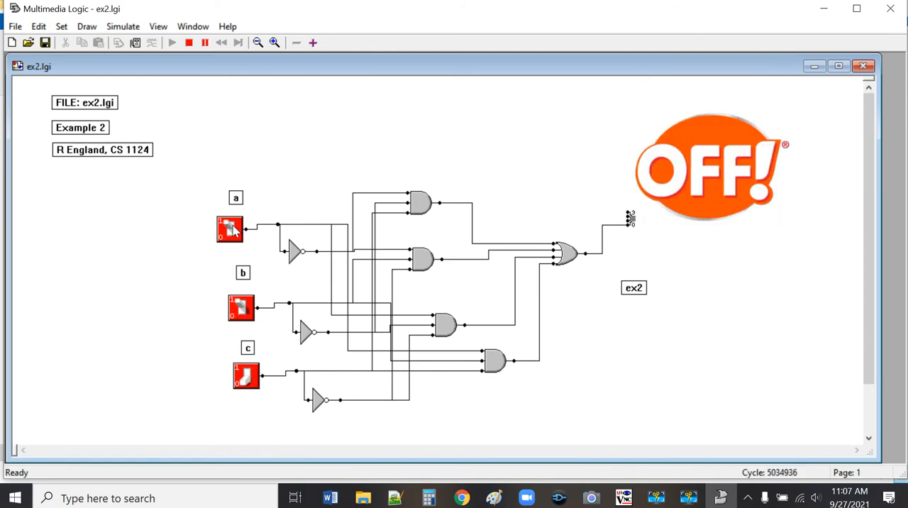
left_click(242, 307)
left_click(247, 378)
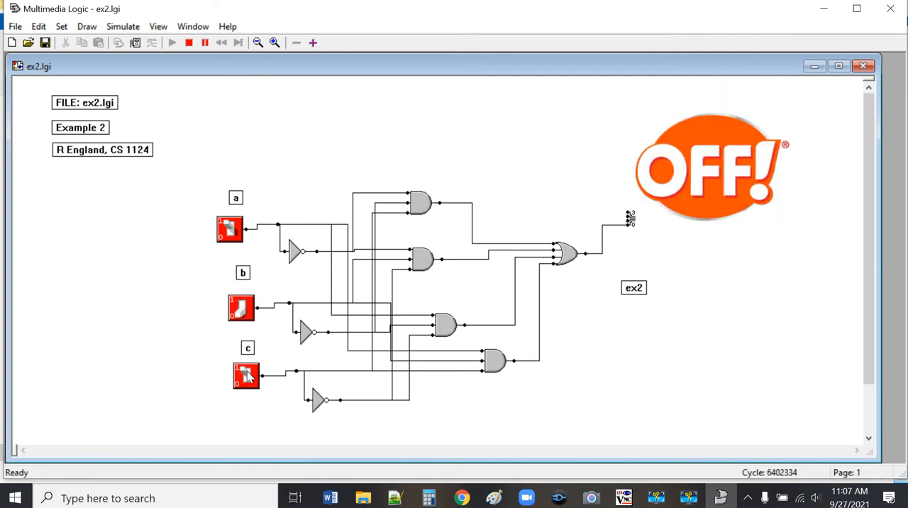
left_click(241, 309)
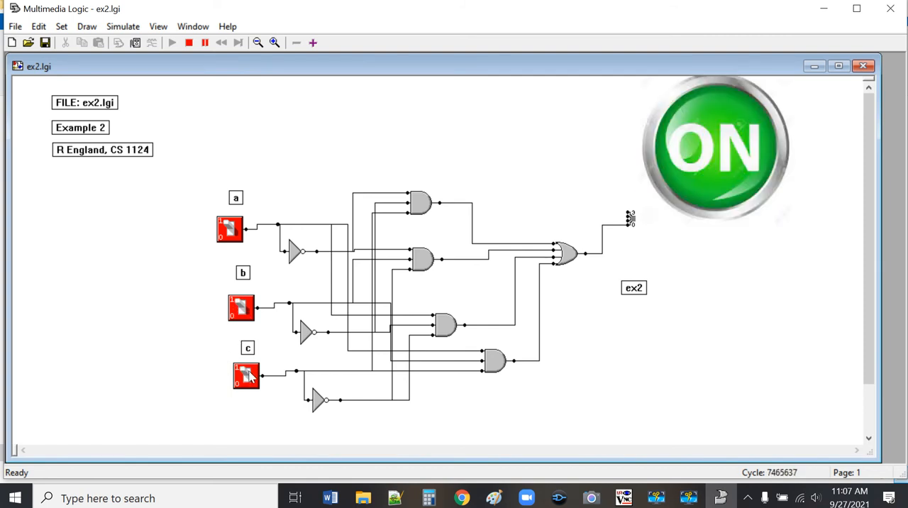
left_click(249, 375)
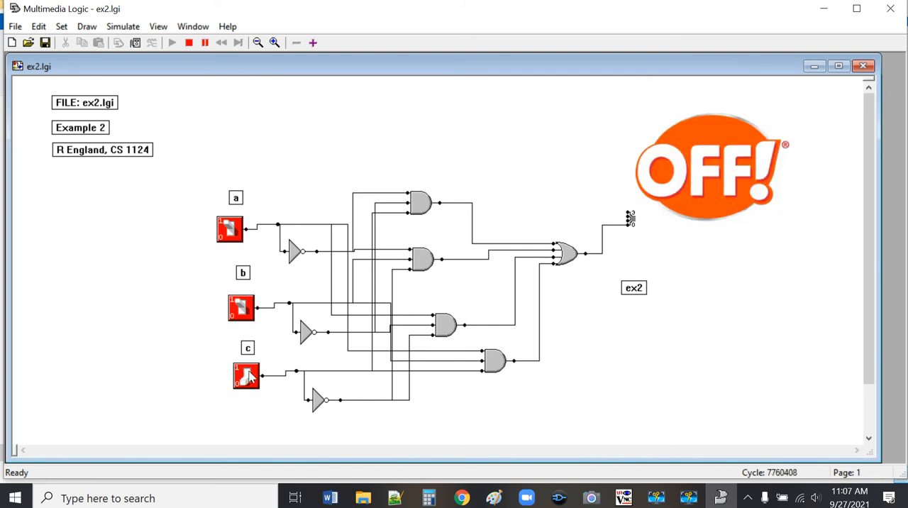
left_click(232, 231)
left_click(241, 308)
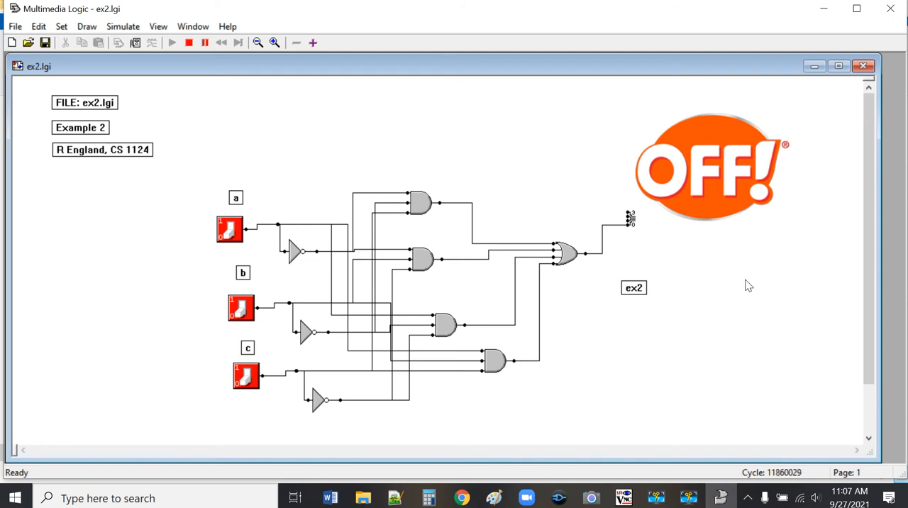
Step: Stop the simulation and move the OR gate left so it clears the OFF! bitmap image
left_click(189, 44)
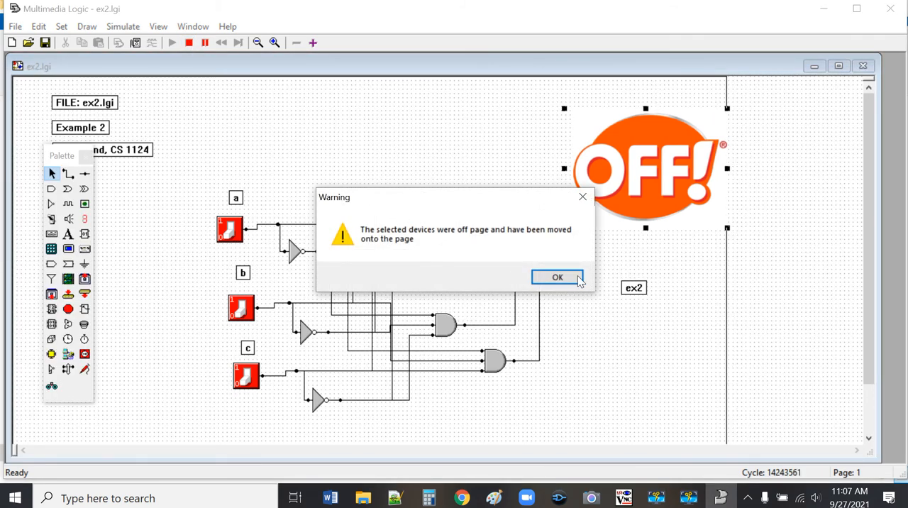
left_click(579, 278)
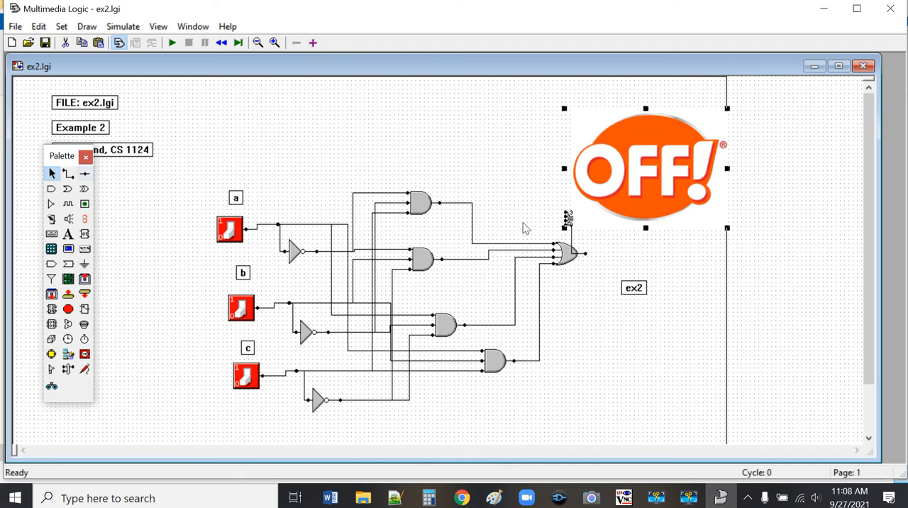
left_click_drag(564, 260, 507, 261)
left_click(532, 101)
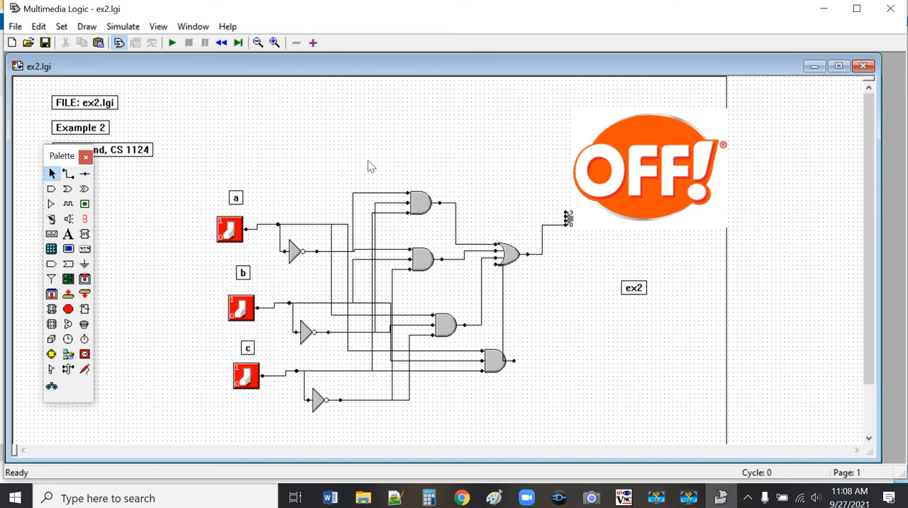
Step: Cut all the gates, wires and nodes between the switches and the bitmap device, and paste them onto page 2
left_click_drag(264, 135, 554, 420)
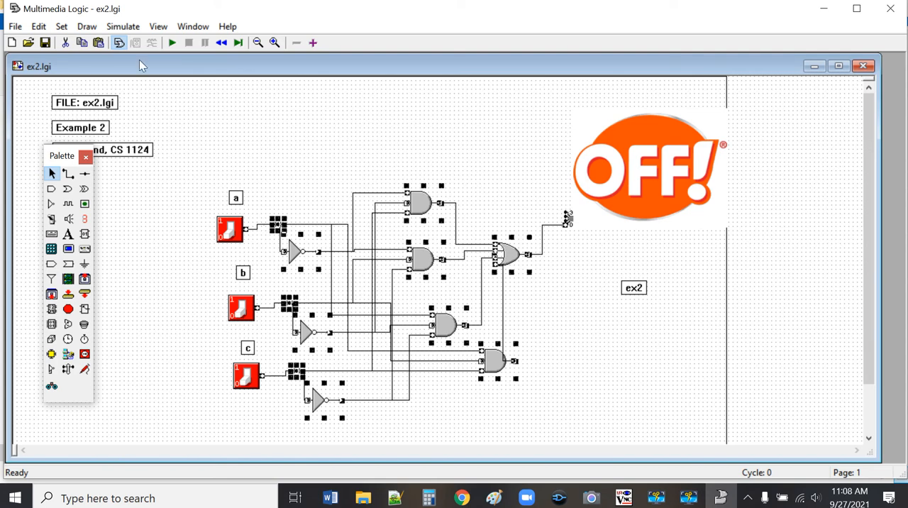
left_click(66, 44)
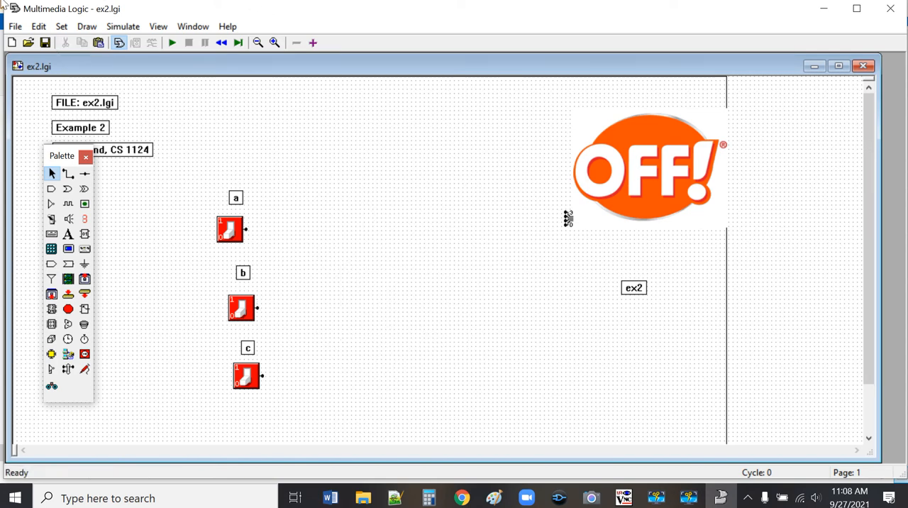
left_click(312, 42)
right_click(231, 245)
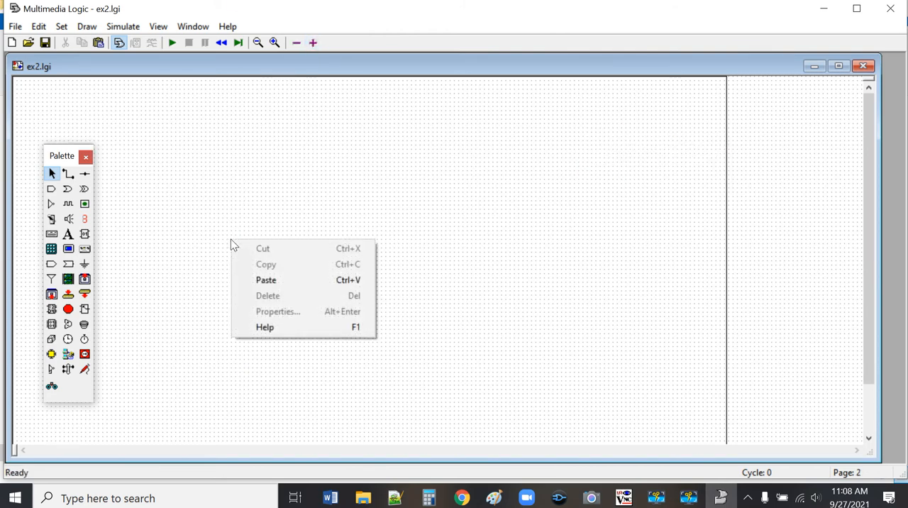
left_click(284, 280)
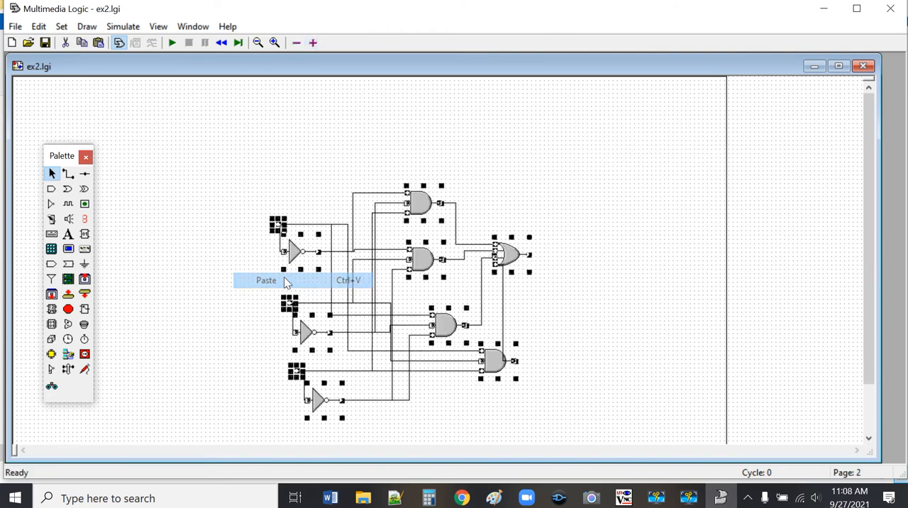
left_click(605, 317)
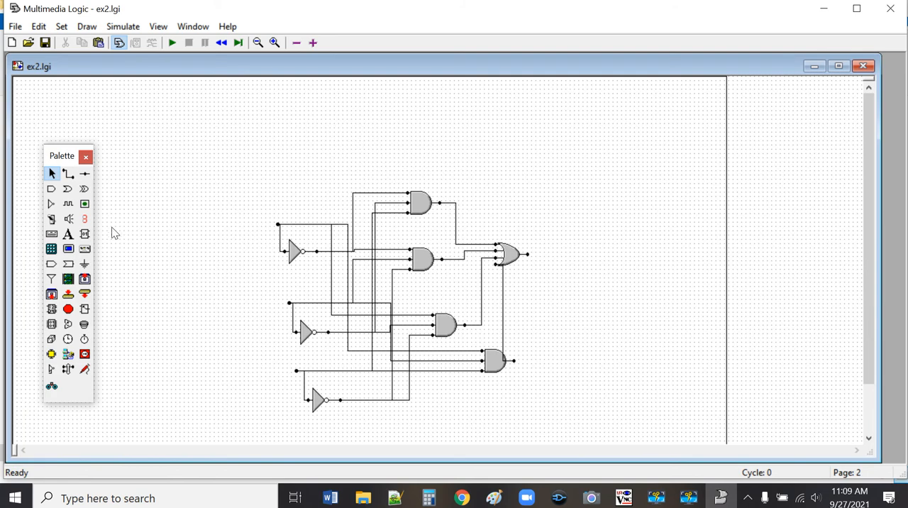
Step: Place three signal receivers on page 2, one beside each of the three input nodes
left_click(68, 263)
left_click(195, 226)
left_click(207, 307)
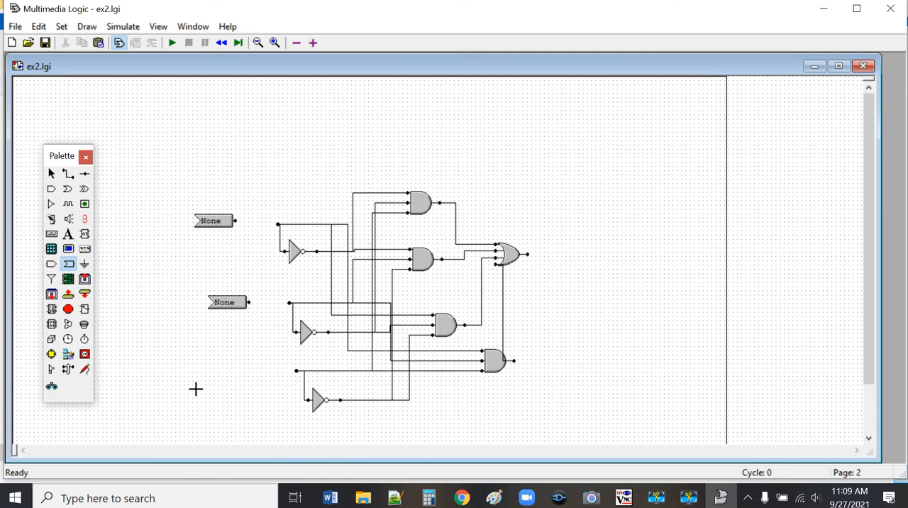
left_click(203, 378)
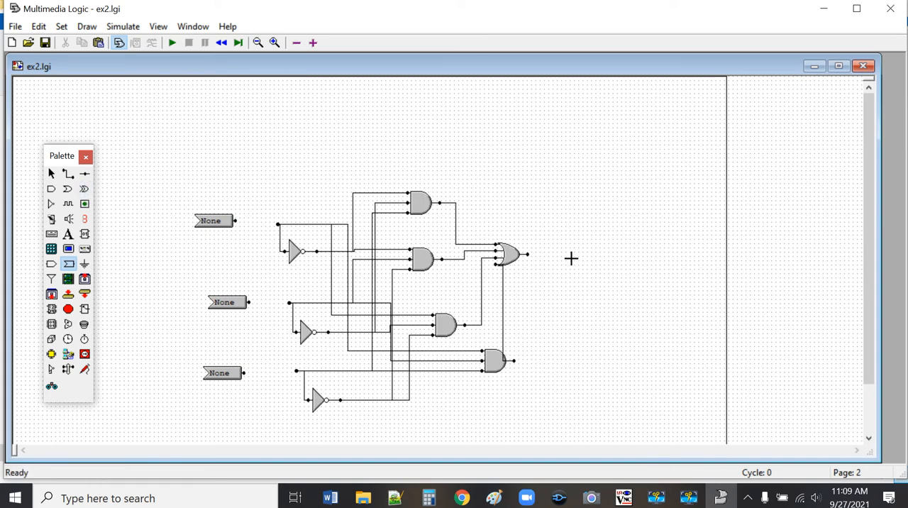
Step: Place a signal sender to the right of the OR gate and move the gate closer to it
left_click(50, 267)
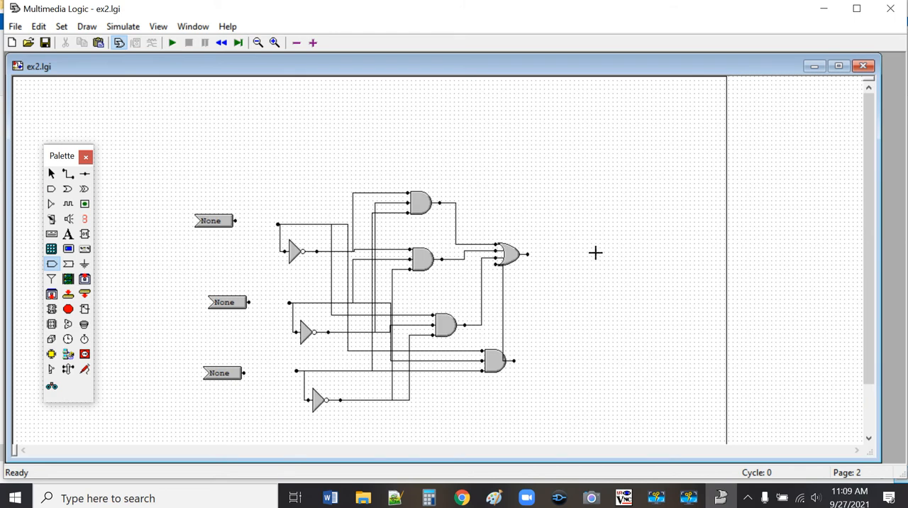
left_click(598, 253)
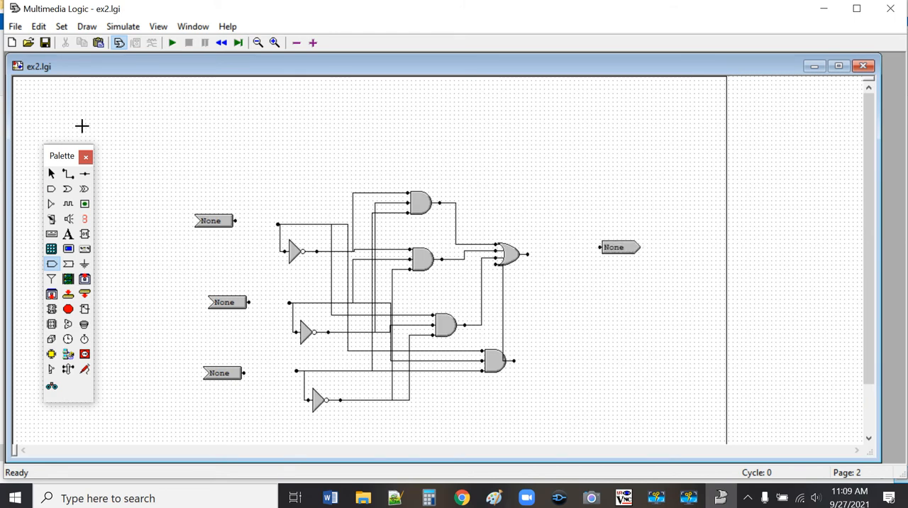
left_click(51, 174)
left_click_drag(514, 256, 547, 253)
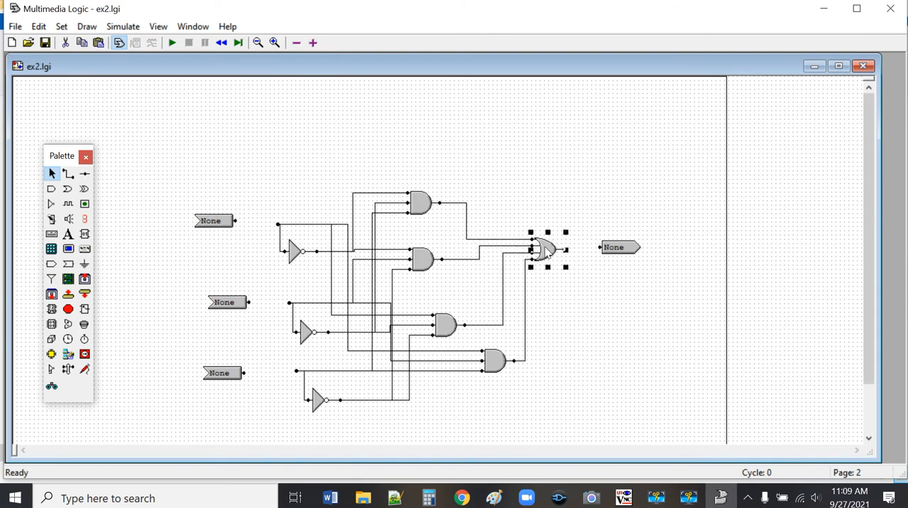
Step: Wire the OR gate's output to the signal sender, and each of the three signal receivers to its neighbouring input node
left_click(296, 179)
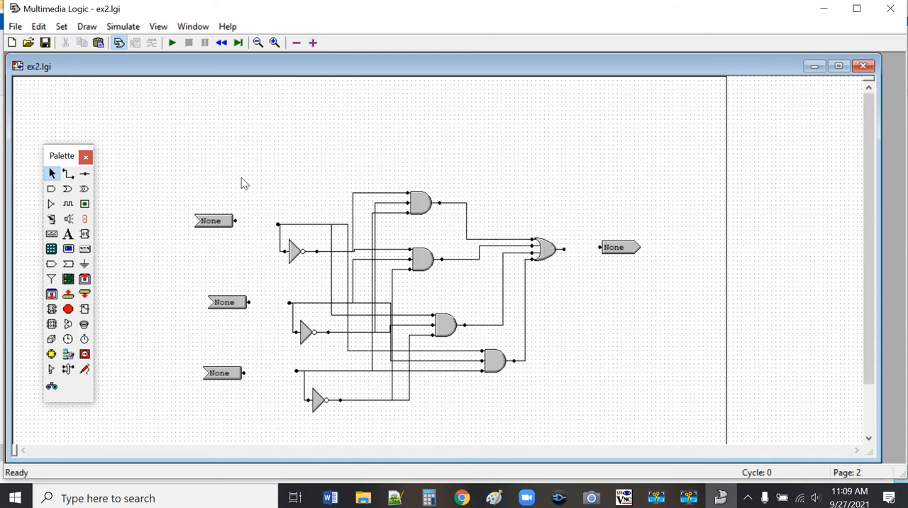
left_click(68, 173)
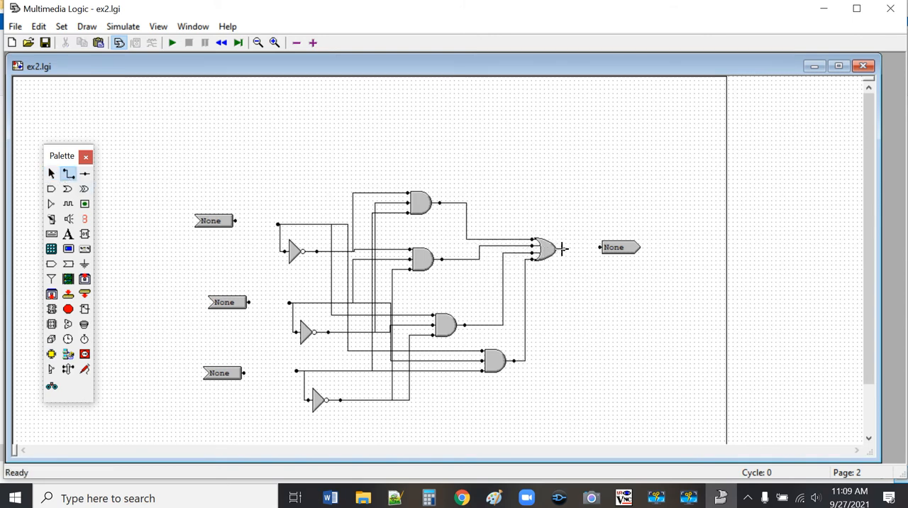
left_click_drag(562, 248, 599, 247)
left_click_drag(243, 374, 296, 370)
left_click_drag(247, 302, 290, 304)
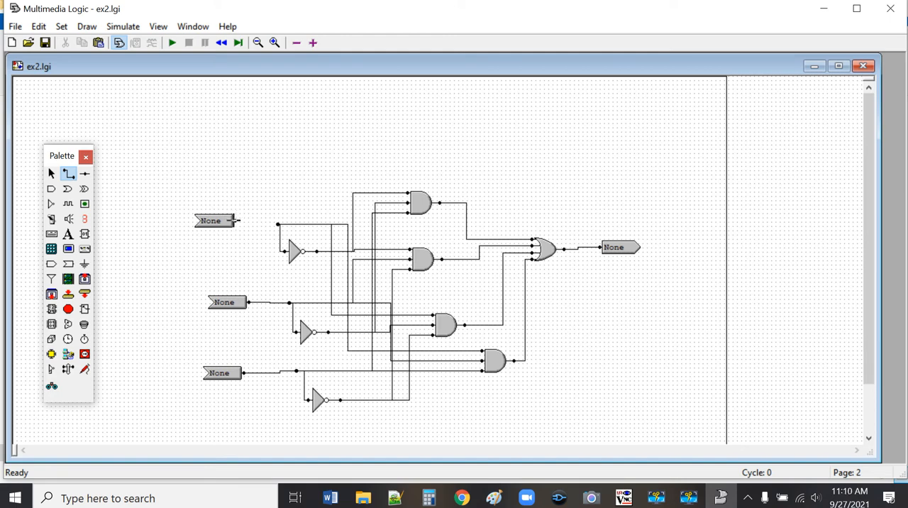
left_click_drag(235, 220, 277, 224)
left_click(52, 175)
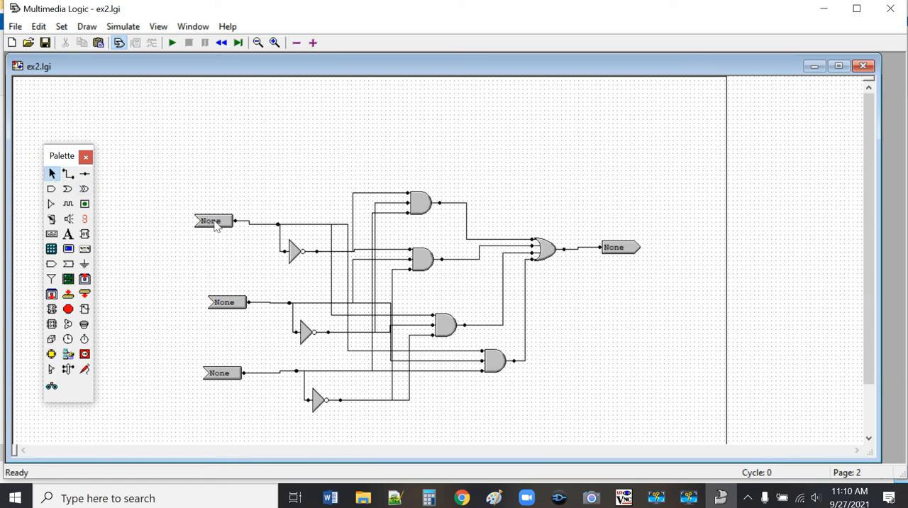
Step: Set the signal name of the uppermost signal receiver to a
right_click(216, 225)
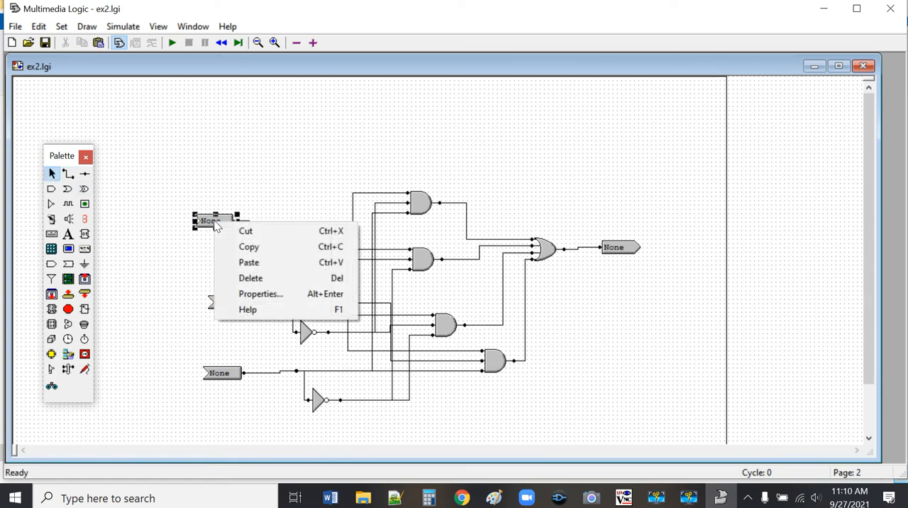
left_click(254, 296)
left_click(91, 180)
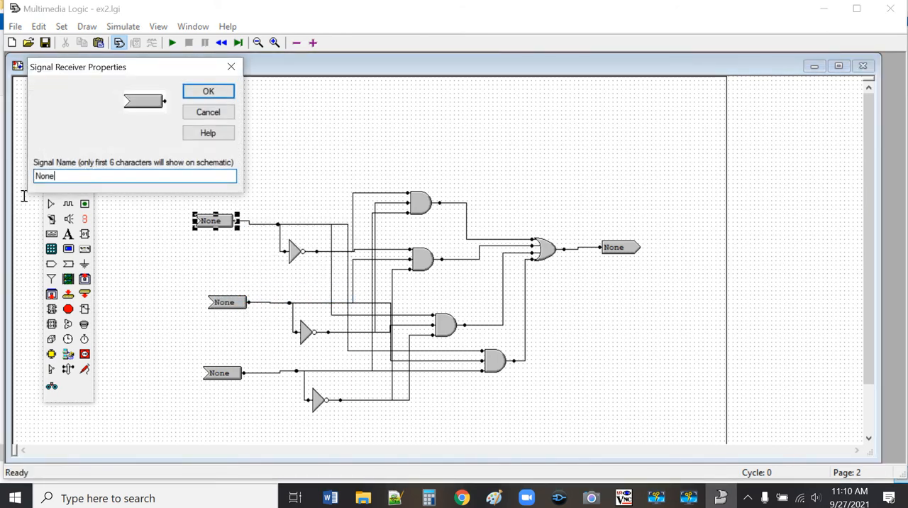
left_click_drag(24, 196, 6, 201)
type("a")
key("Return")
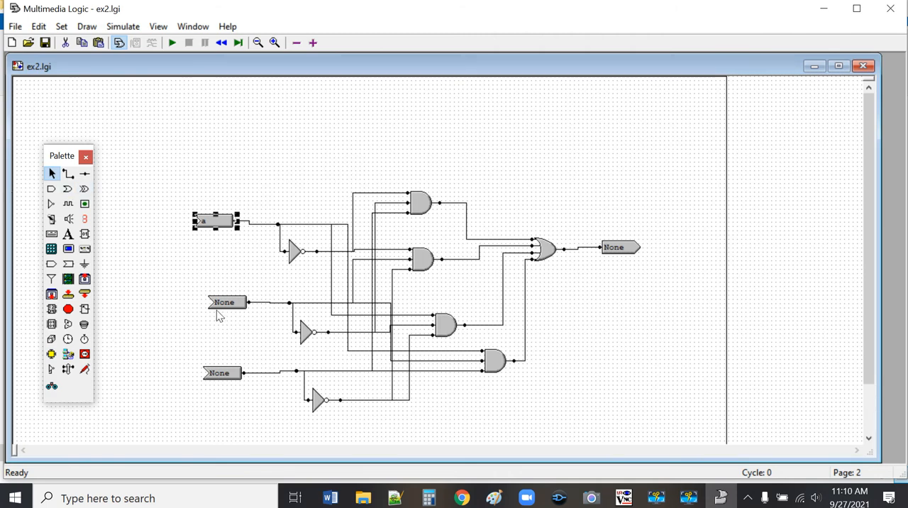
Step: Set the signal name of the middle signal receiver to b
right_click(236, 309)
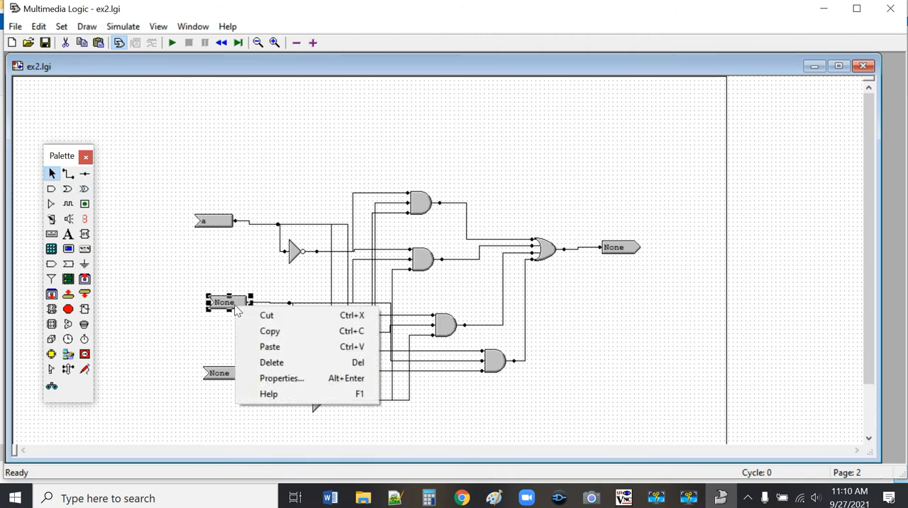
left_click(278, 379)
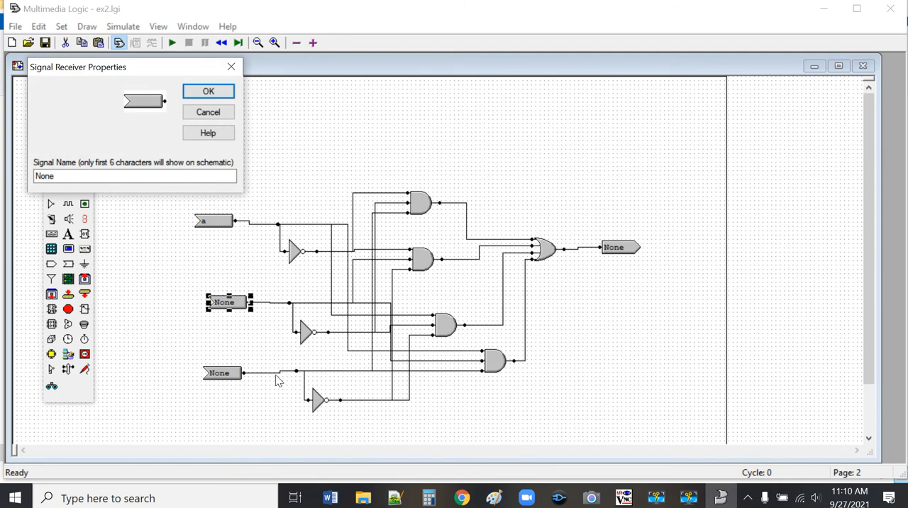
left_click_drag(126, 175, 2, 191)
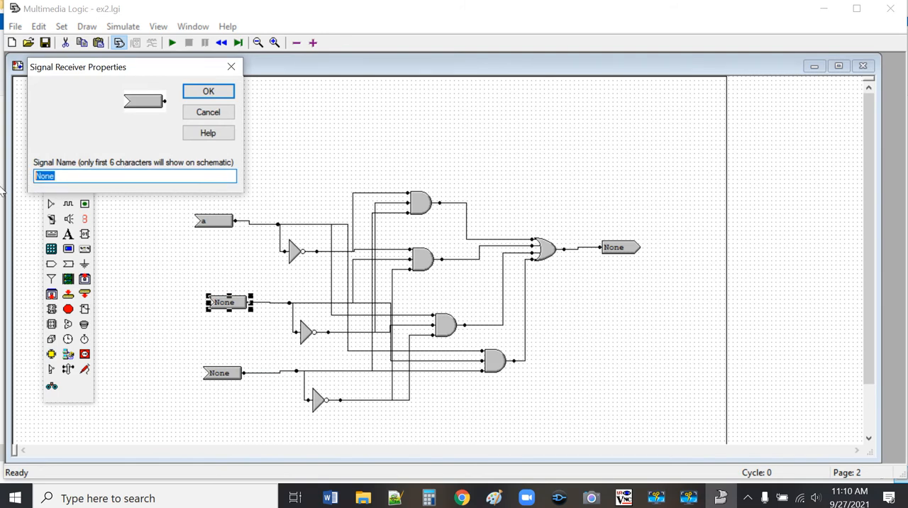
key("BackSpace")
key("Return")
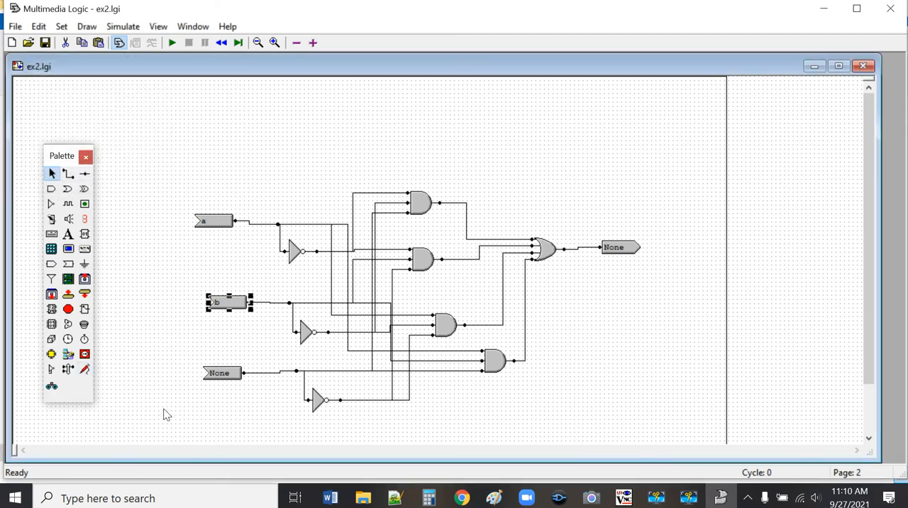
Step: Set the signal name of the lowest signal receiver to c
right_click(228, 376)
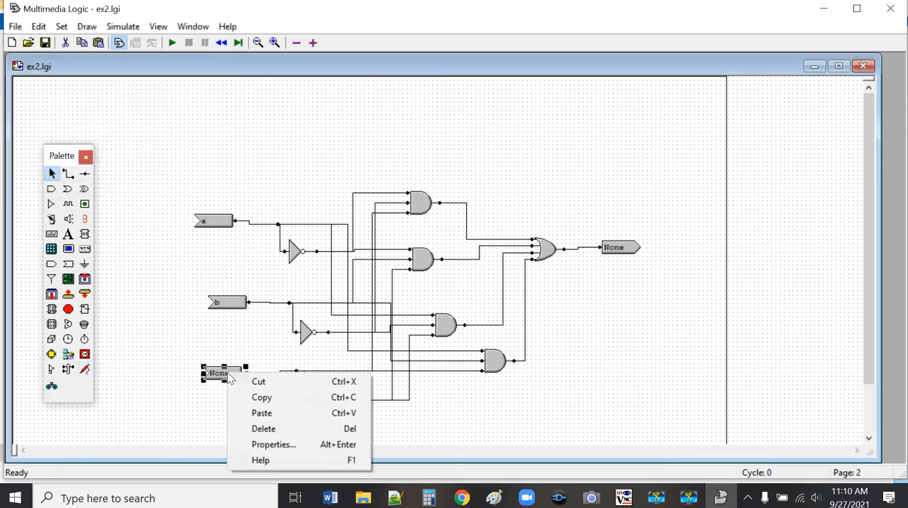
left_click(274, 444)
left_click(86, 176)
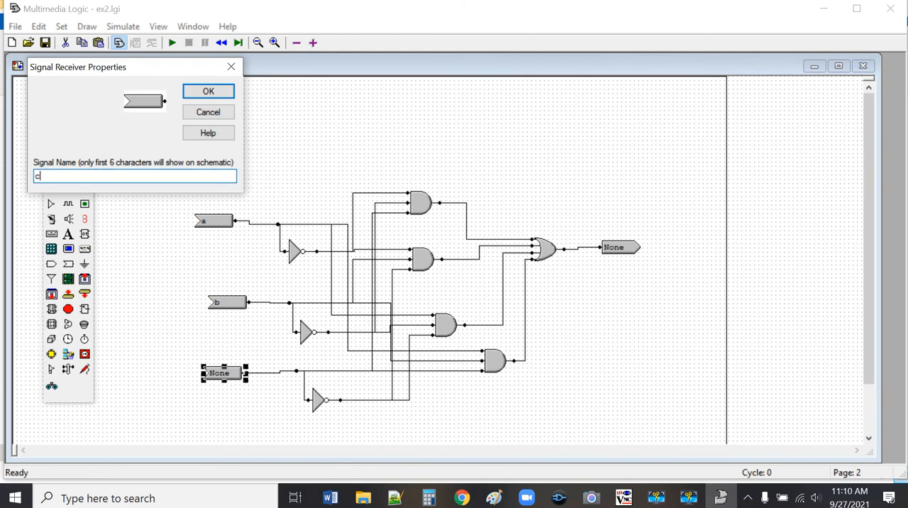
key("Return")
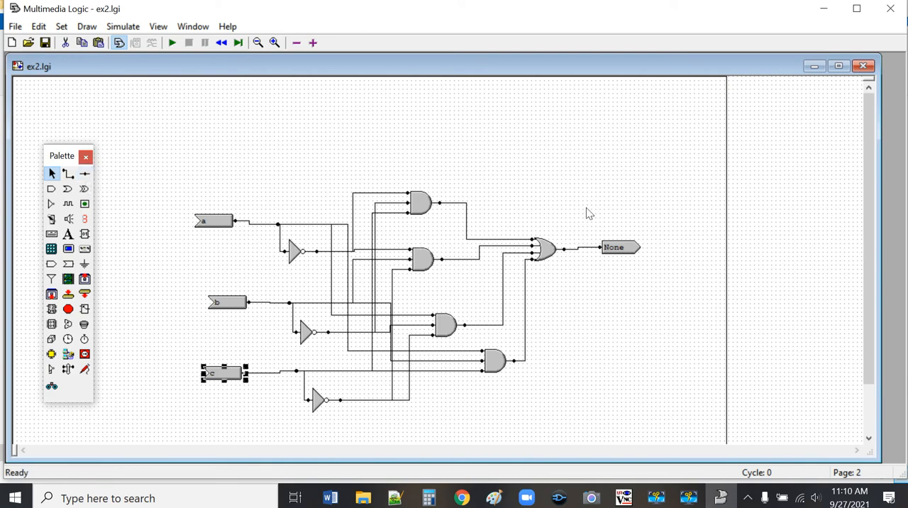
Step: Set the signal name of the signal sender on the OR gate's output to ex2
right_click(618, 248)
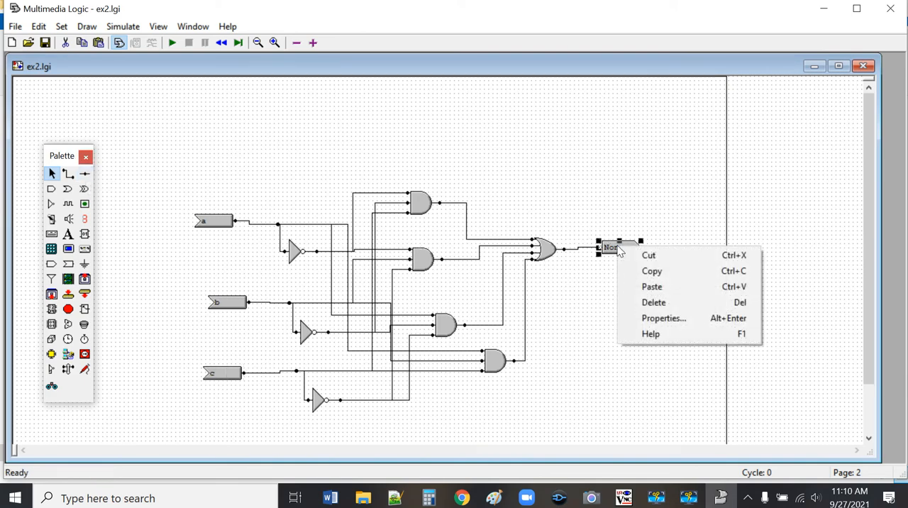
left_click(675, 316)
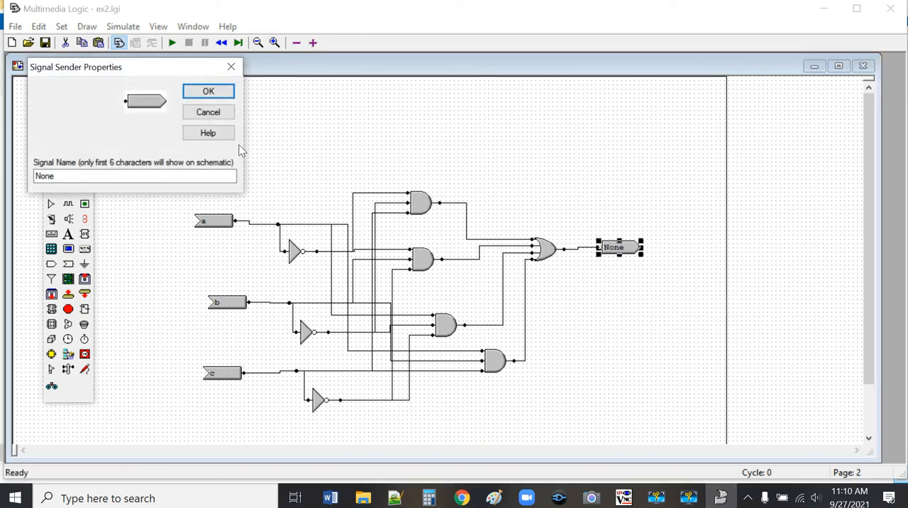
left_click(71, 176)
key("BackSpace")
key("BackSpace")
key("BackSpace")
type("e")
key("Return")
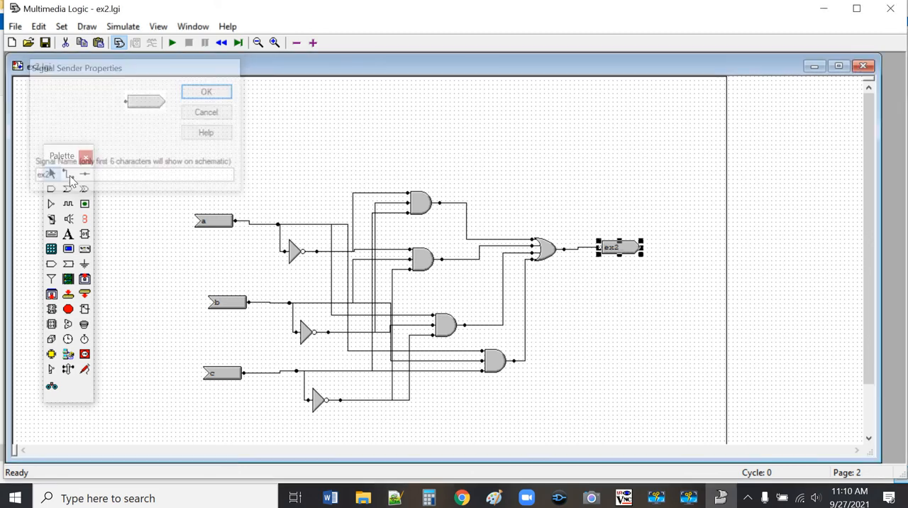
left_click(524, 170)
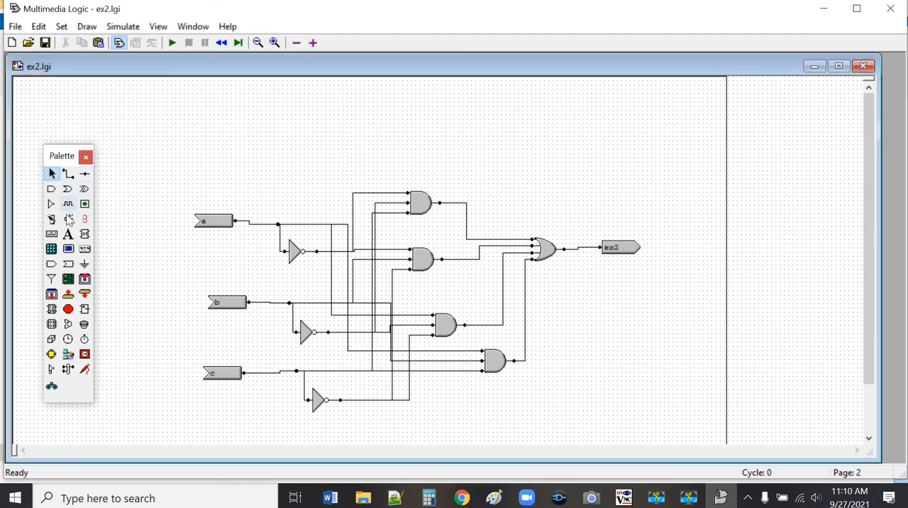
Step: Place a text label above the circuit on page 2 reading "digital logic for ex2"
left_click(68, 234)
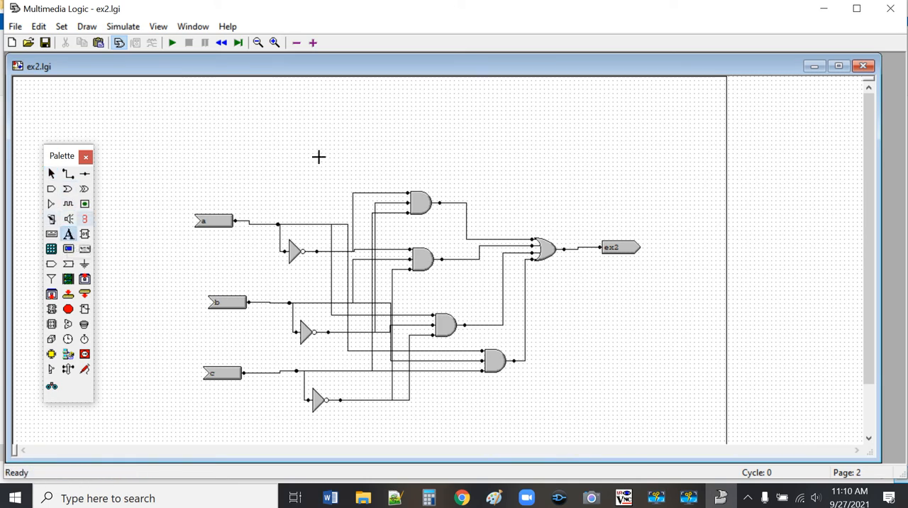
left_click(349, 134)
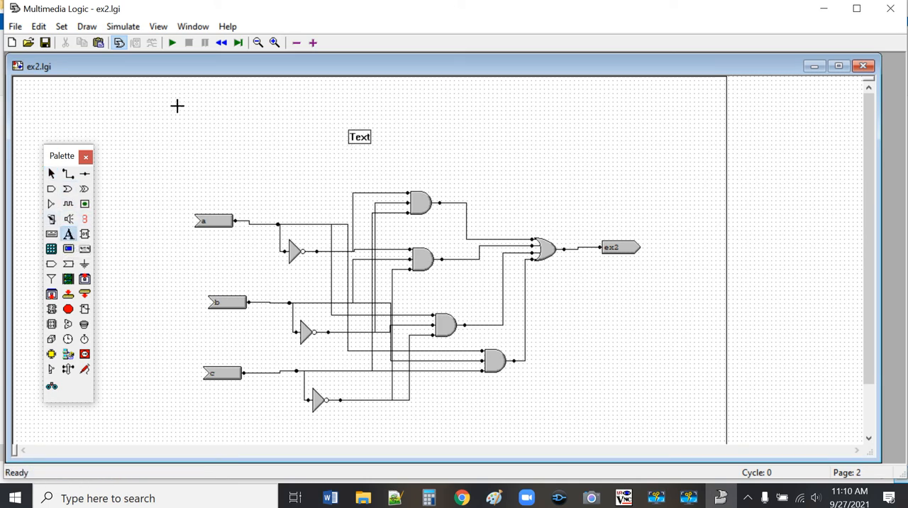
left_click(51, 173)
right_click(361, 138)
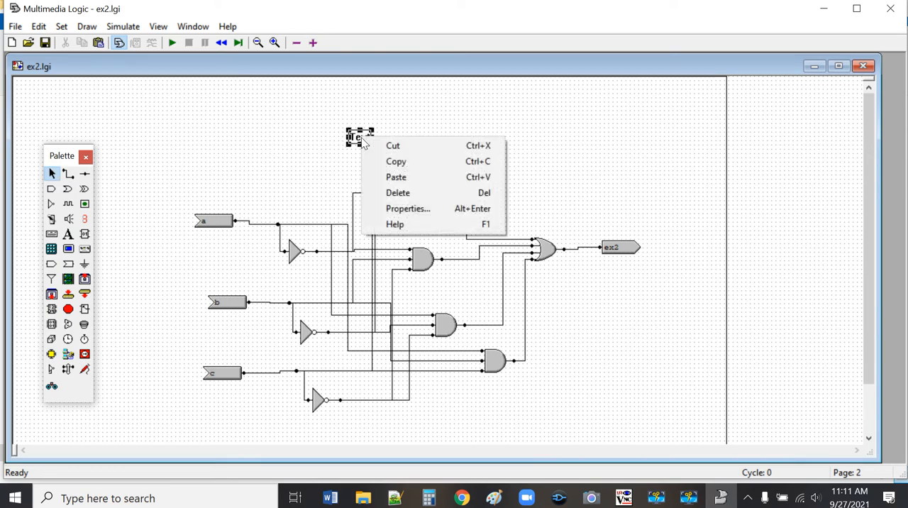
left_click(406, 208)
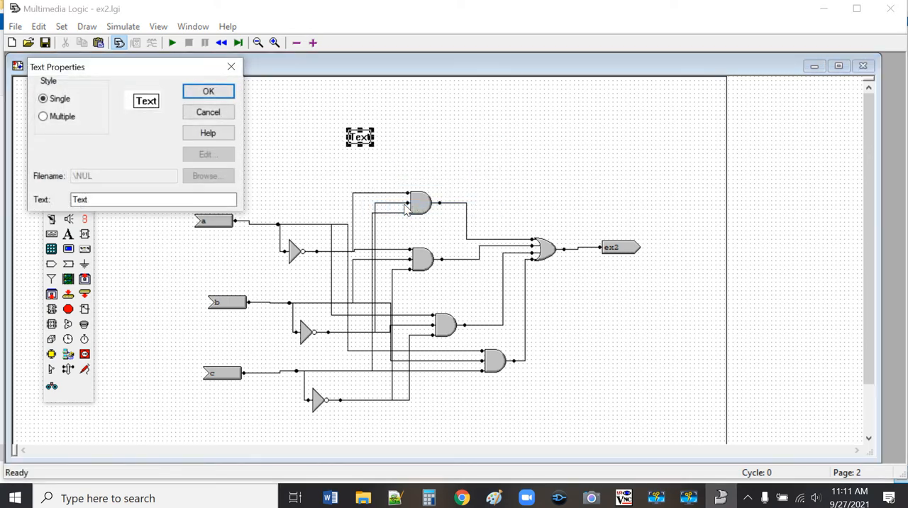
left_click(100, 199)
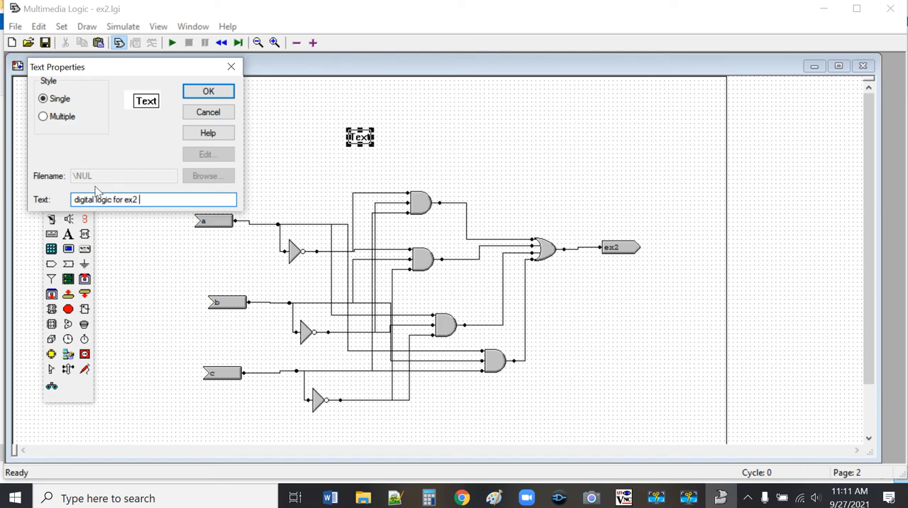
key("Return")
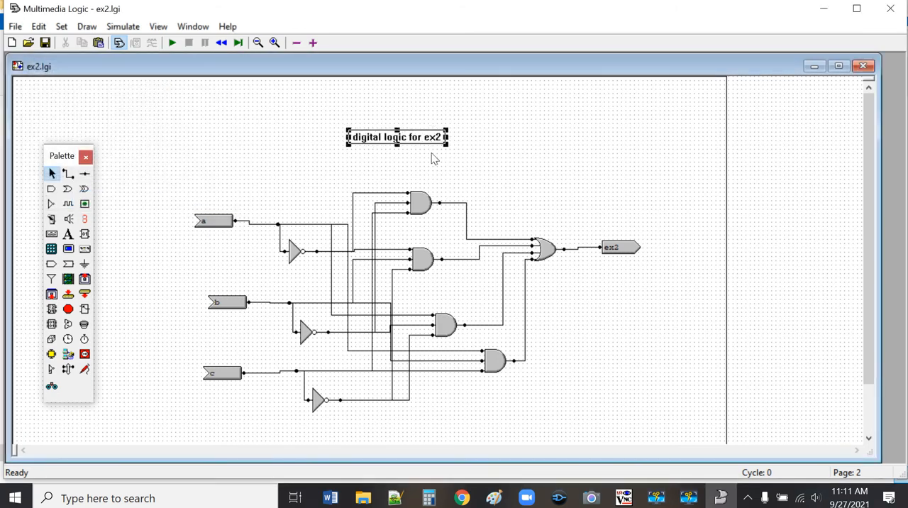
Step: Move the text label slightly down and right, closer to the gates, and save the project
left_click_drag(424, 137, 433, 158)
left_click(511, 194)
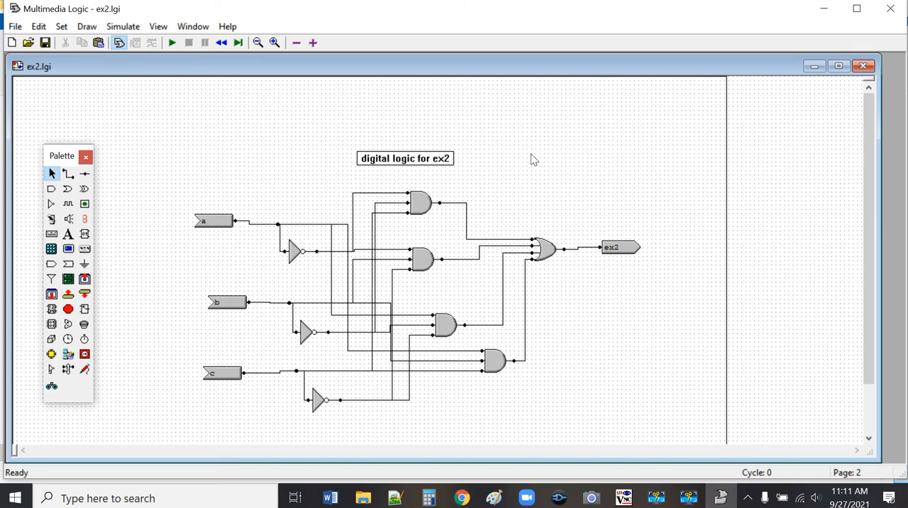
left_click(44, 44)
Step: Return to page 1 and place three signal senders, one to the right of each switch
left_click(295, 43)
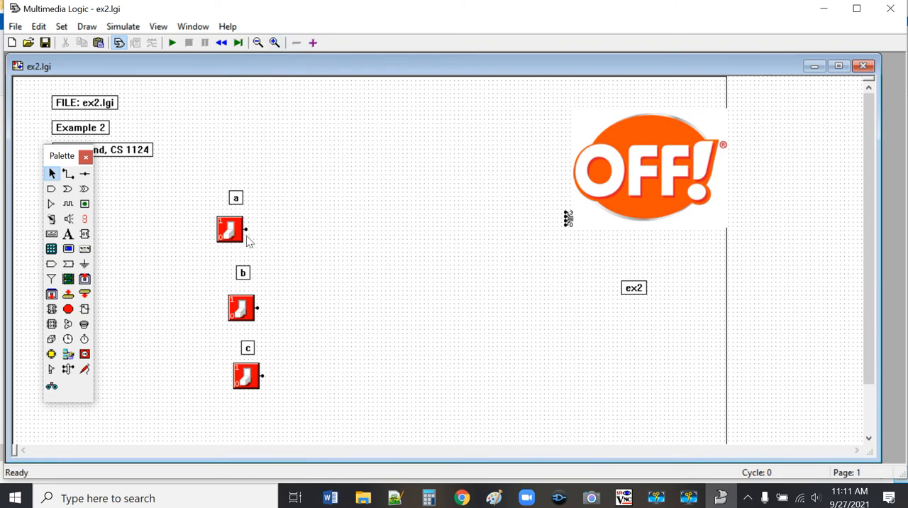
left_click(51, 267)
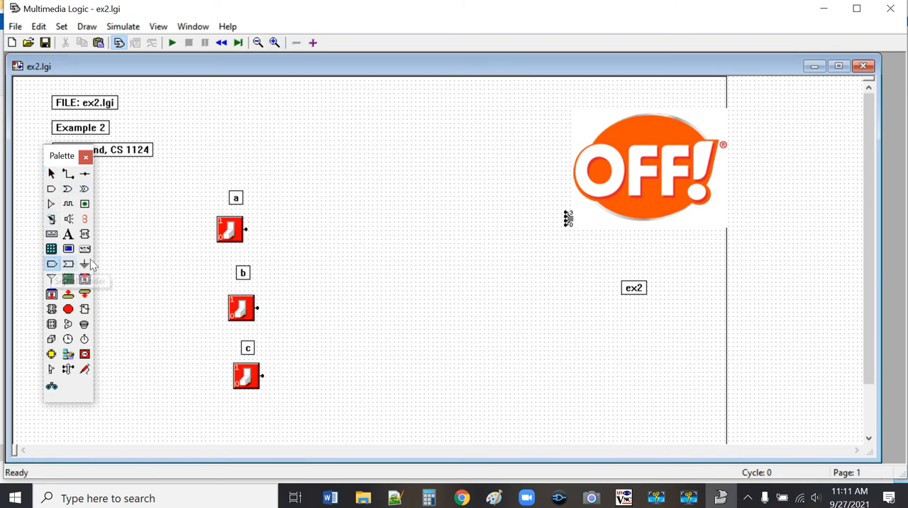
left_click(291, 229)
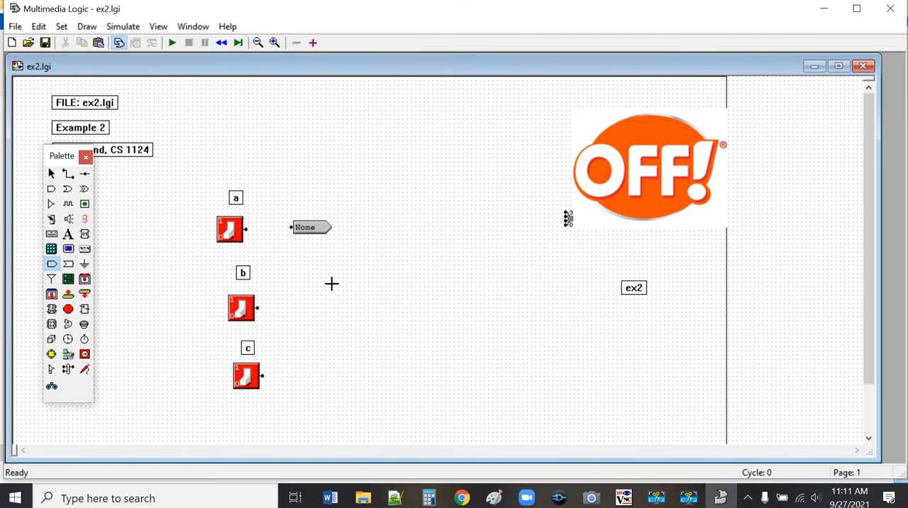
left_click(303, 307)
left_click(303, 375)
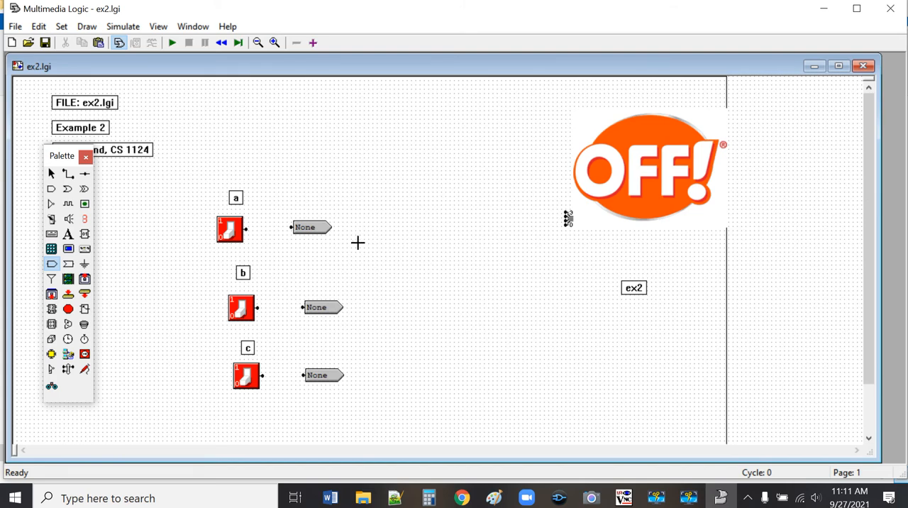
Step: Wire the outputs of switches a, b and c to their neighbouring signal senders
left_click(68, 173)
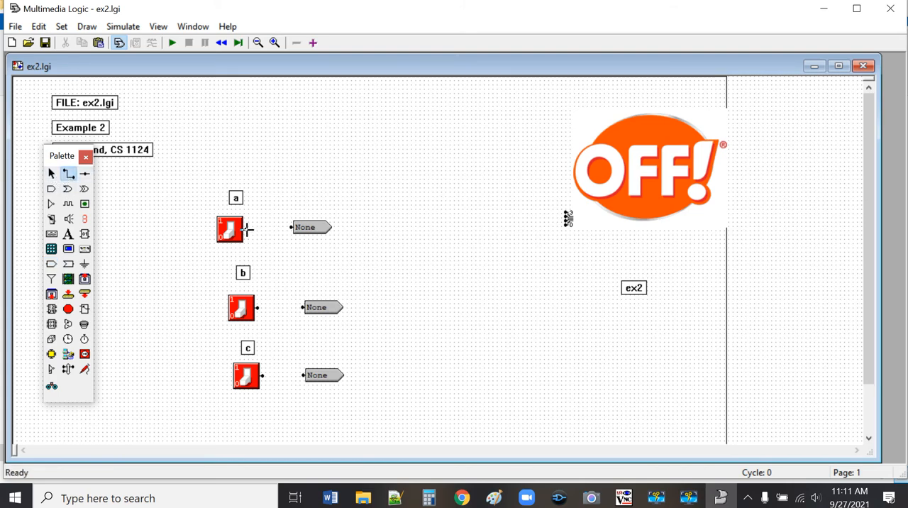
left_click_drag(247, 228, 290, 227)
left_click_drag(257, 306, 305, 309)
left_click_drag(262, 376, 302, 376)
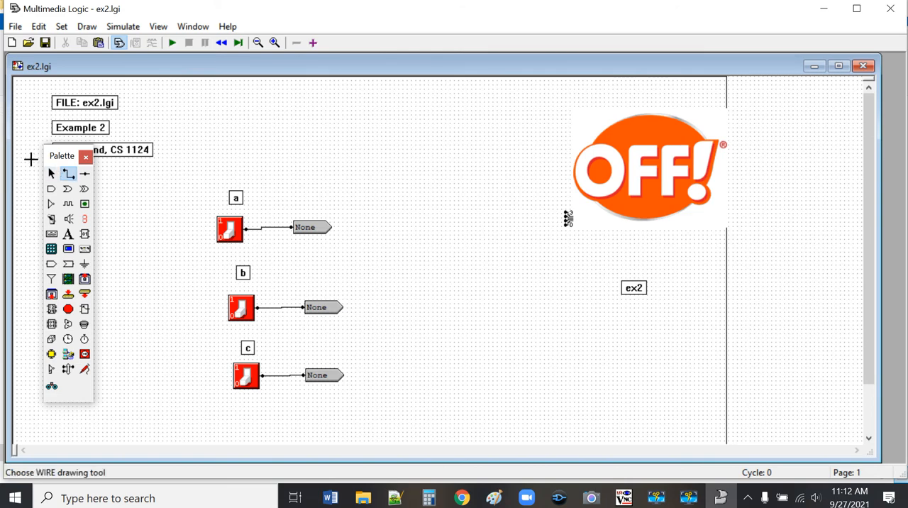
left_click(51, 173)
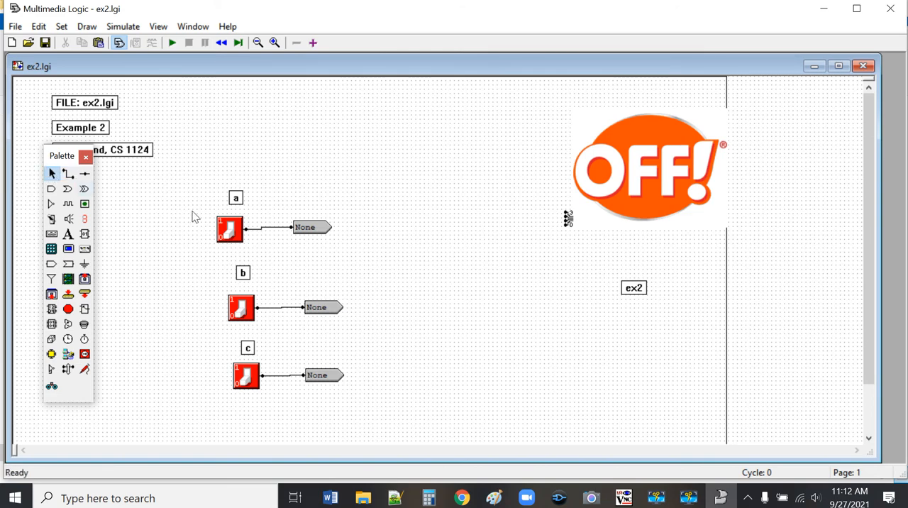
Step: Name the signal sender beside switch a "z"
right_click(303, 227)
left_click(352, 298)
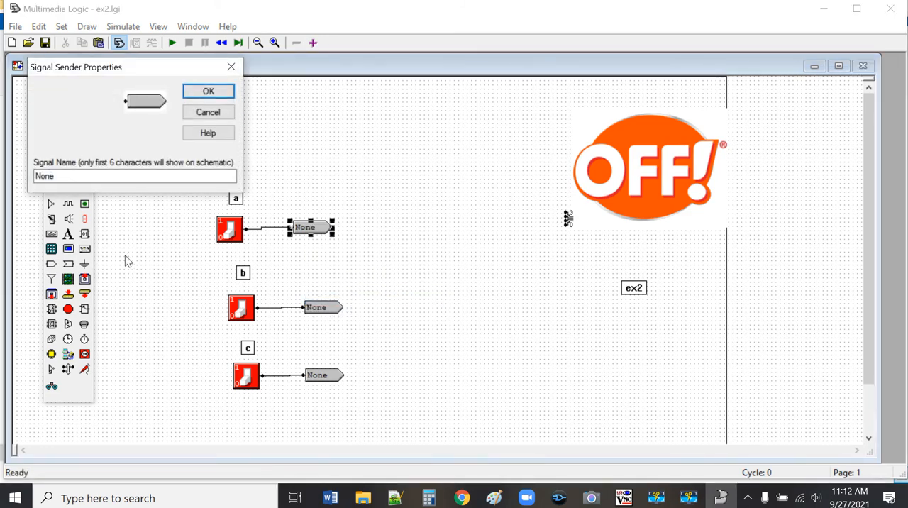
left_click(122, 176)
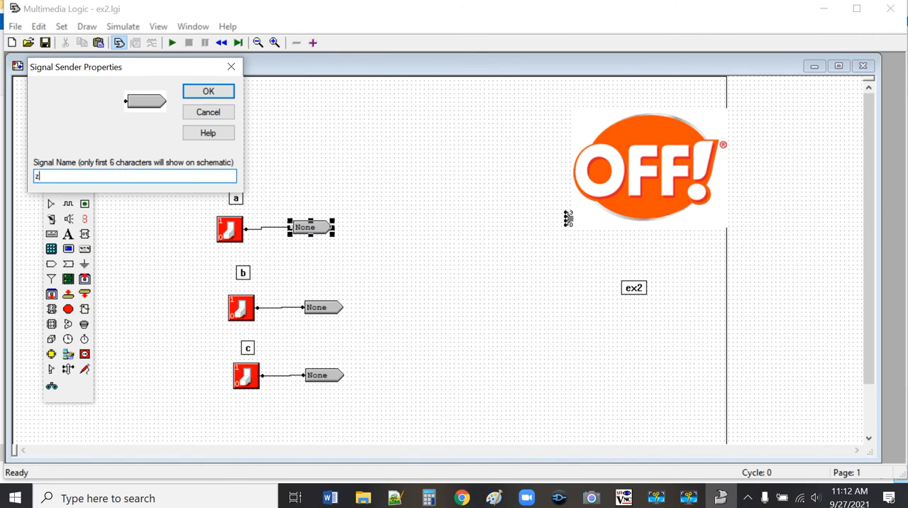
type("z")
key("Return")
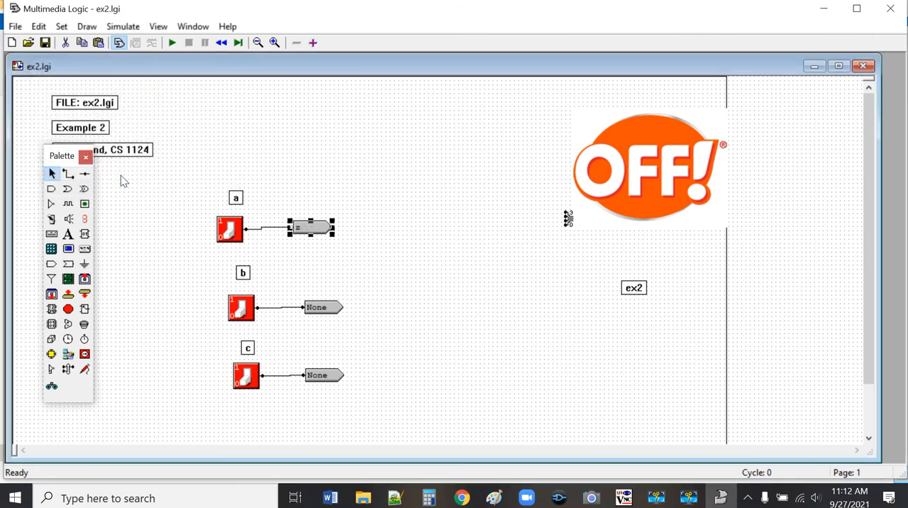
Step: Rename the signal sender beside switch a to "a" and compare it with the signal receivers on page 2
right_click(310, 225)
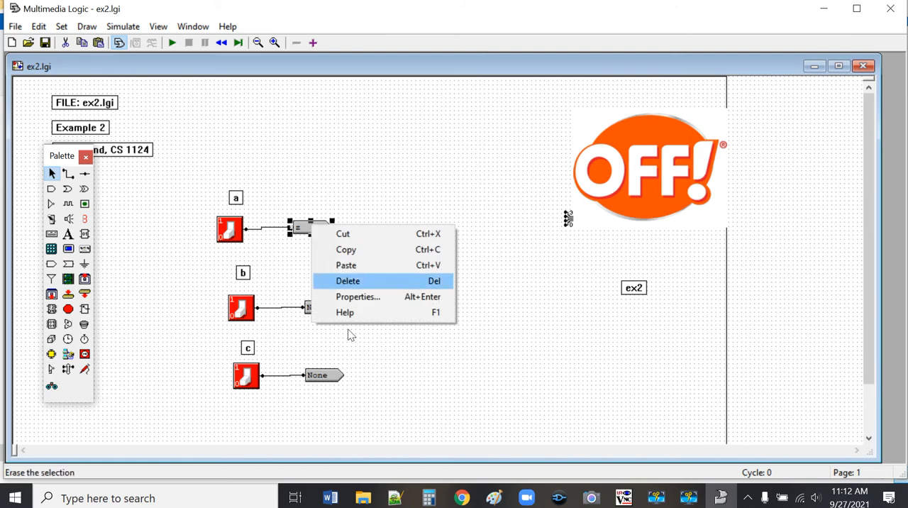
left_click(347, 297)
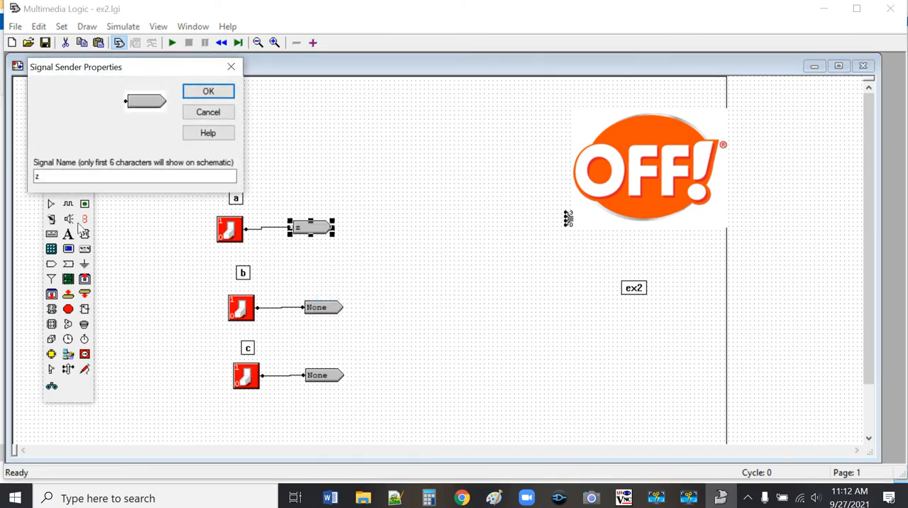
left_click(50, 181)
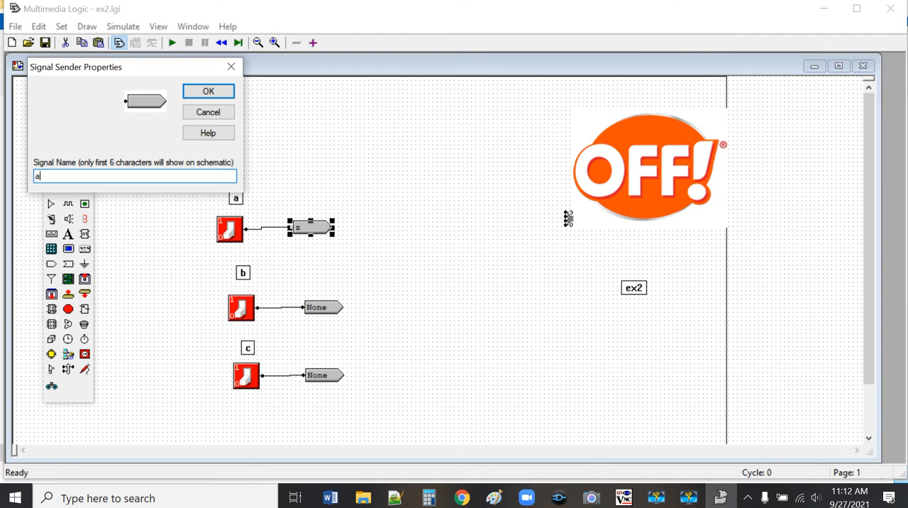
key("Return")
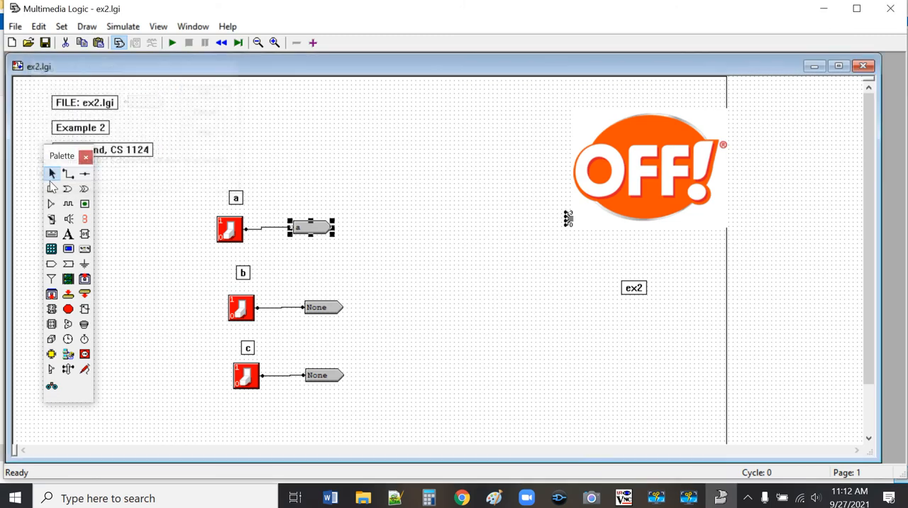
left_click(296, 175)
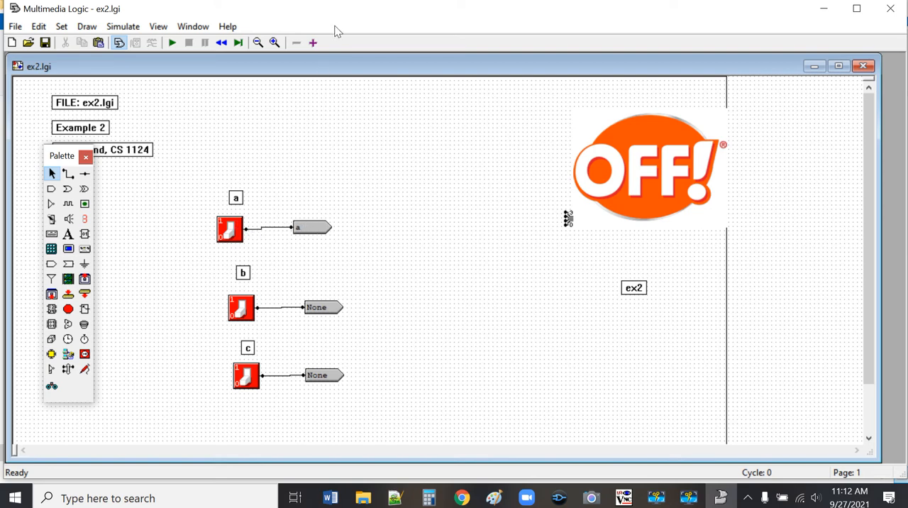
left_click(314, 42)
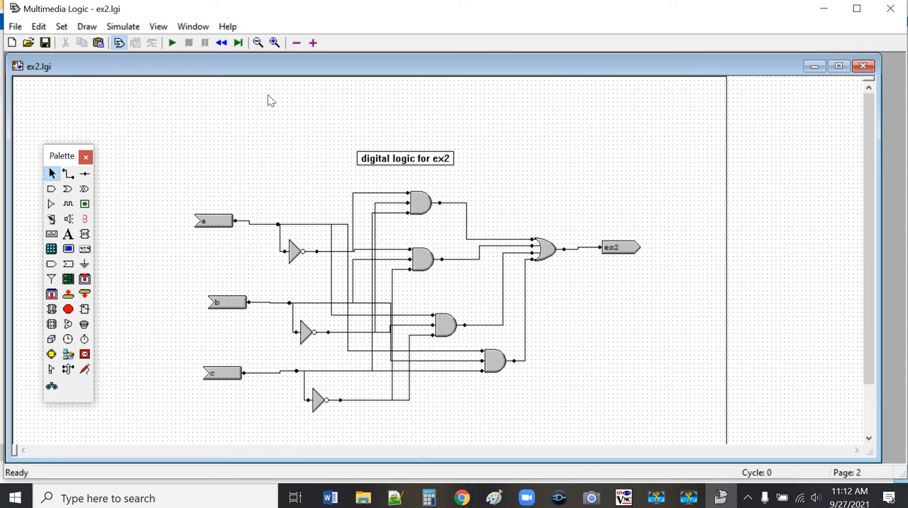
left_click(297, 42)
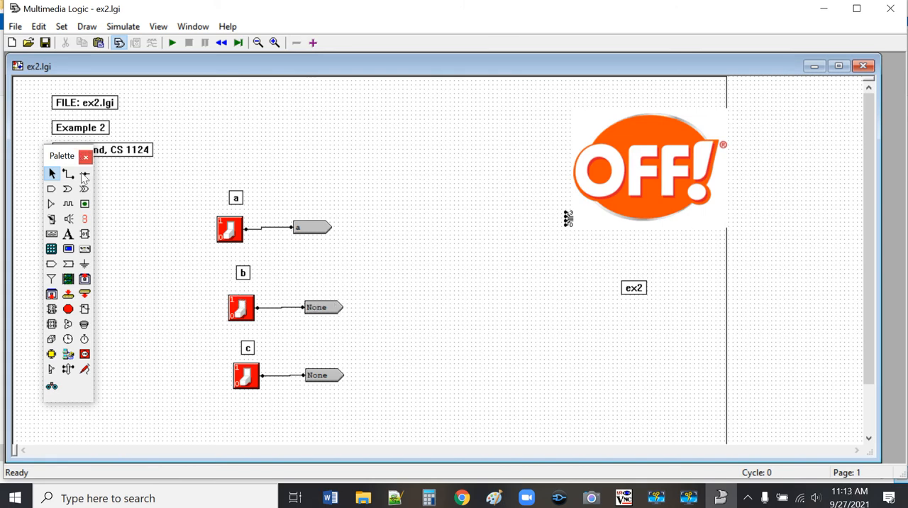
Step: Name the signal sender beside switch b "b"
right_click(336, 308)
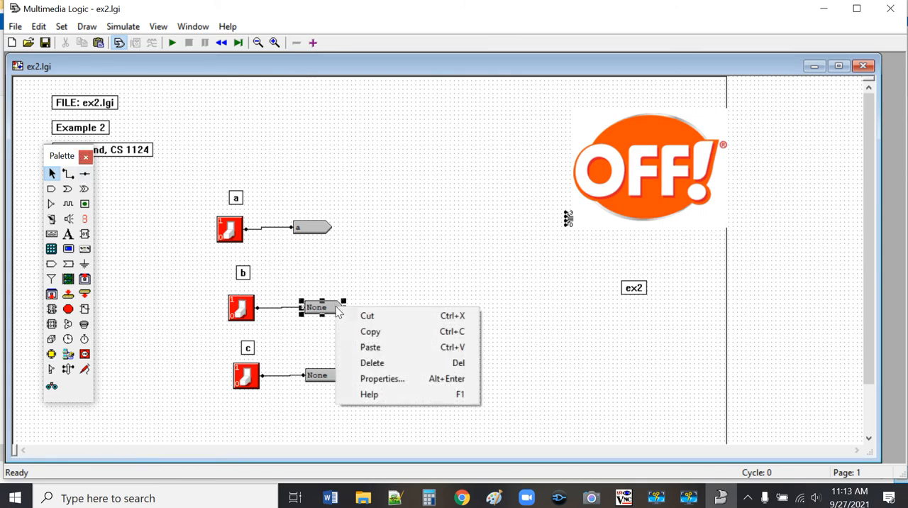
left_click(382, 379)
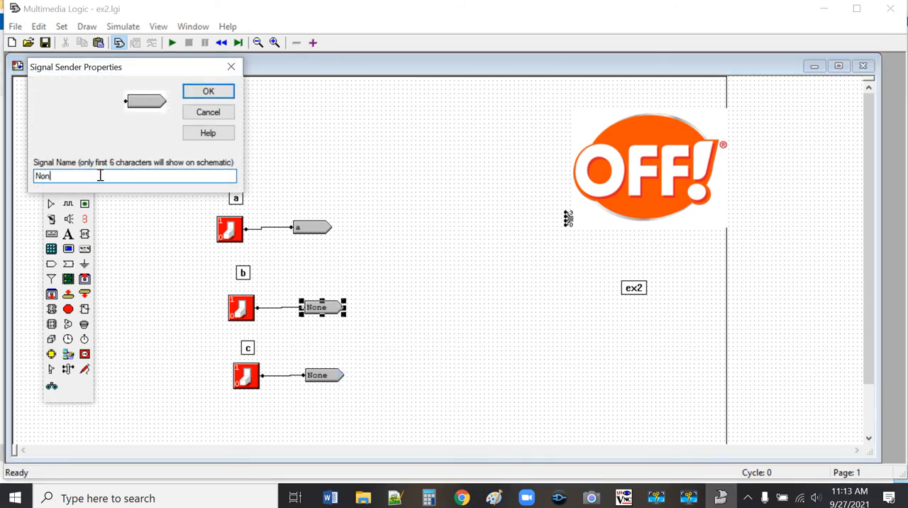
key("BackSpace")
key("BackSpace")
key("BackSpace")
type("b")
key("Return")
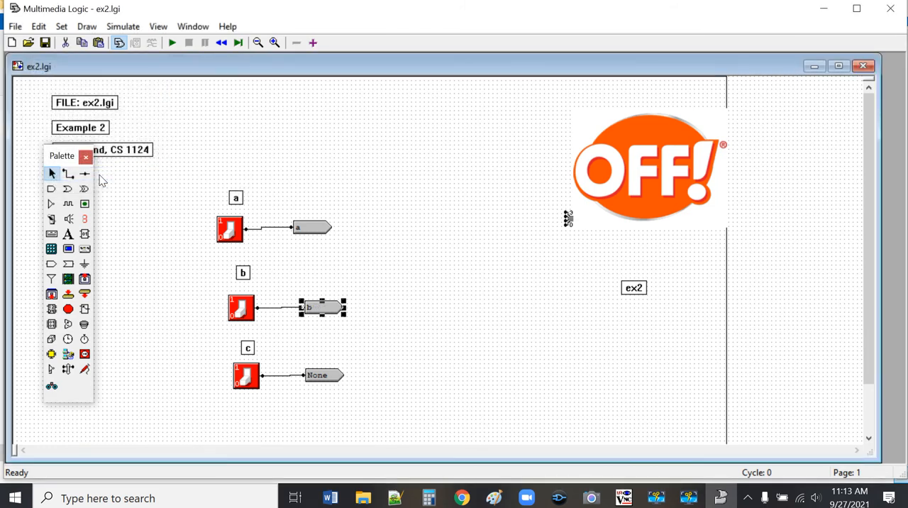
Step: Name the signal sender beside switch c "c" and deselect it
right_click(323, 383)
left_click(359, 450)
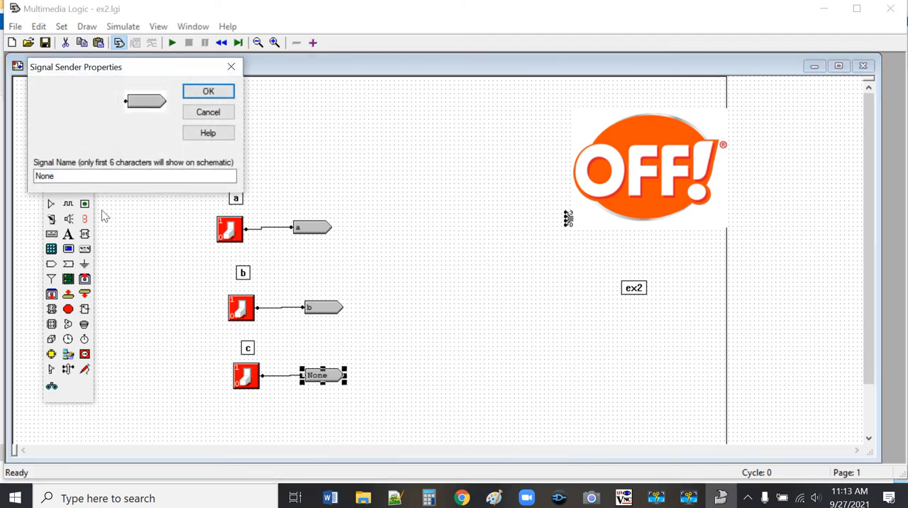
left_click(118, 172)
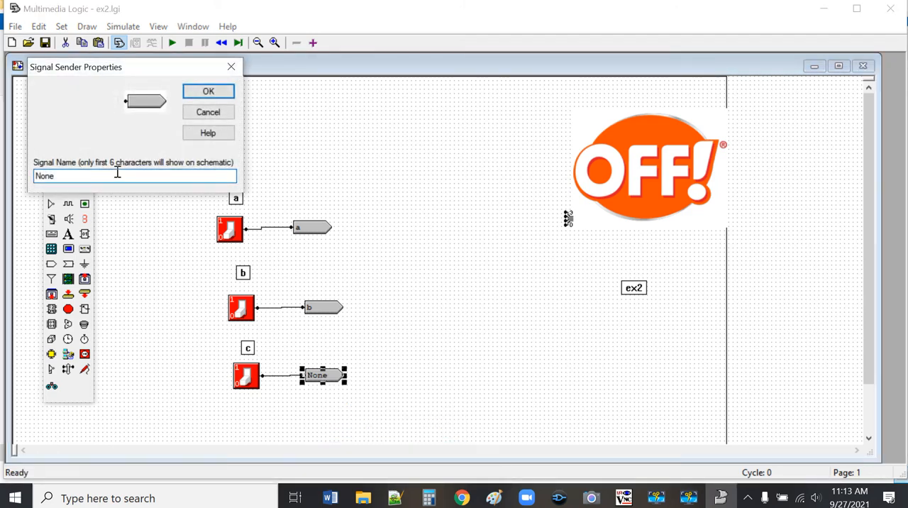
key("BackSpace")
key("BackSpace")
key("BackSpace")
type("c")
key("Return")
left_click(376, 271)
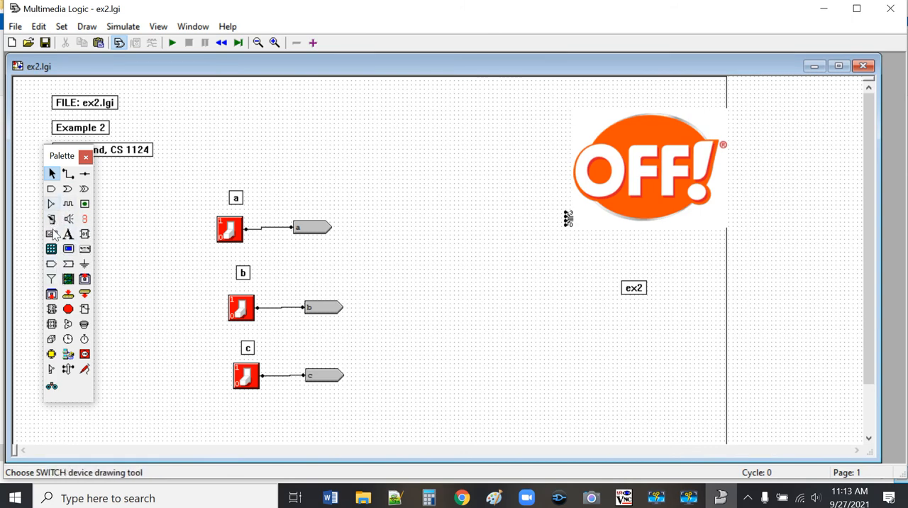
Step: Place a signal receiver to the left of the OFF bitmap and wire it to the bitmap's input 0
left_click(69, 265)
left_click(491, 231)
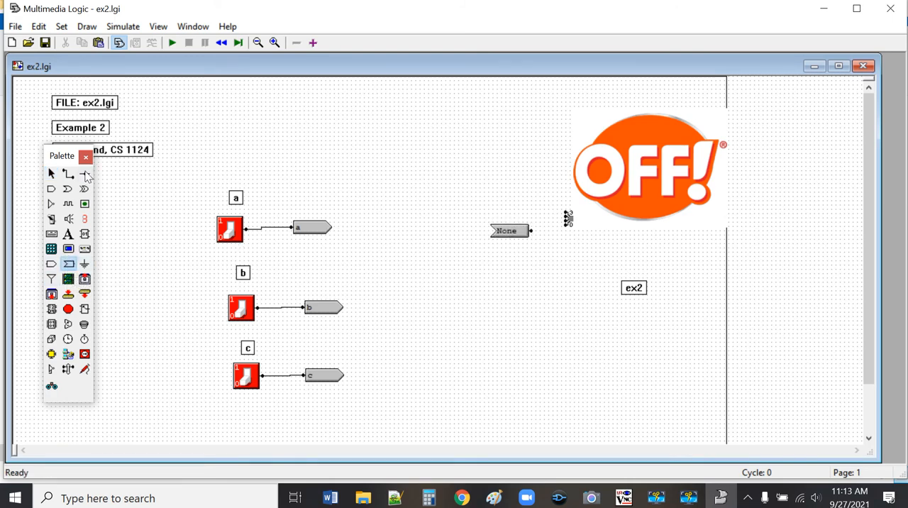
left_click(68, 173)
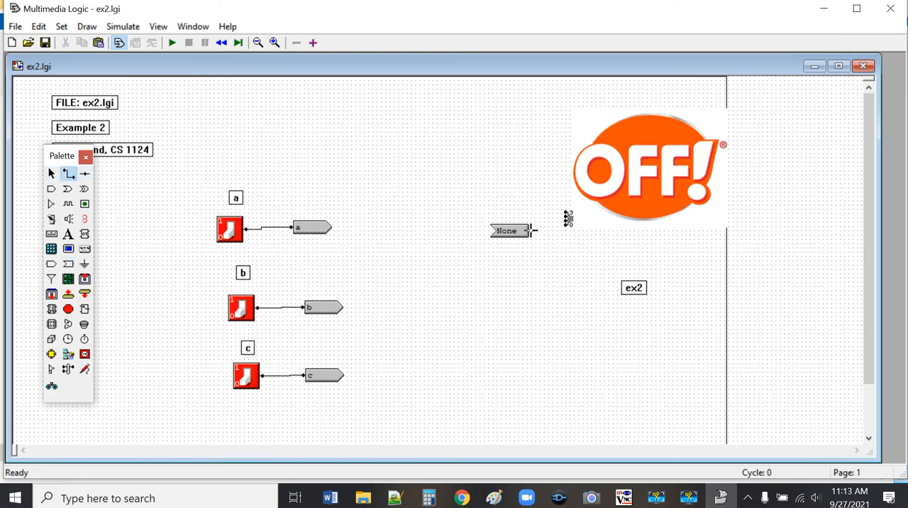
left_click_drag(531, 231, 568, 218)
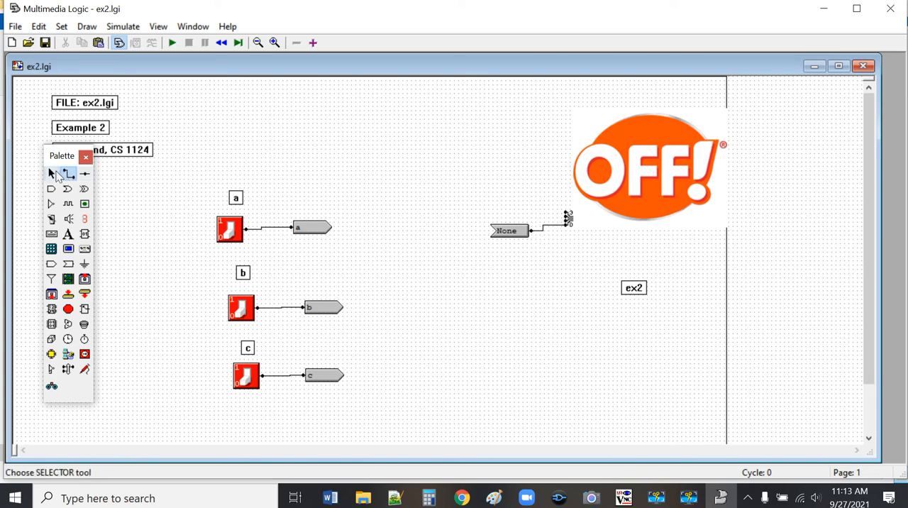
Step: Name the signal receiver wired to the bitmap "ex2" and deselect it
left_click(55, 174)
right_click(503, 233)
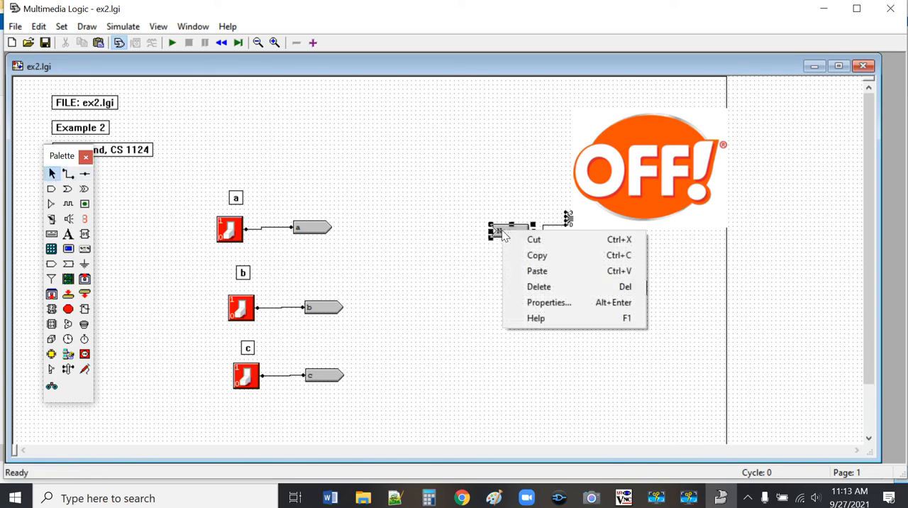
left_click(539, 303)
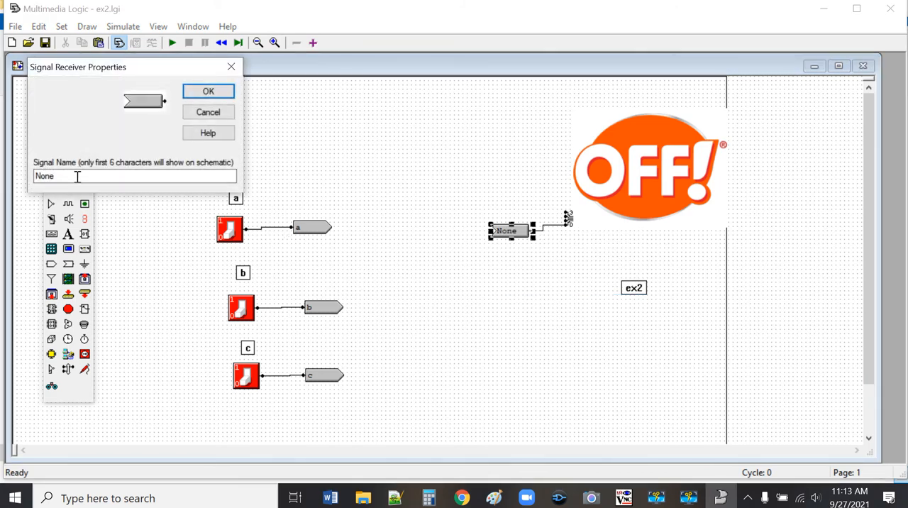
left_click_drag(77, 177, 17, 176)
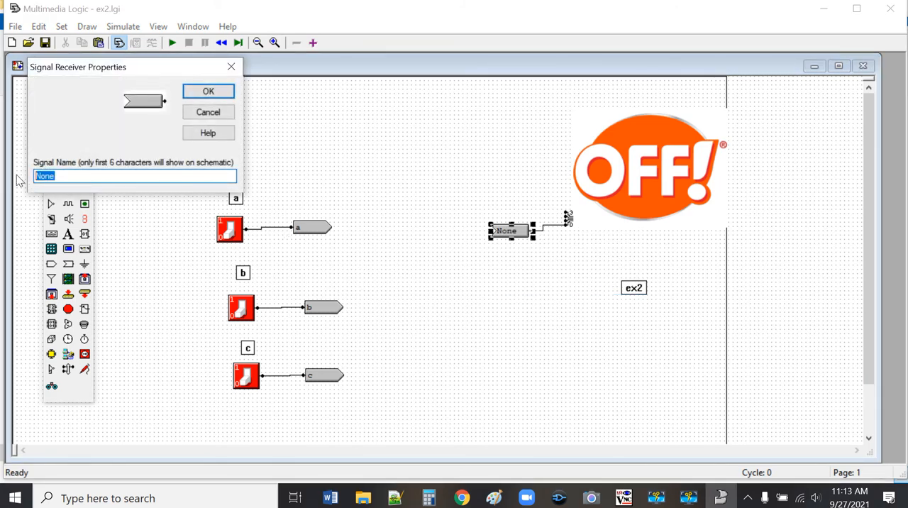
key("BackSpace")
key("Return")
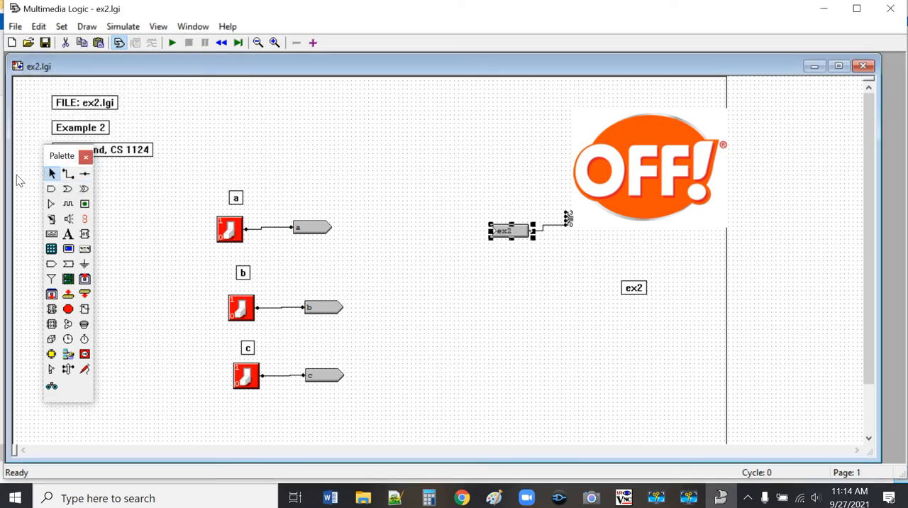
left_click(511, 295)
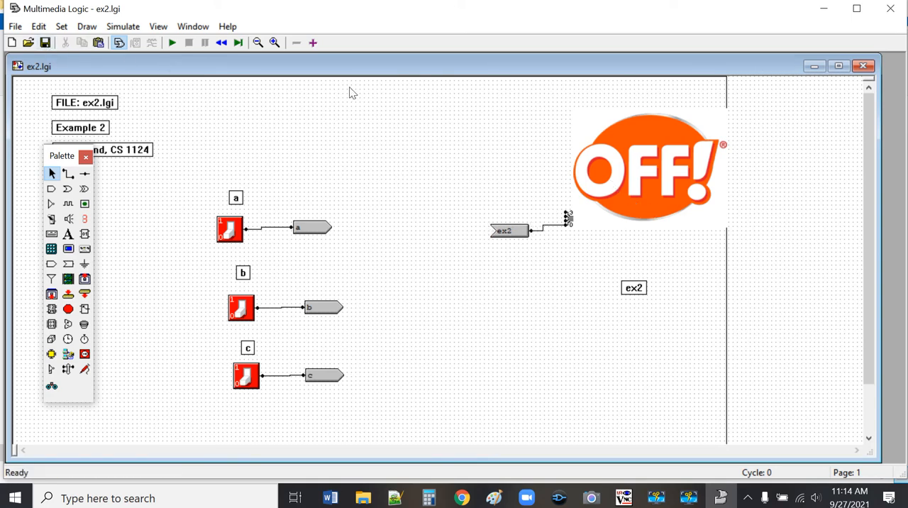
Step: Move the bitmap, its signal receiver and the ex2 label together down and left, closer to the switches
left_click_drag(441, 94, 821, 332)
left_click_drag(662, 163, 559, 247)
left_click(548, 134)
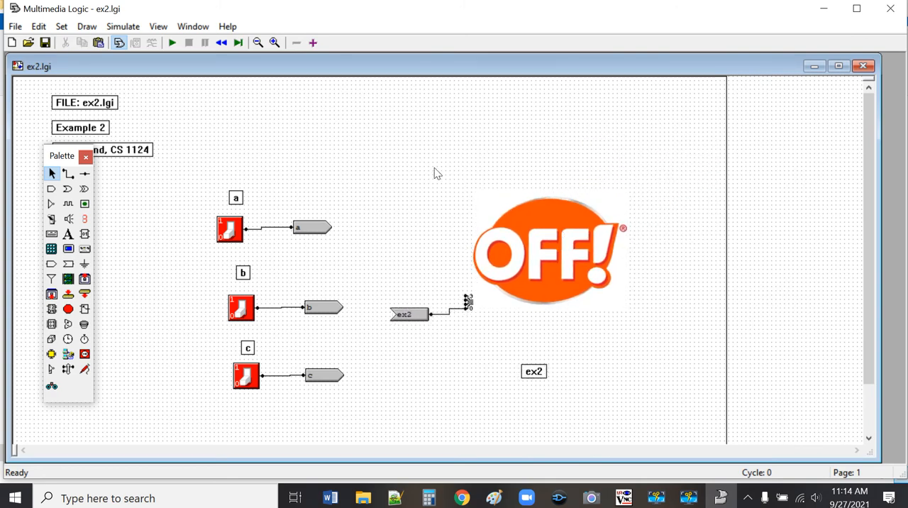
Step: Start the simulation and test the bitmap output by switching c, b and a on, followed by b and c off
left_click(172, 42)
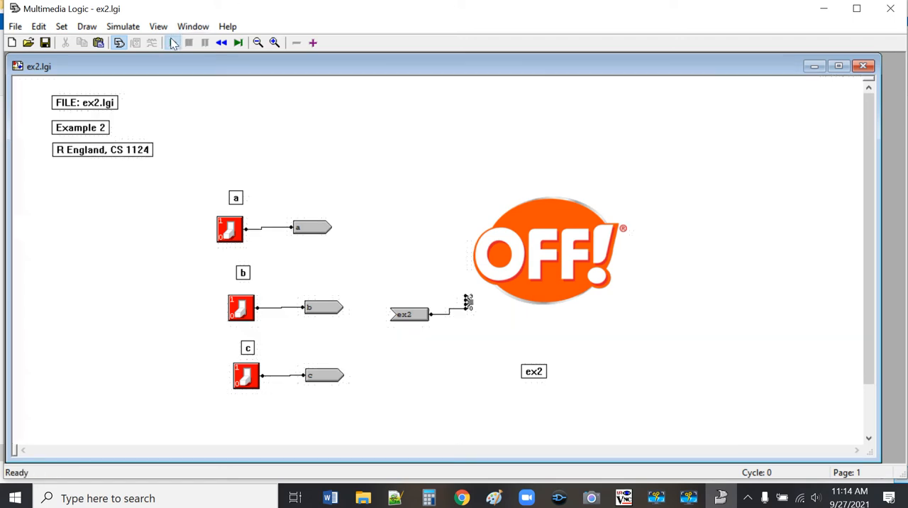
left_click(254, 380)
left_click(239, 312)
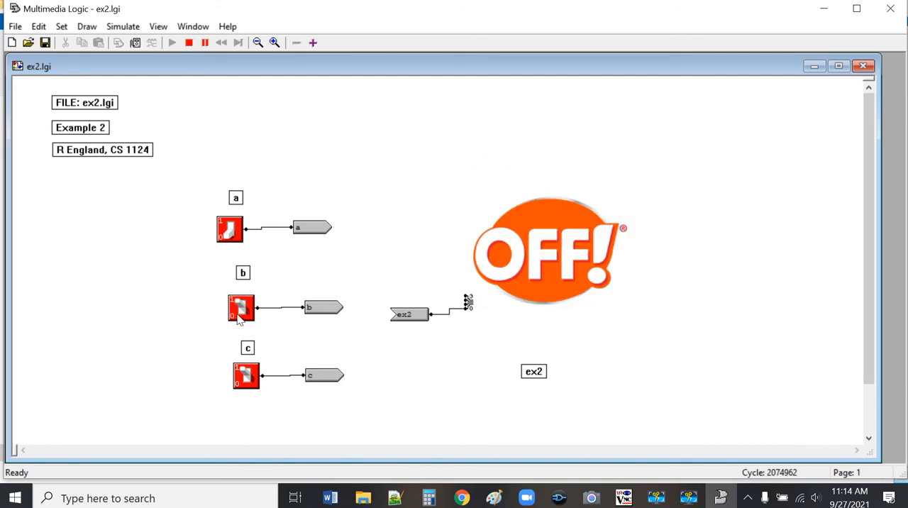
left_click(241, 234)
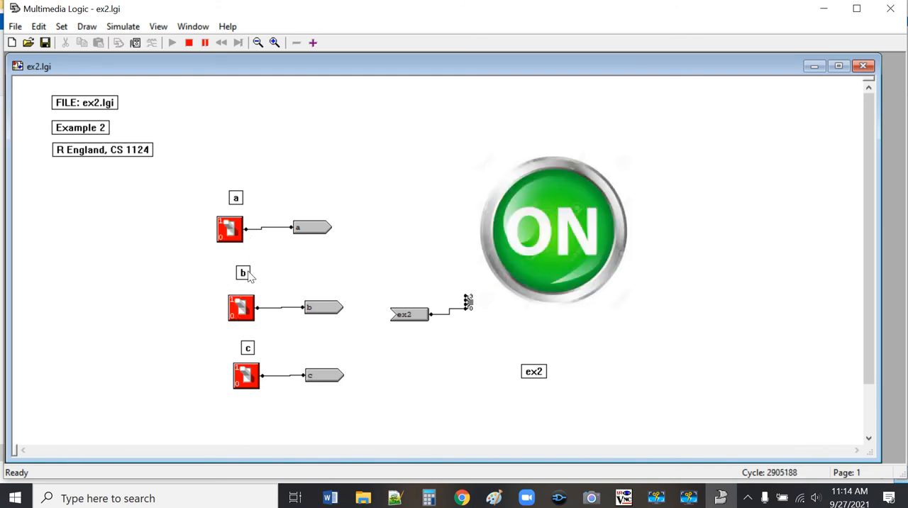
left_click(248, 309)
left_click(248, 376)
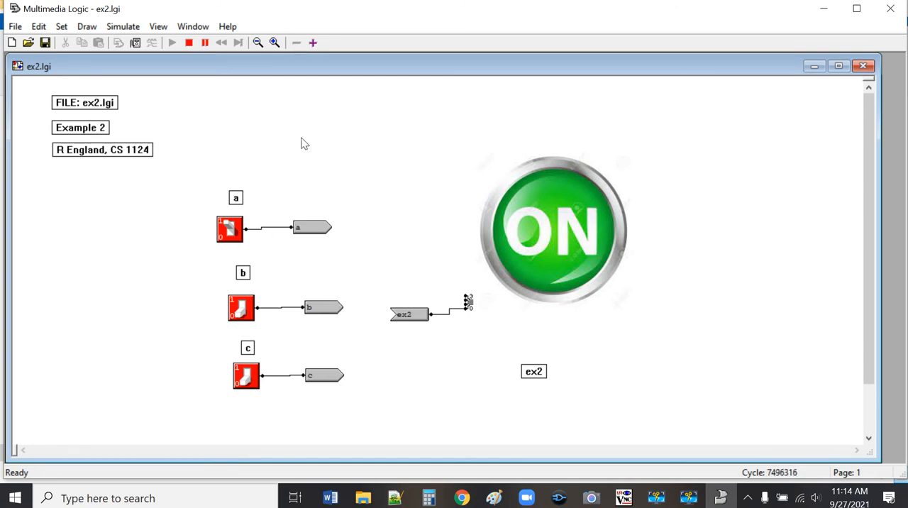
Step: View the gate logic on page 2 during the simulation, and return to page 1 to switch c and b on
left_click(313, 43)
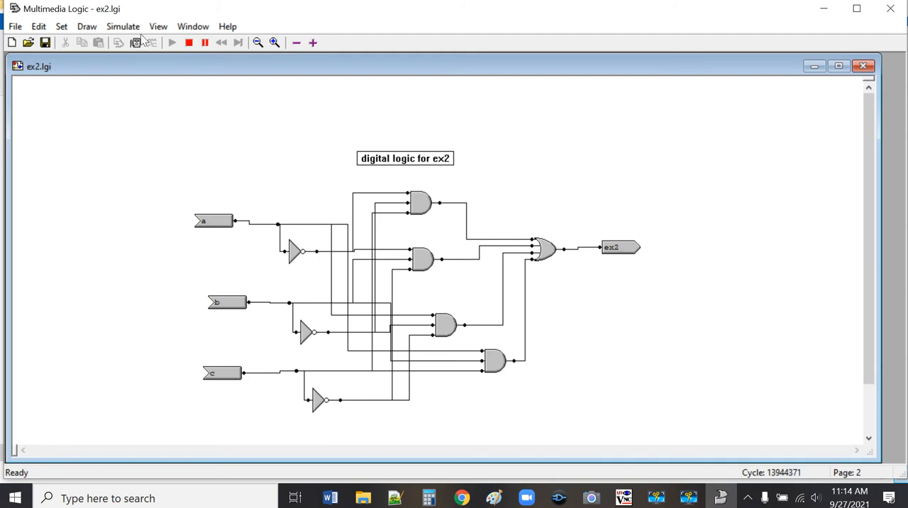
left_click(296, 43)
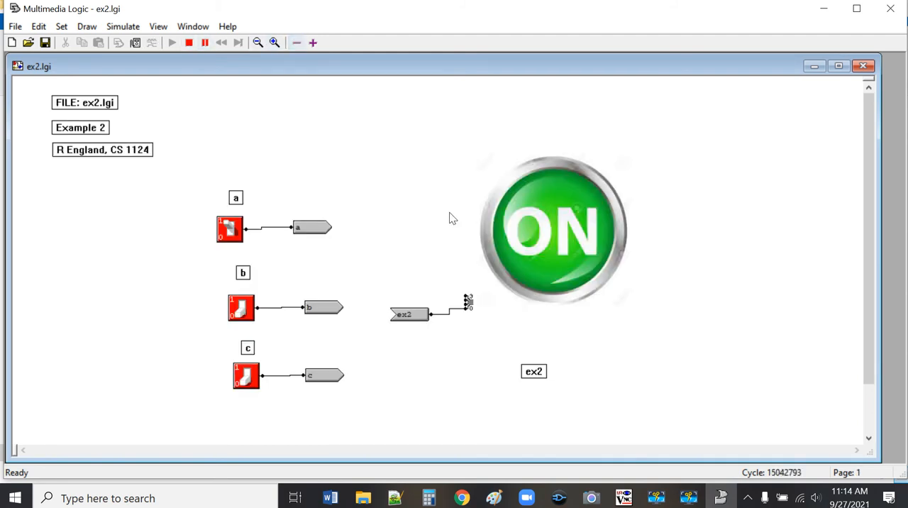
left_click(248, 376)
left_click(244, 312)
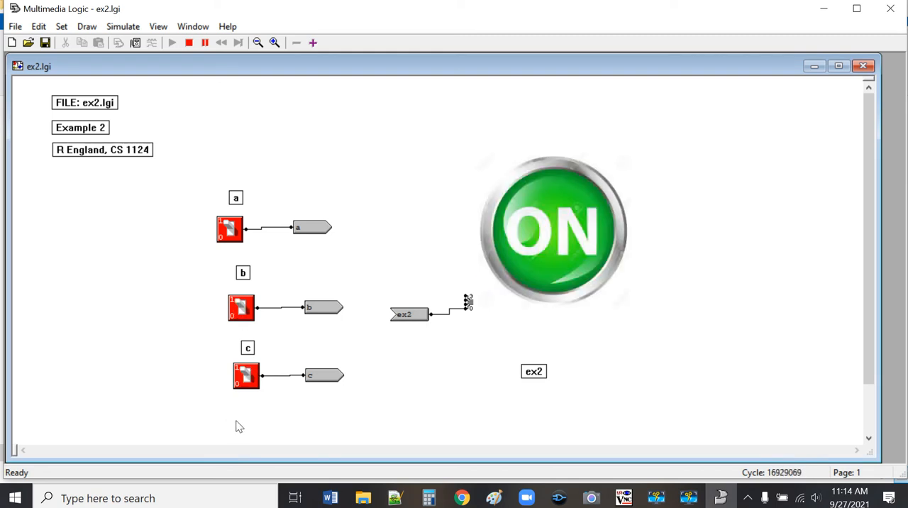
Step: Test the output further by switching c, a and b off, and switching c, b and a back on
left_click(248, 376)
left_click(229, 235)
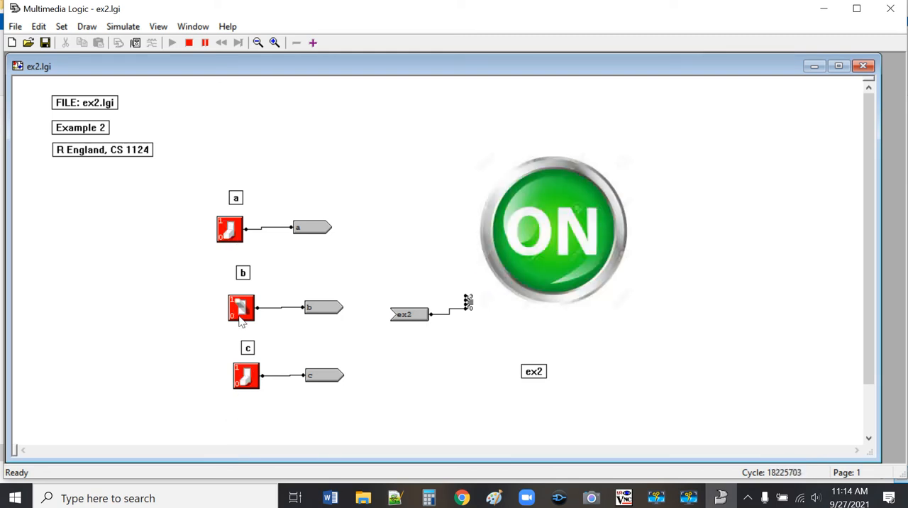
left_click(241, 316)
left_click(256, 387)
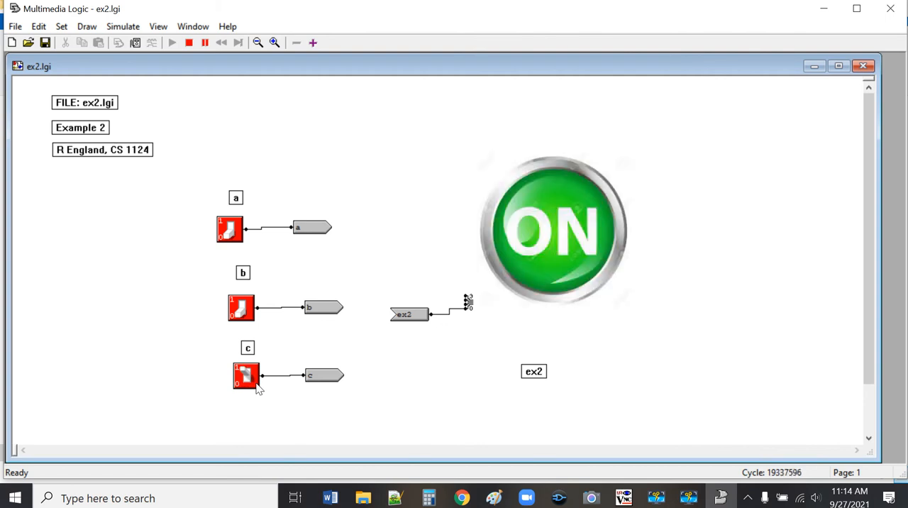
left_click(250, 309)
left_click(233, 234)
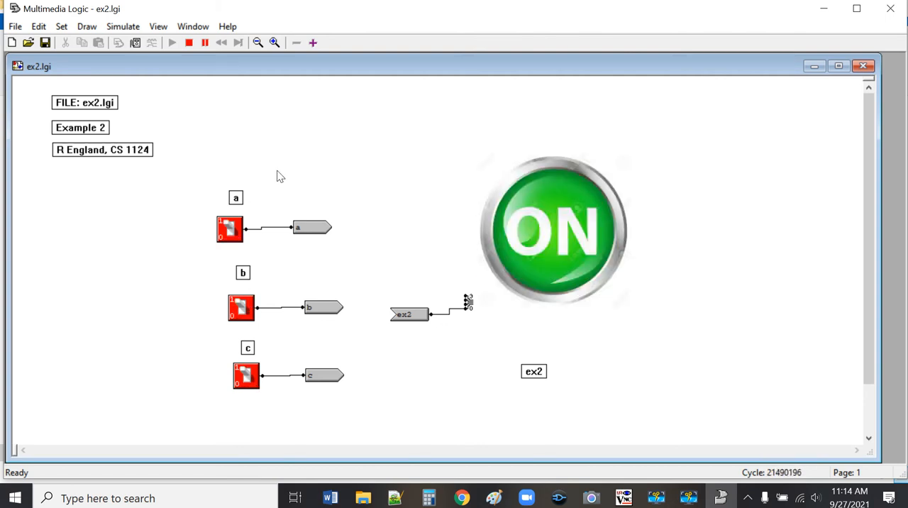
Step: Stop the simulation, move the ex2 label up just below the bitmap, and save ex2.lgi
left_click(188, 44)
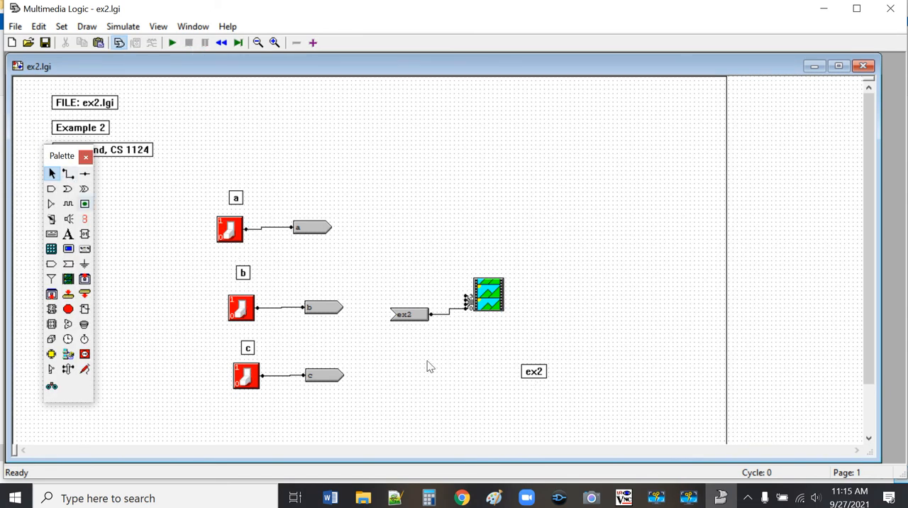
left_click_drag(537, 370, 520, 332)
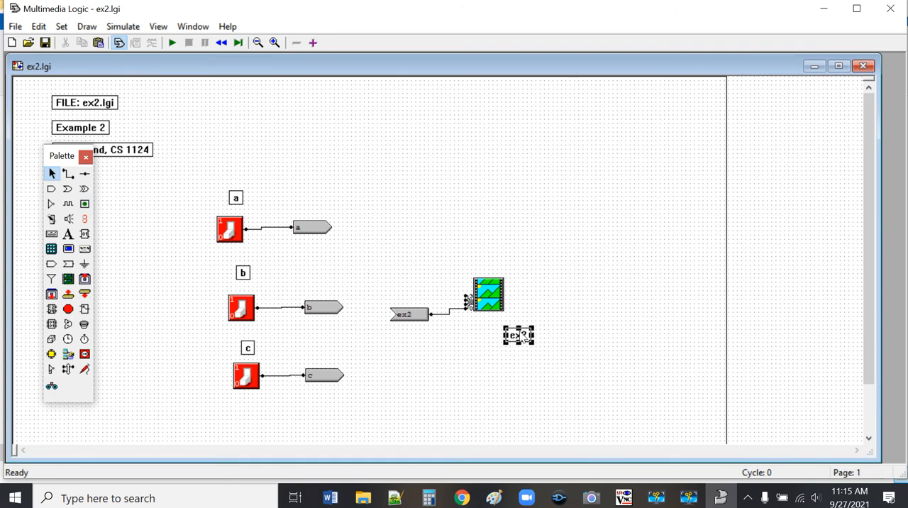
left_click(51, 42)
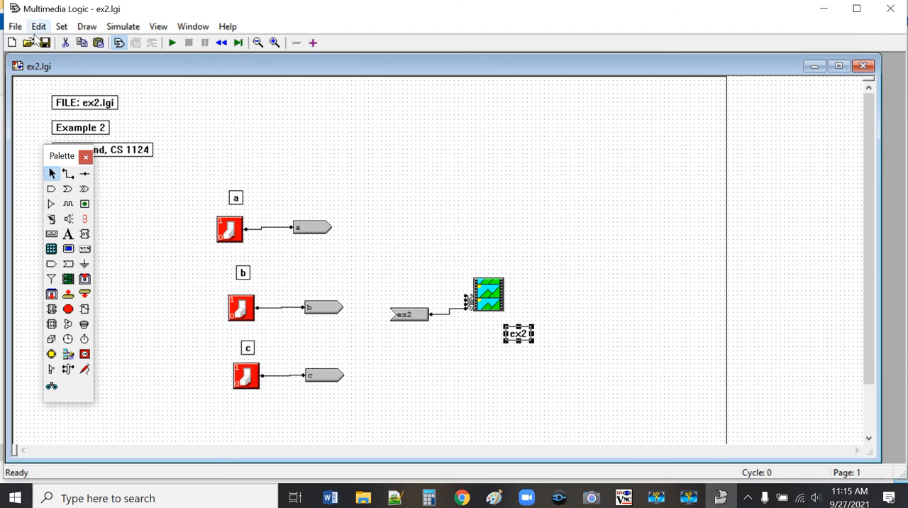
left_click(229, 94)
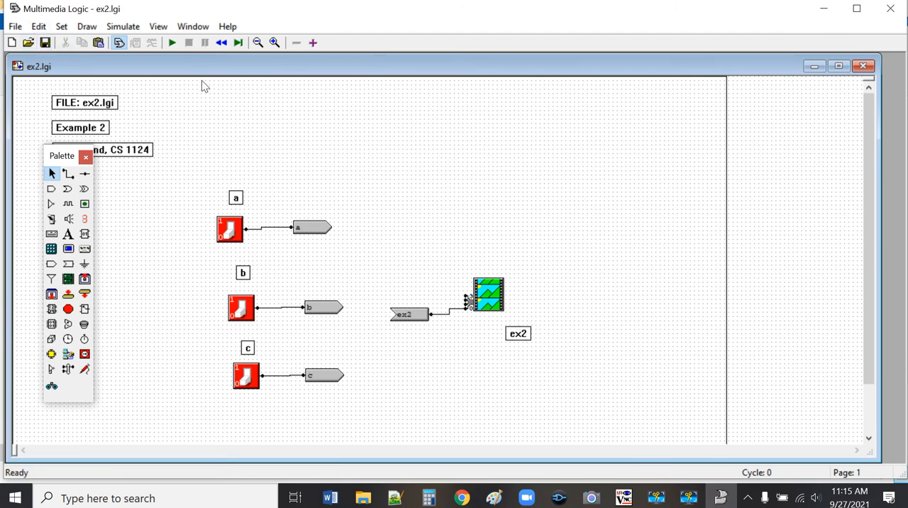
Step: Run the simulation again, test the output by switching a, b and c on, and stop the simulation
left_click(172, 41)
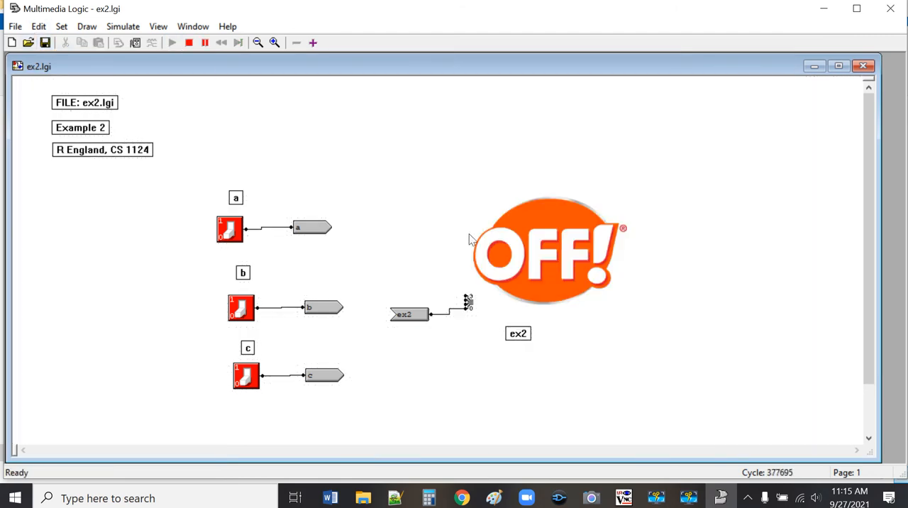
left_click(230, 228)
left_click(241, 307)
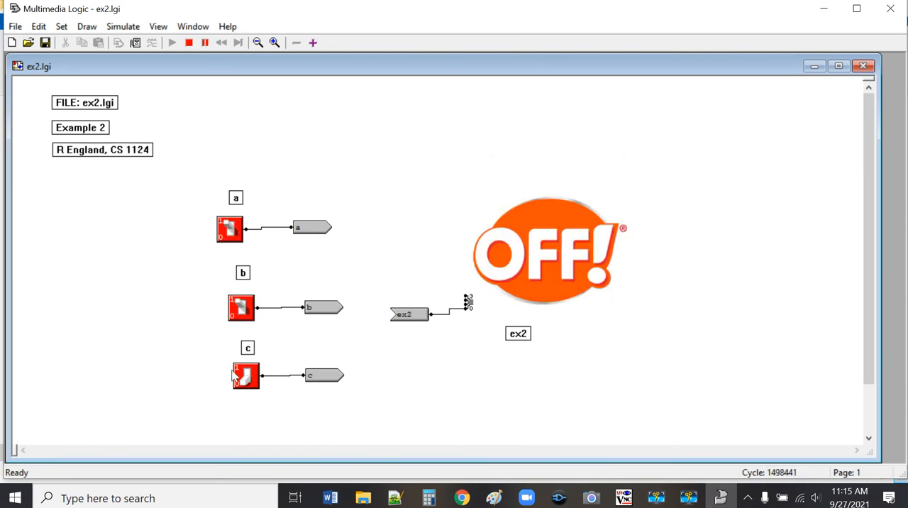
left_click(243, 376)
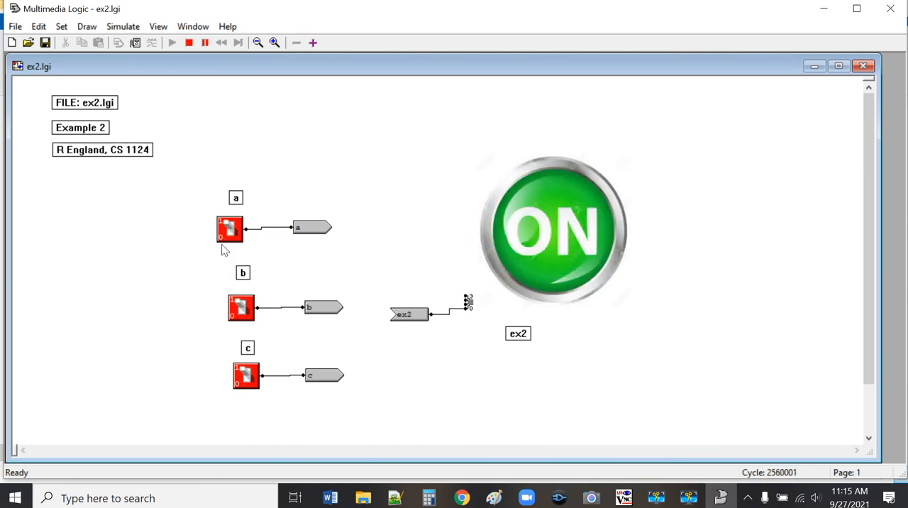
left_click(189, 42)
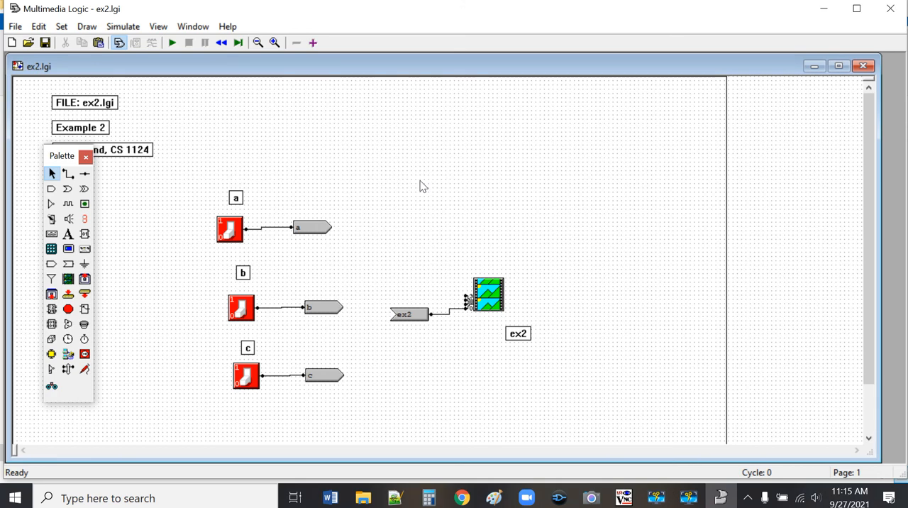
Step: Save ex2.lgi, and close the palette, the circuit program and the CS1124 folder window
left_click(45, 43)
left_click(86, 157)
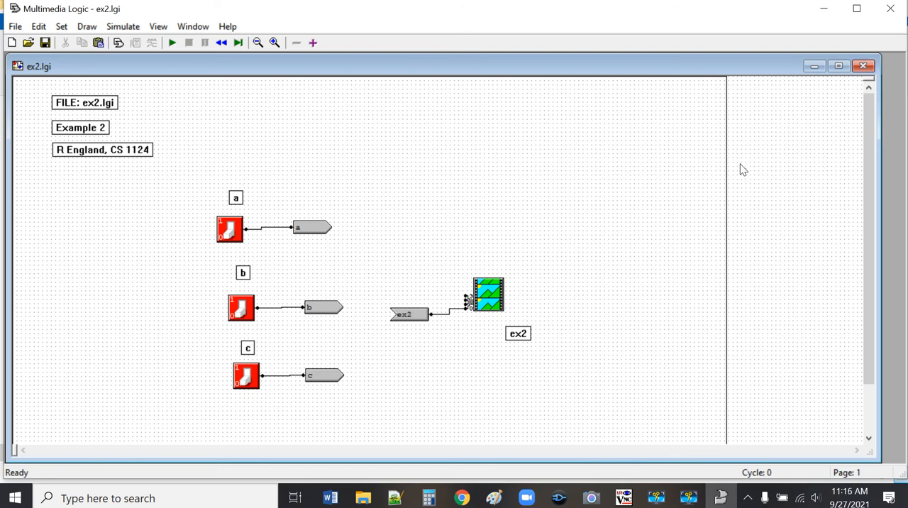
left_click(897, 9)
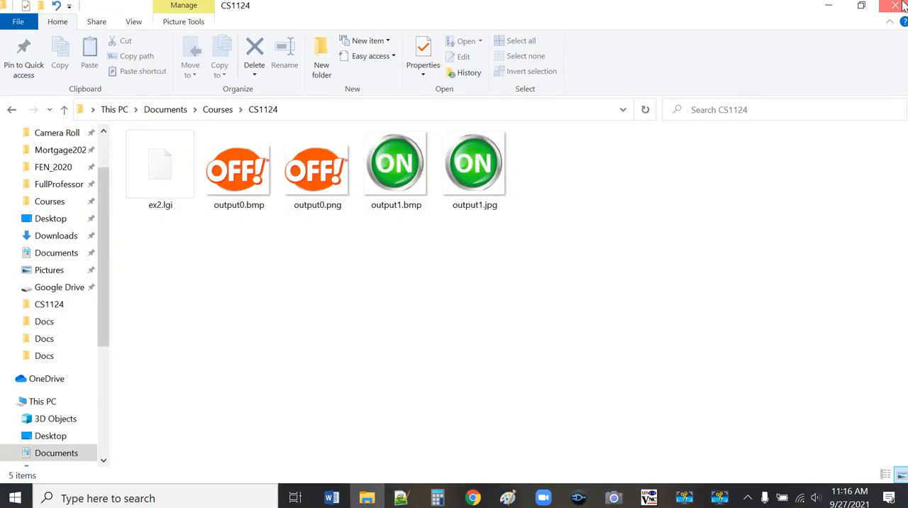
left_click(895, 5)
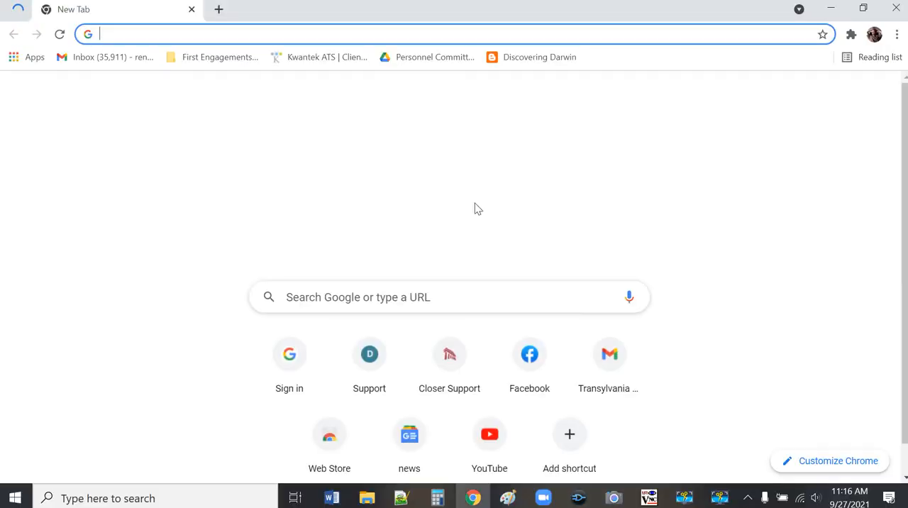
Step: Switch to Gmail in Chrome and address a new message to the sender's own e-mail address
left_click(607, 347)
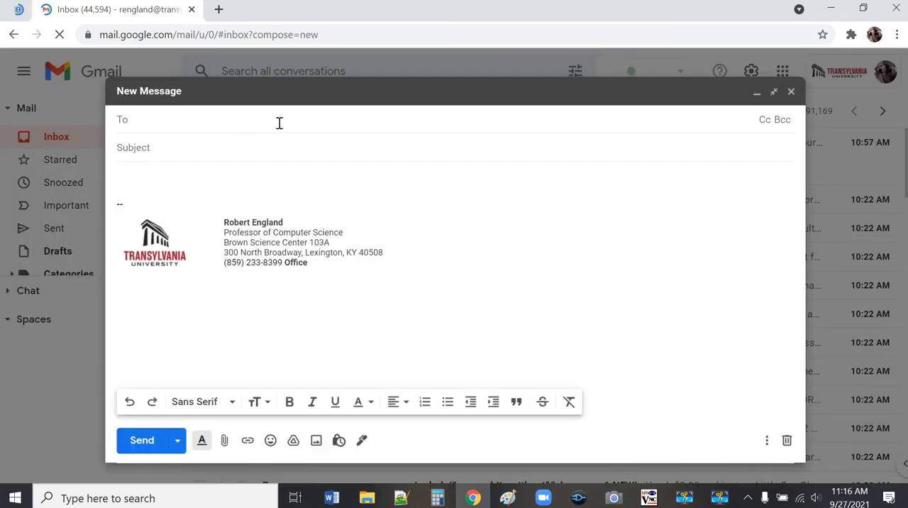
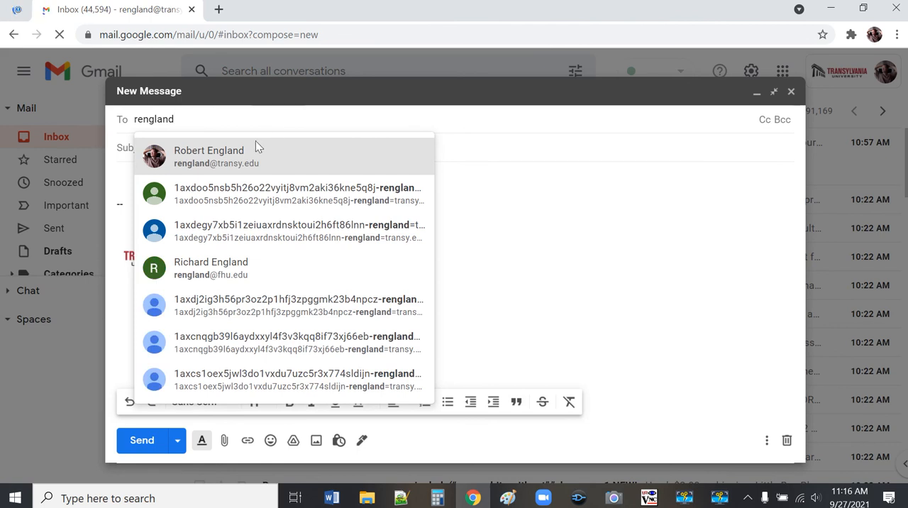
left_click(245, 147)
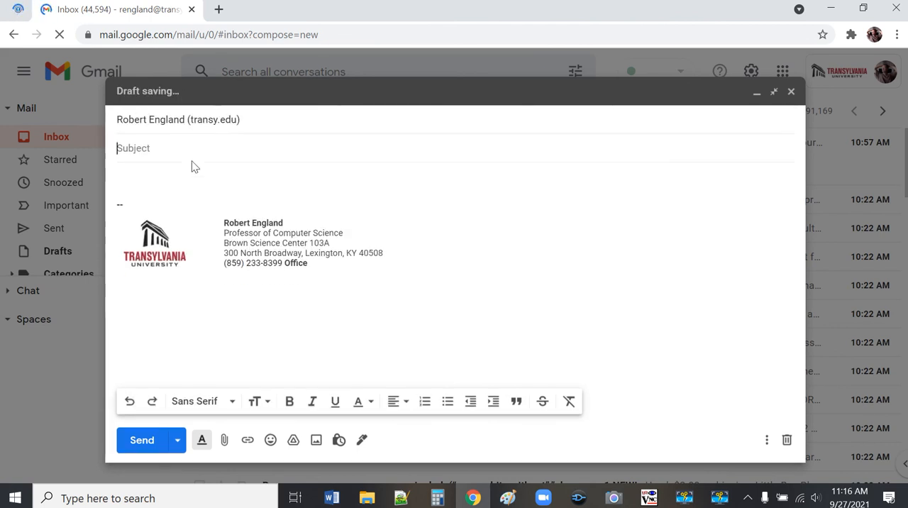
Step: Enter "CS 1124 Lab 5" as the message subject
type("C")
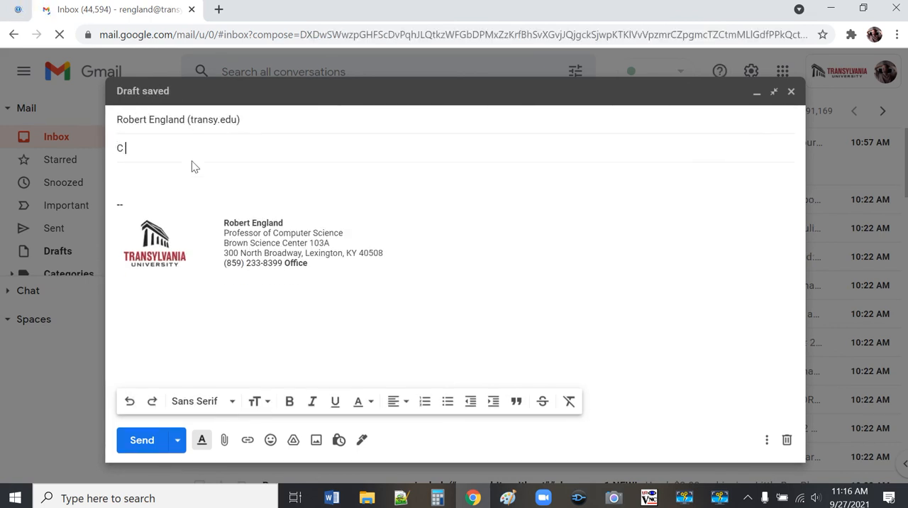
type("S ")
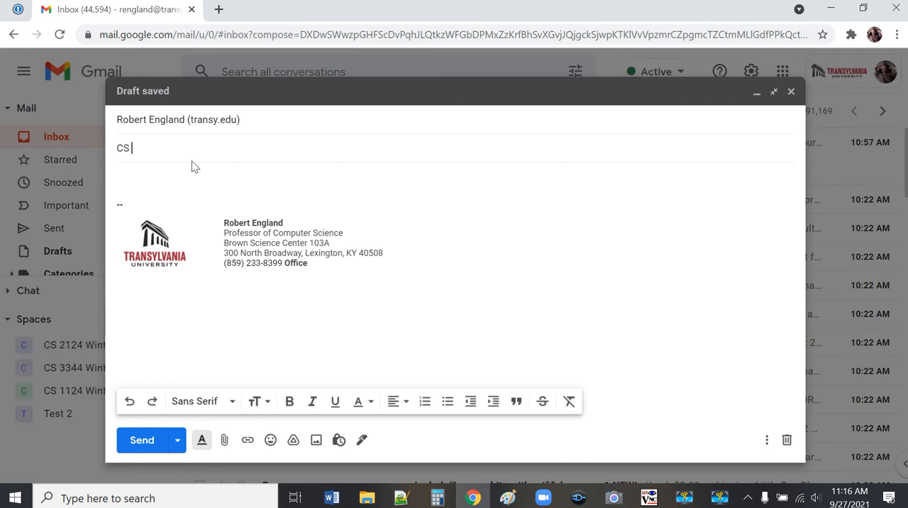
type("1124 Lab 5")
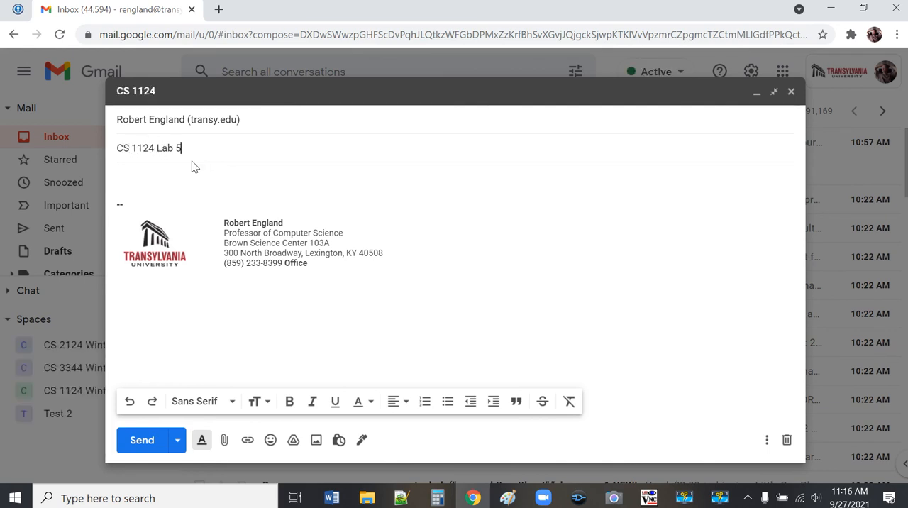
Step: Attach ex2.lgi, output0.bmp and output1.bmp from the CS1124 folder under Documents > Courses, and send the message
left_click(225, 440)
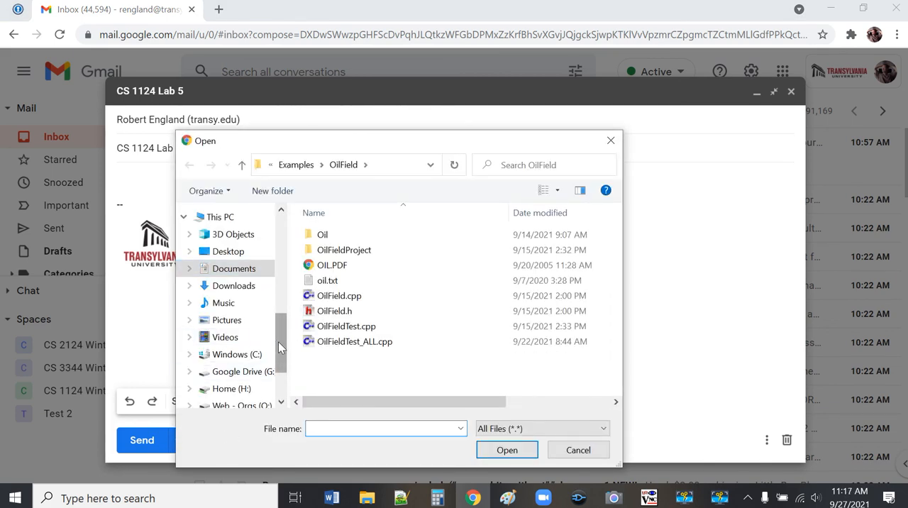
left_click(219, 268)
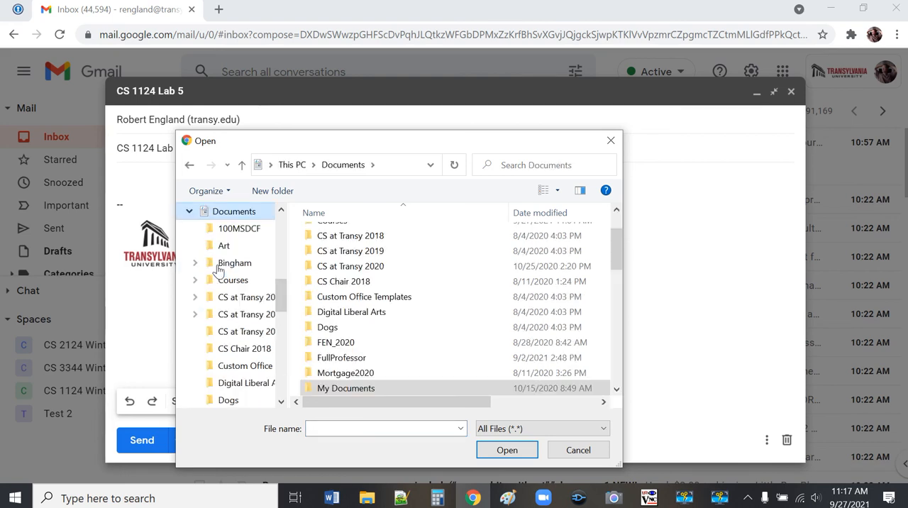
left_click_drag(277, 298, 282, 265)
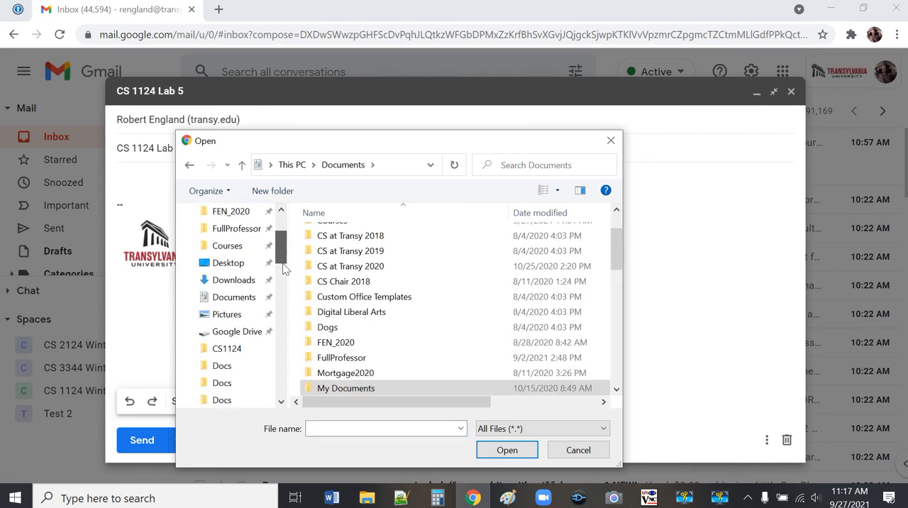
left_click(223, 301)
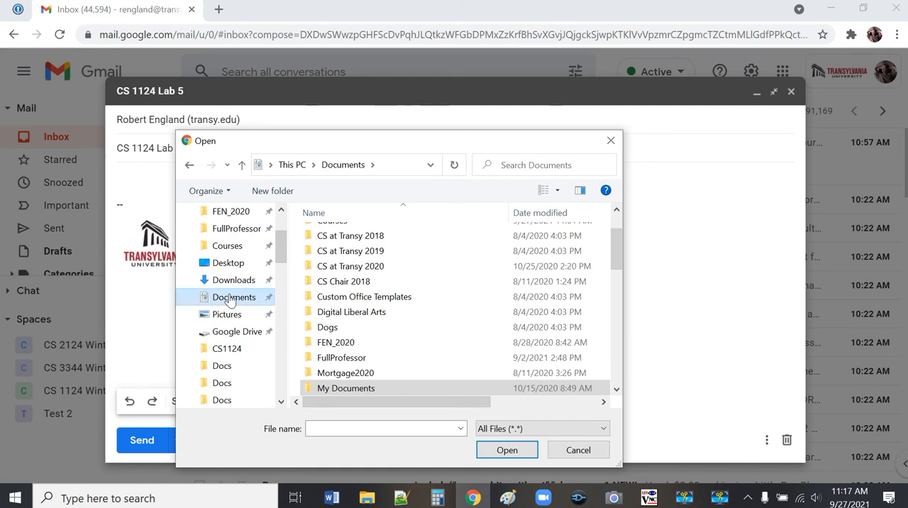
scroll(410, 357, "up", 2)
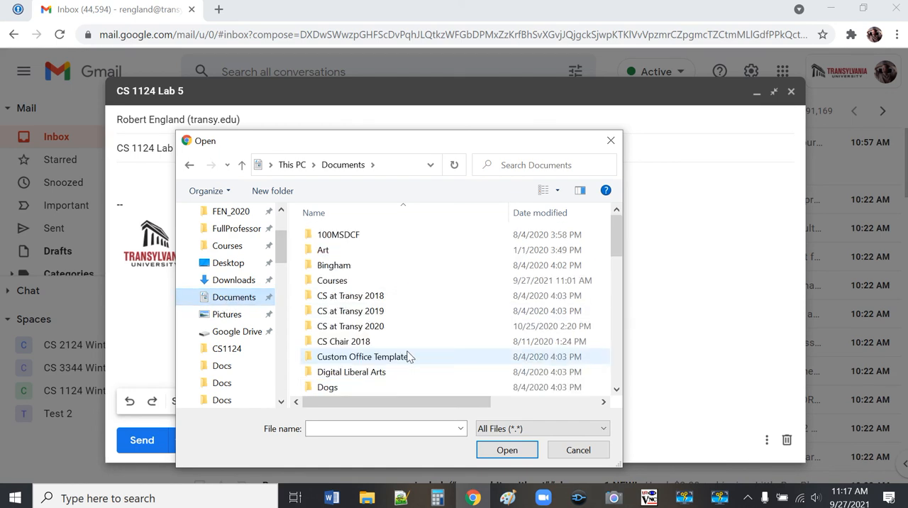
double_click(331, 280)
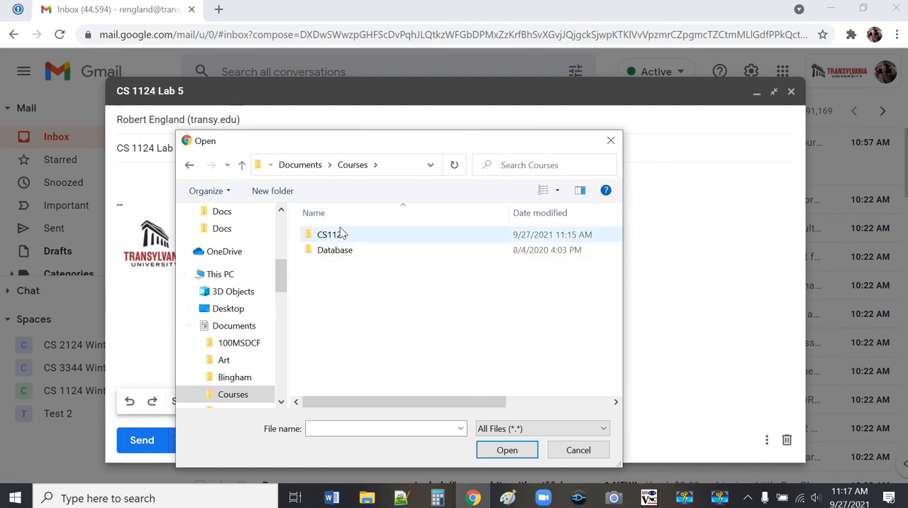
double_click(337, 240)
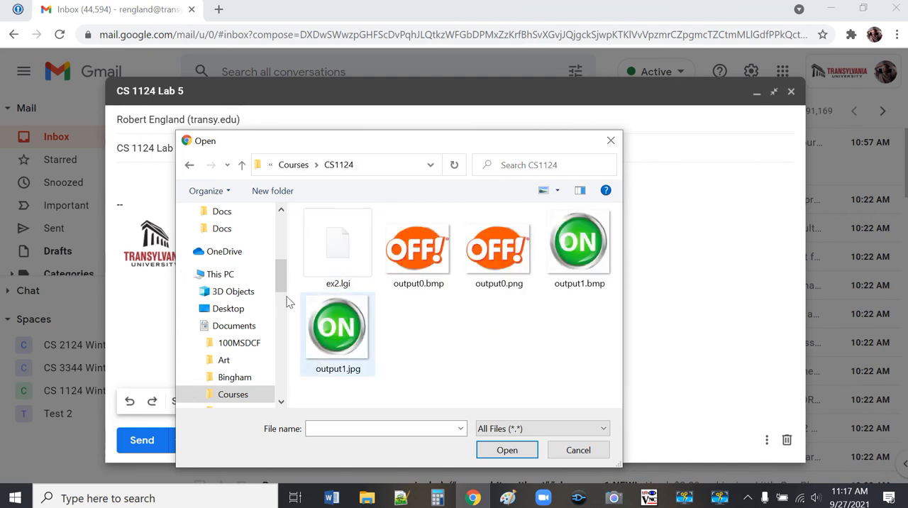
left_click(335, 263)
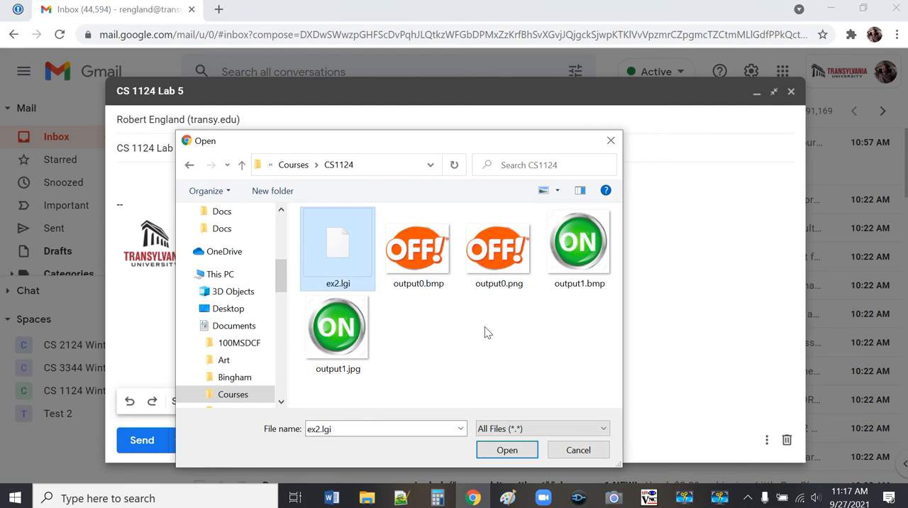
left_click(422, 263, "ctrl")
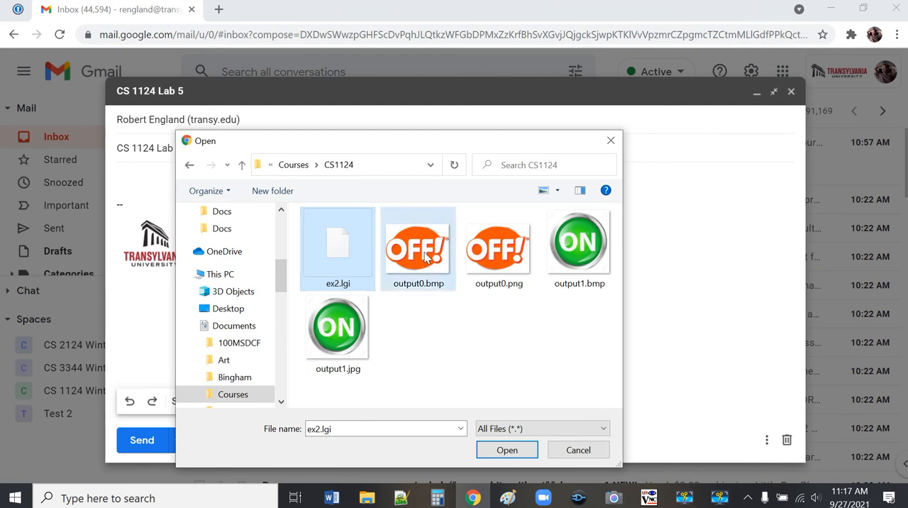
left_click(585, 259, "ctrl")
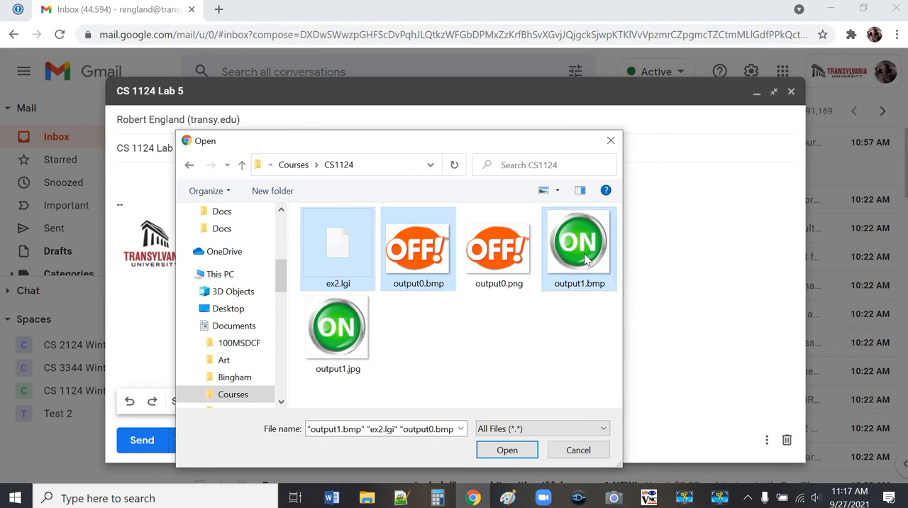
left_click(529, 451)
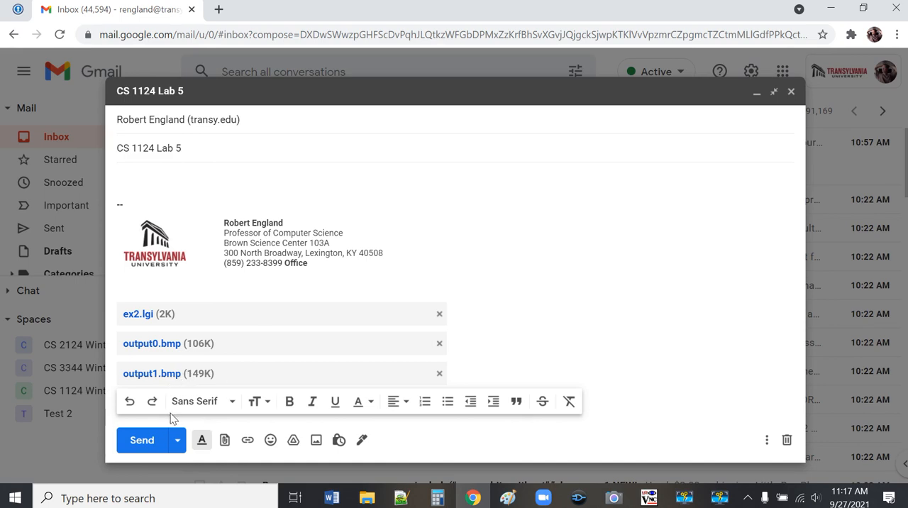
left_click(148, 441)
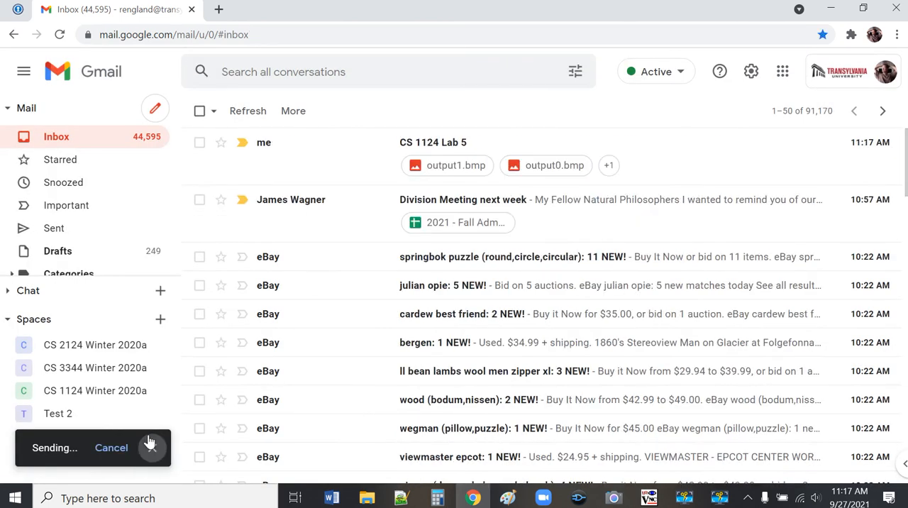
Step: Open the received "CS 1124 Lab 5" message to check its attachments, and close the browser
left_click(441, 143)
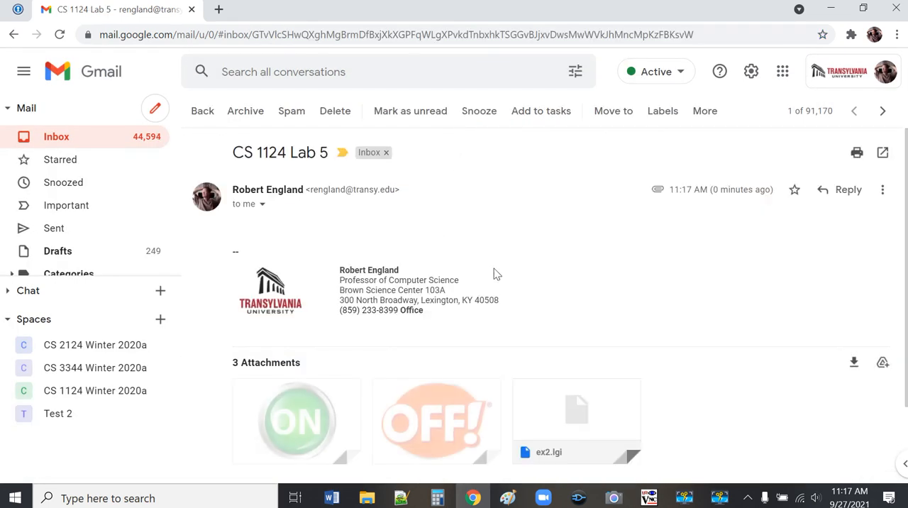
scroll(823, 376, "down", 2)
scroll(820, 374, "up", 2)
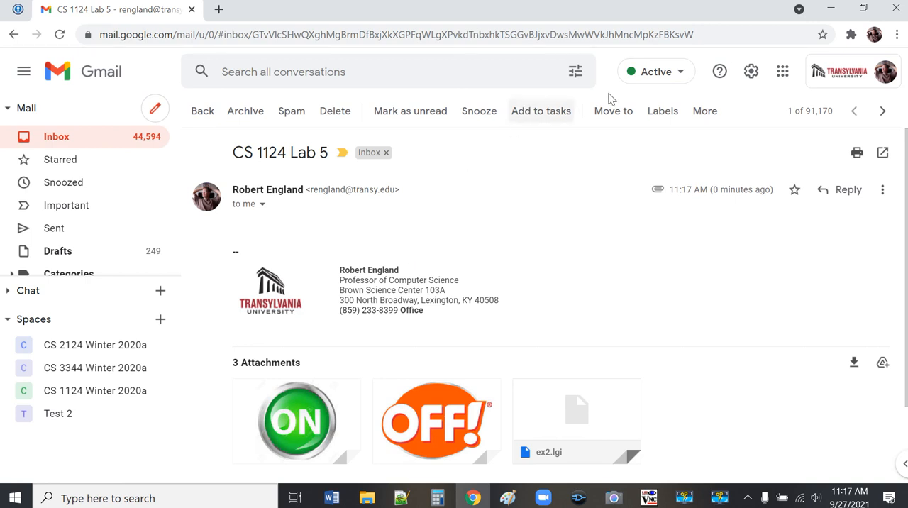
left_click(896, 8)
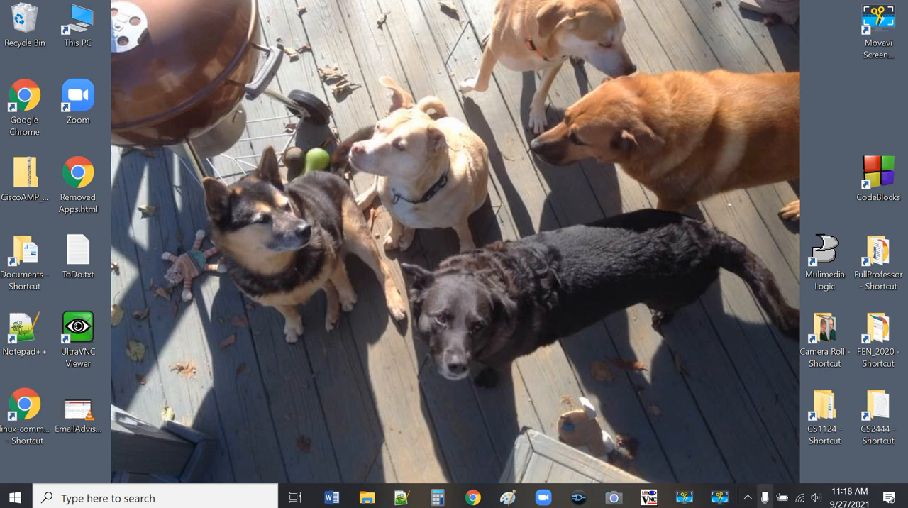
left_click(735, 502)
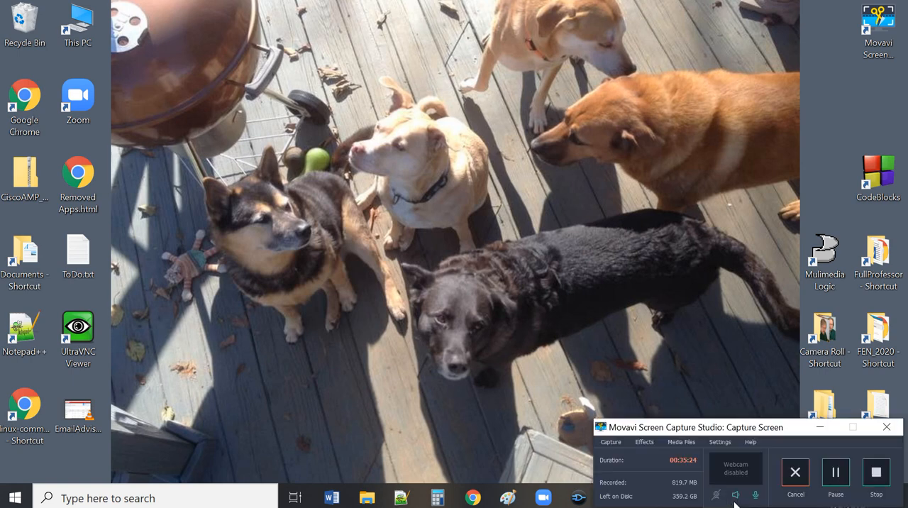